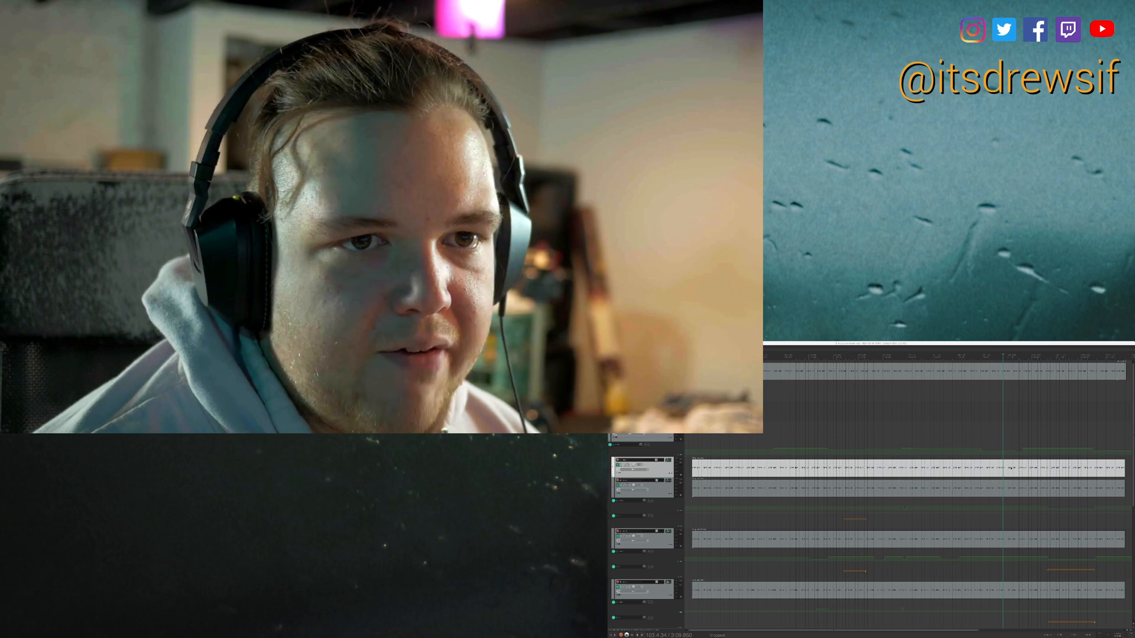
{"action": "scroll", "coordinate": [1011, 468], "scroll_direction": "up", "scroll_amount": 2}
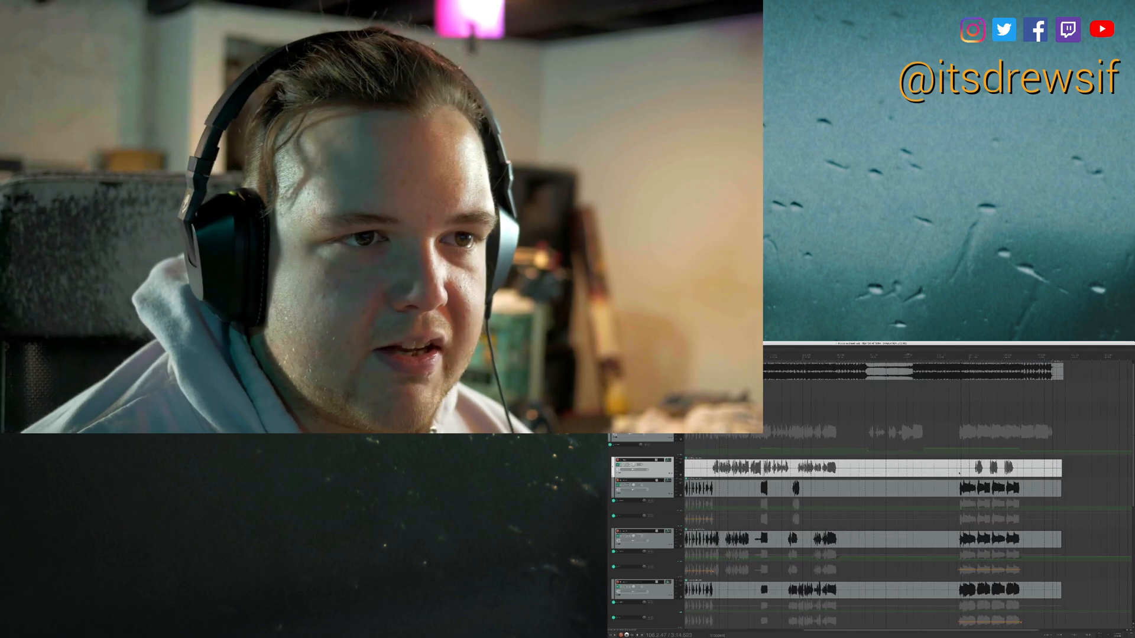
{"action": "scroll", "coordinate": [959, 472], "scroll_direction": "up", "scroll_amount": 2}
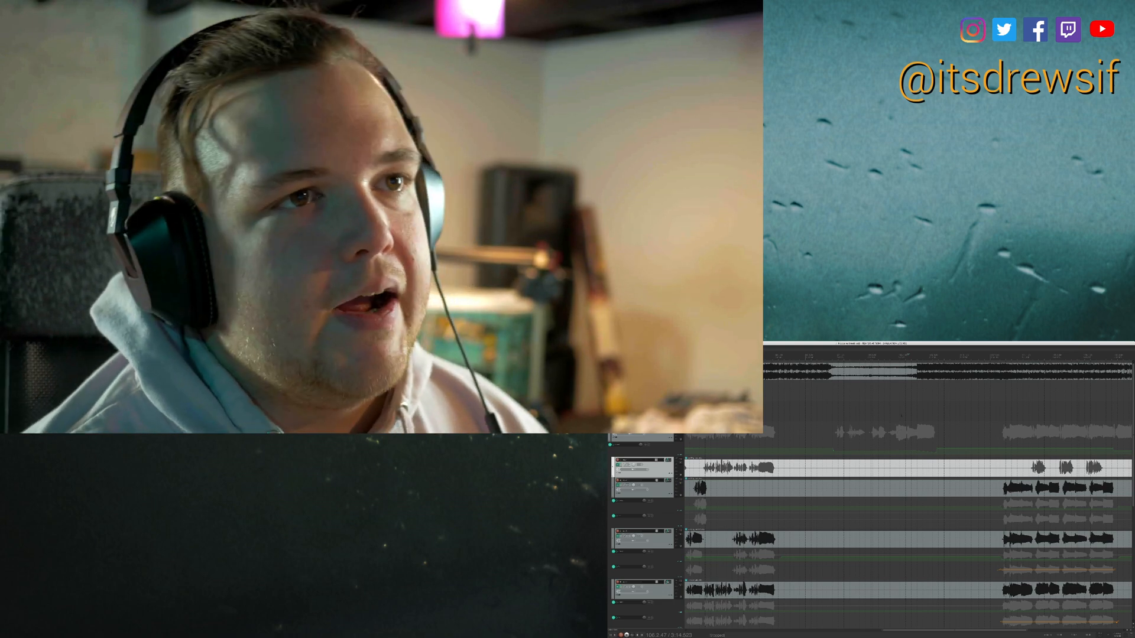
{"action": "left_click", "coordinate": [893, 413]}
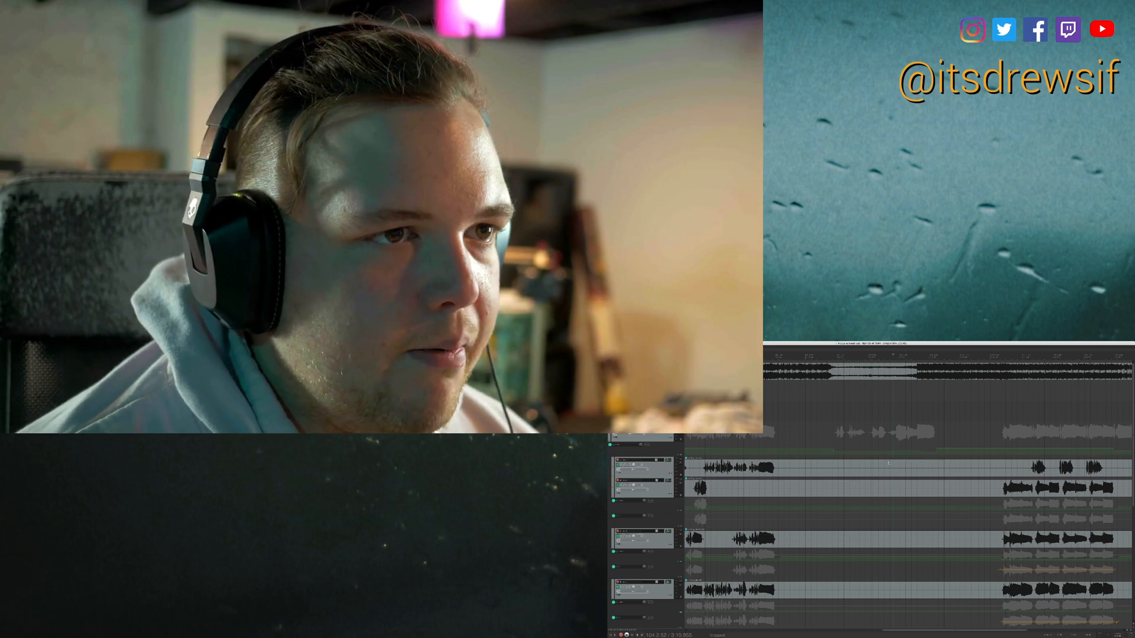
{"action": "left_click", "coordinate": [961, 450]}
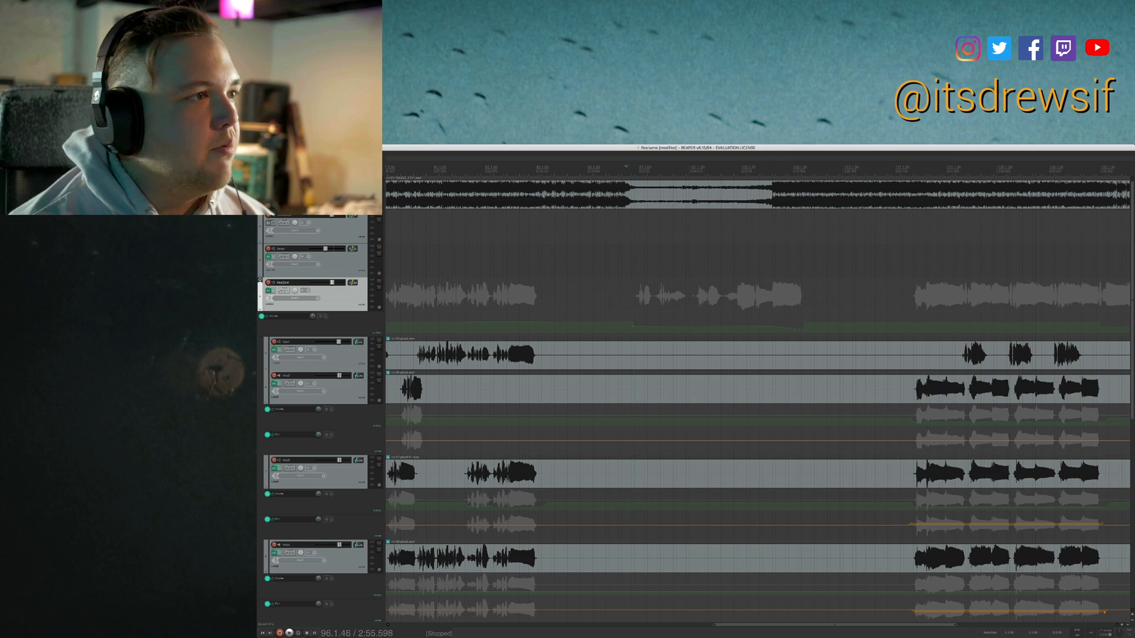
Mute the empty track directly above the vocal folder and the folder track beneath the last vocal track.
{"action": "left_click", "coordinate": [357, 239]}
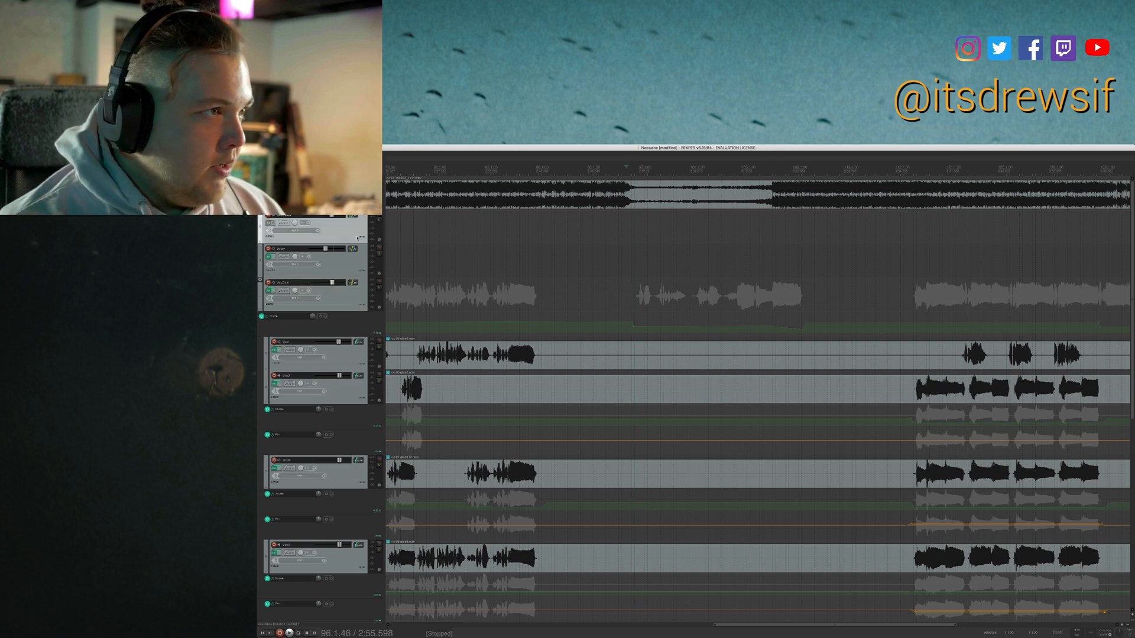
{"action": "left_click", "coordinate": [343, 267]}
{"action": "left_click", "coordinate": [379, 247]}
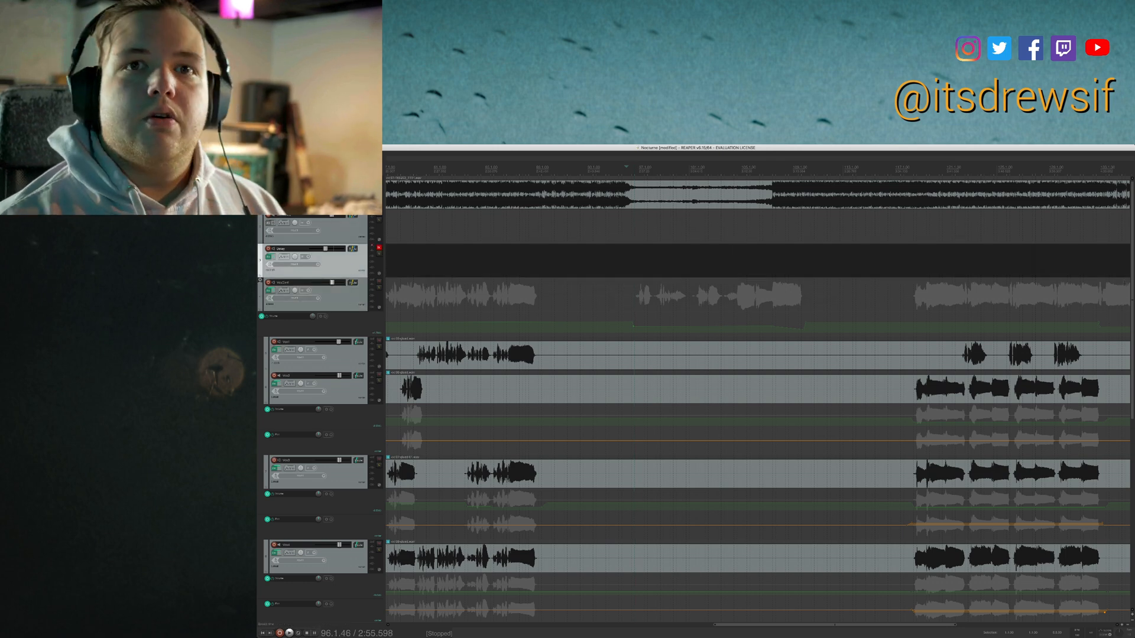
{"action": "scroll", "coordinate": [757, 390], "scroll_direction": "down", "scroll_amount": 6}
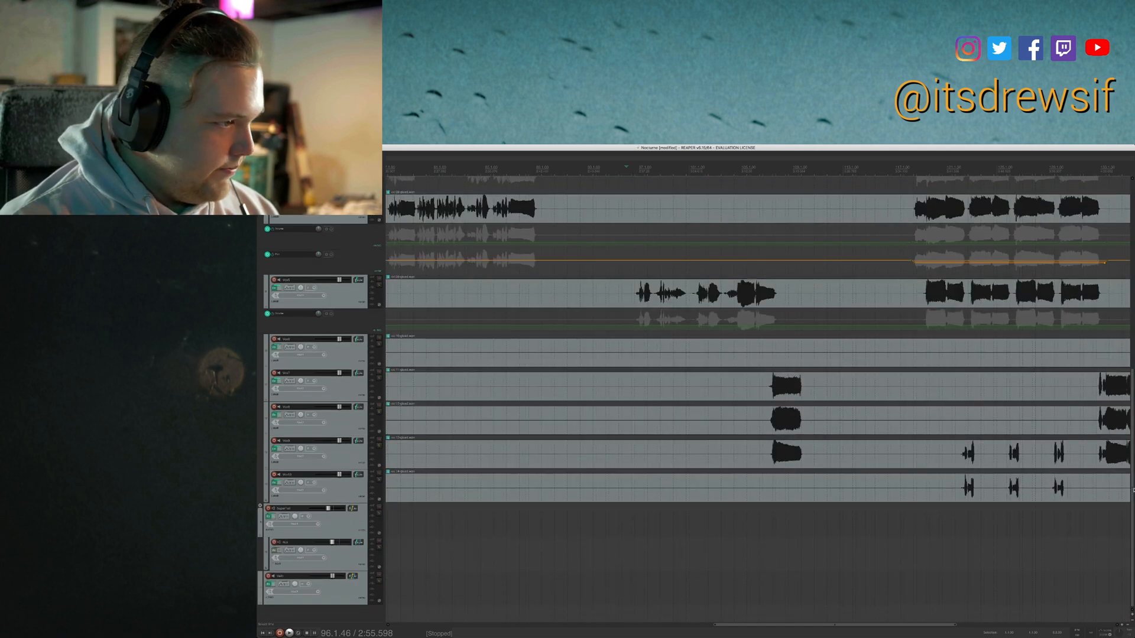
{"action": "left_click", "coordinate": [379, 507]}
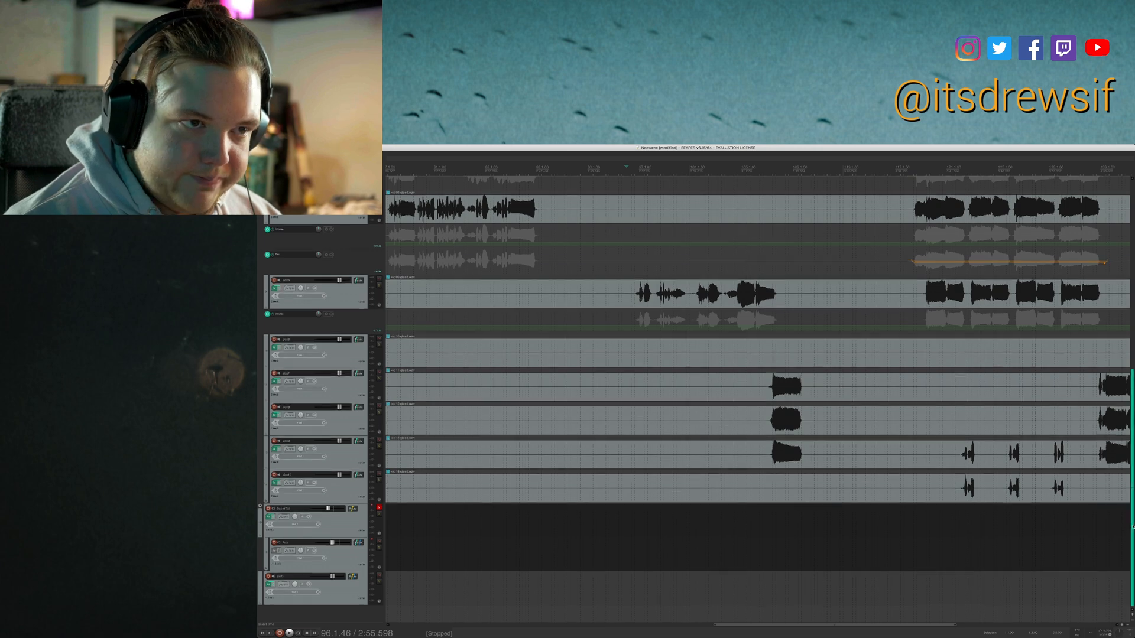
{"action": "scroll", "coordinate": [640, 366], "scroll_direction": "up", "scroll_amount": 5}
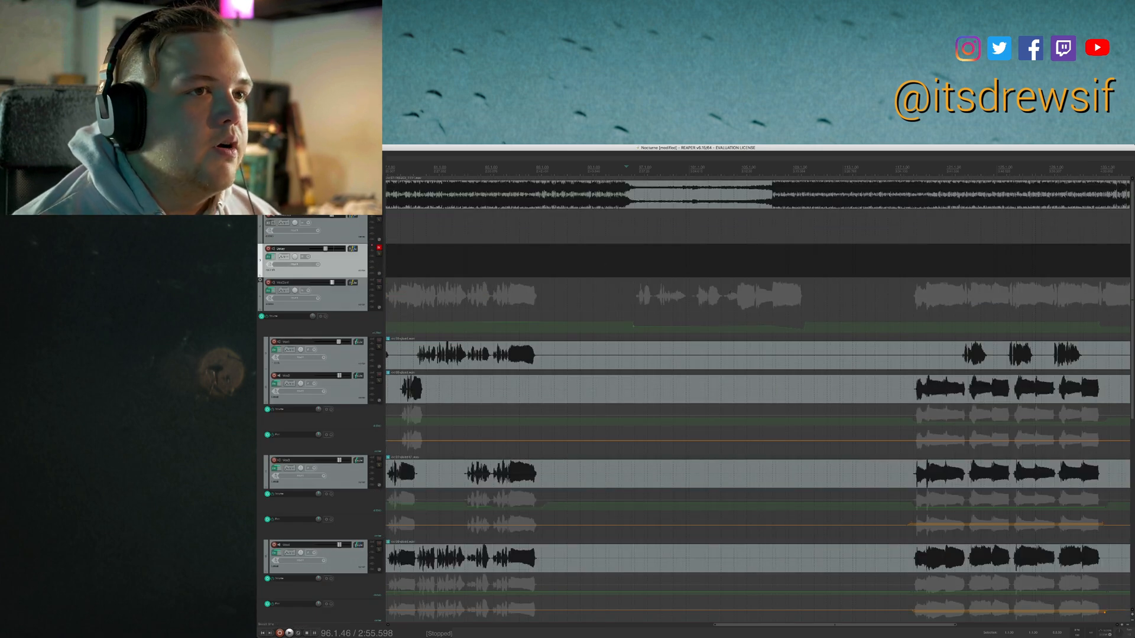
Play back the vocal passage from about bar 104 to 109, through the point where the music gets louder.
{"action": "left_click", "coordinate": [720, 294]}
{"action": "key", "text": "space"}
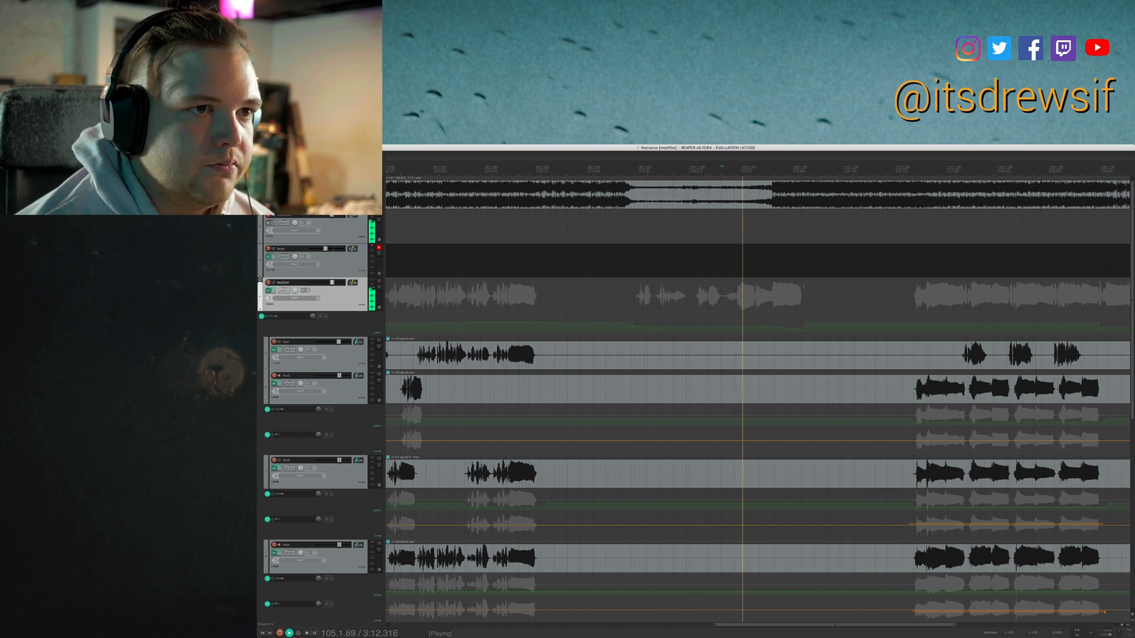
{"action": "scroll", "coordinate": [810, 399], "scroll_direction": "up", "scroll_amount": 3}
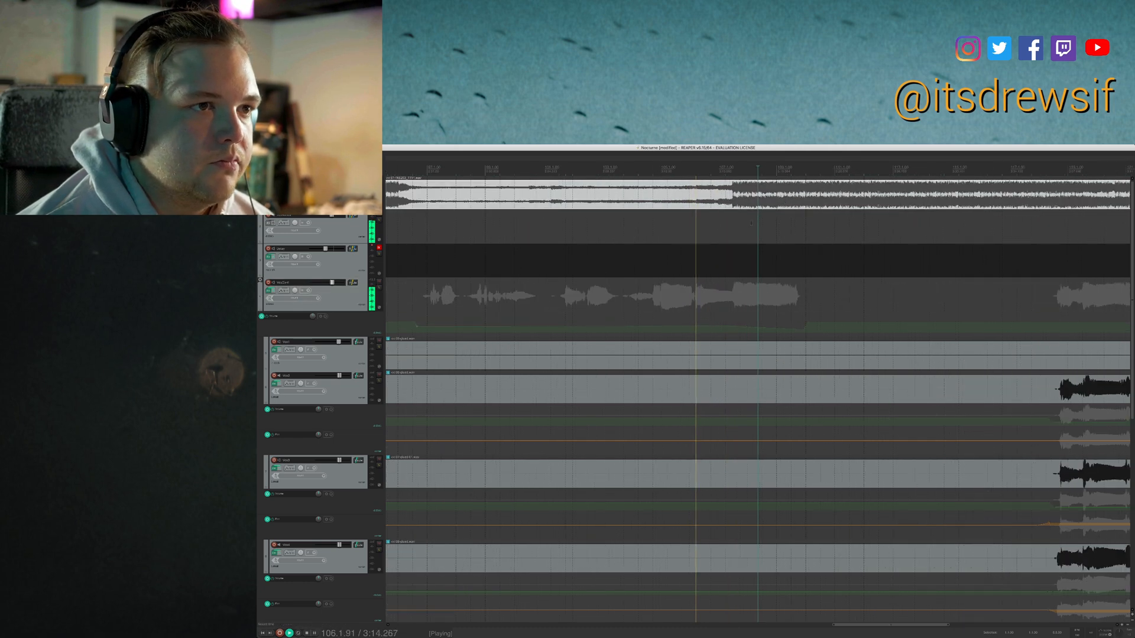
{"action": "scroll", "coordinate": [757, 399], "scroll_direction": "up", "scroll_amount": 5}
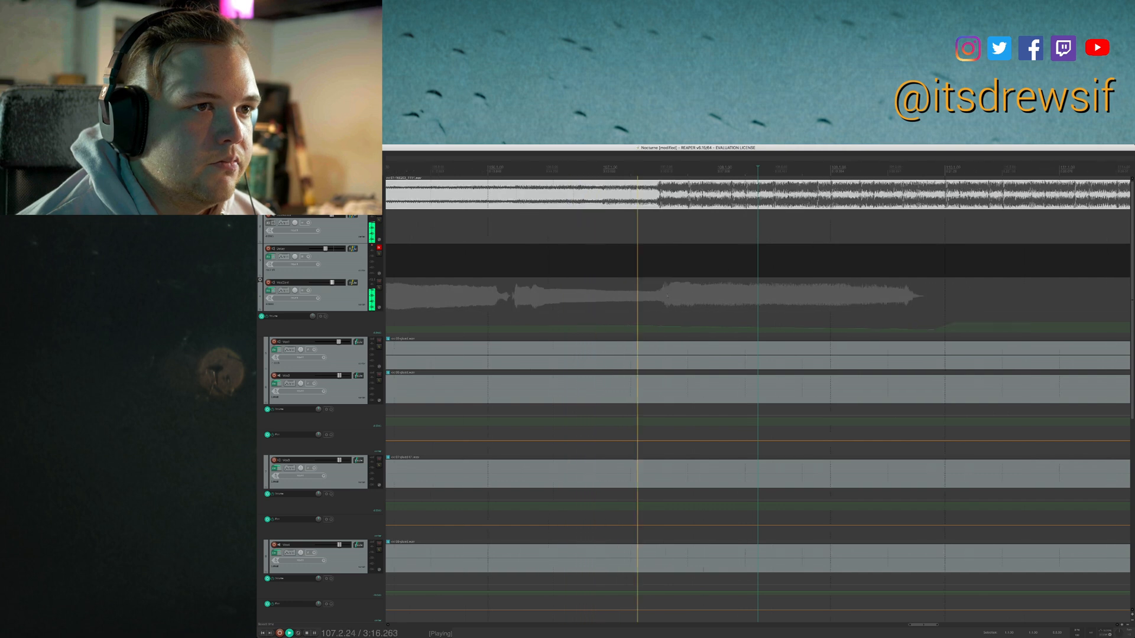
{"action": "scroll", "coordinate": [758, 399], "scroll_direction": "down", "scroll_amount": 5}
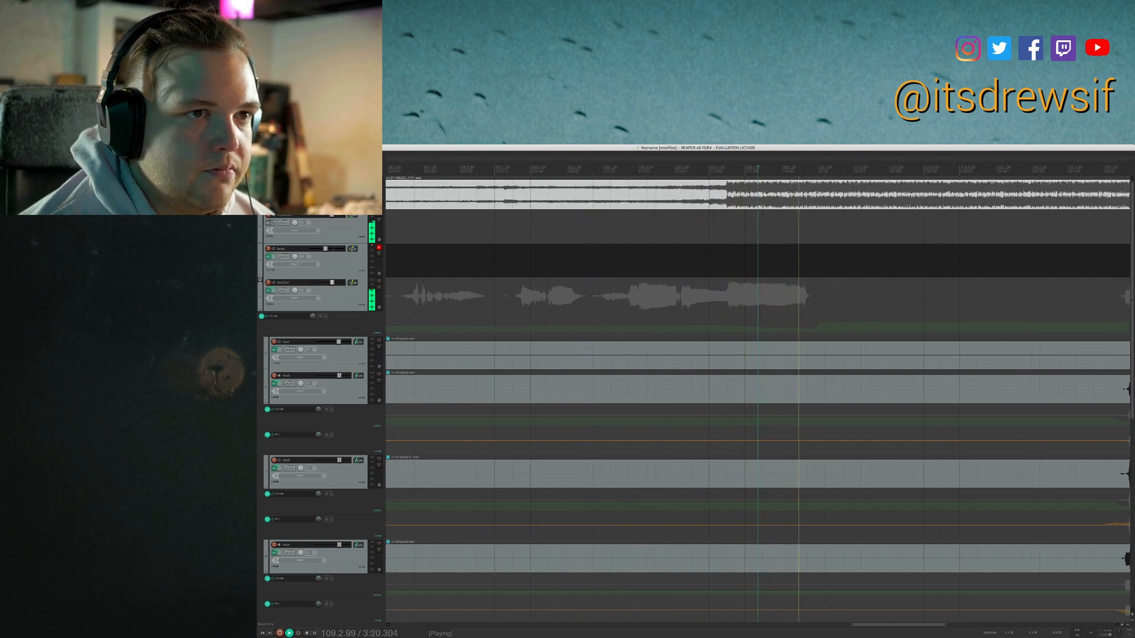
{"action": "key", "text": "space"}
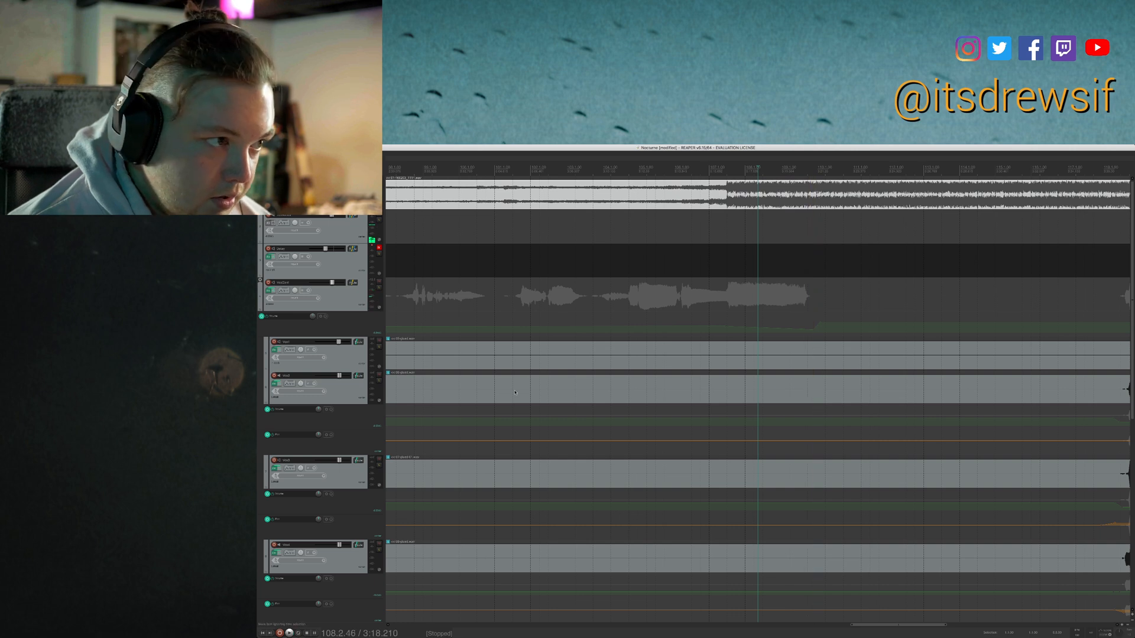
Solo the vocal folder track and play the held vocal ending from about bar 107.
{"action": "left_click", "coordinate": [379, 289]}
{"action": "left_click", "coordinate": [714, 297]}
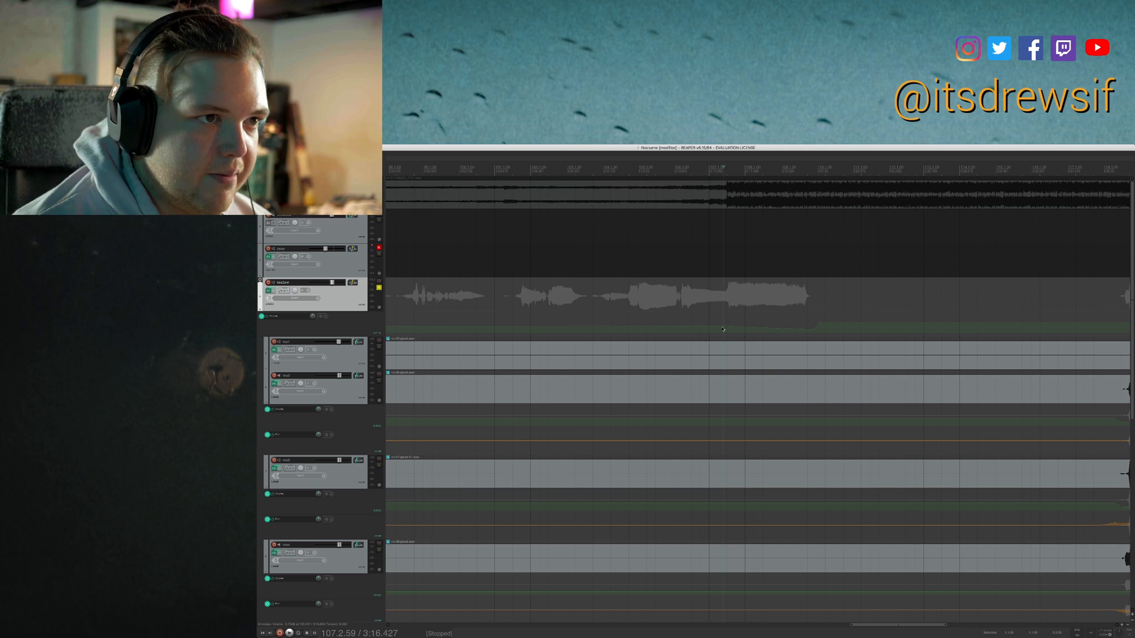
{"action": "key", "text": "space"}
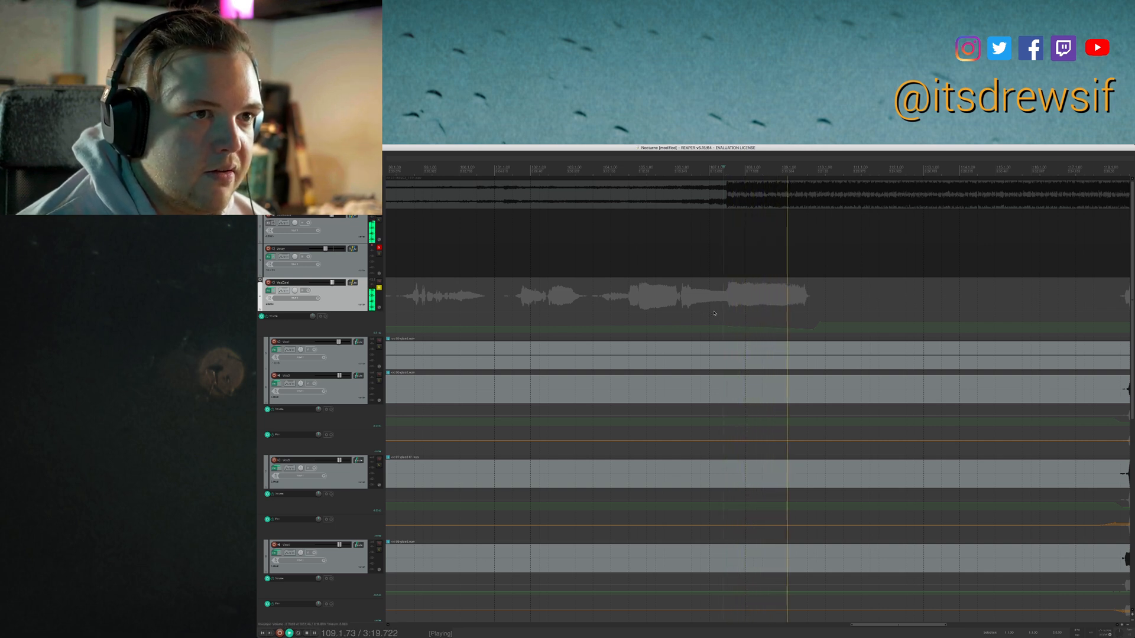
{"action": "key", "text": "space"}
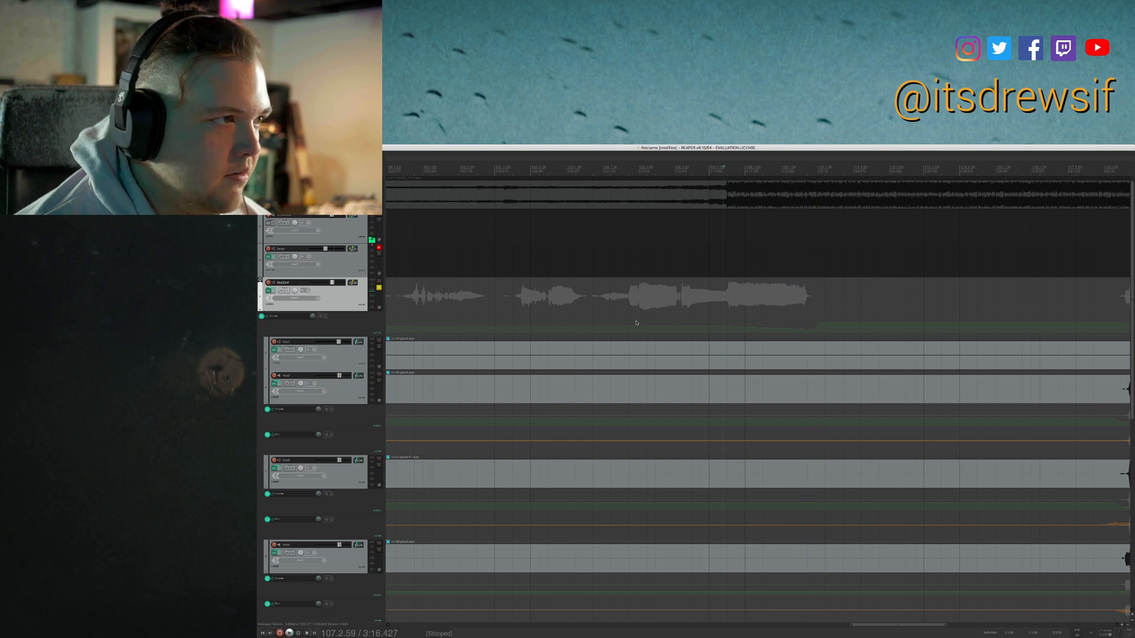
Clear the solo on the vocal folder track and play the full mix again from about bar 107.
{"action": "scroll", "coordinate": [834, 337], "scroll_direction": "up", "scroll_amount": 3}
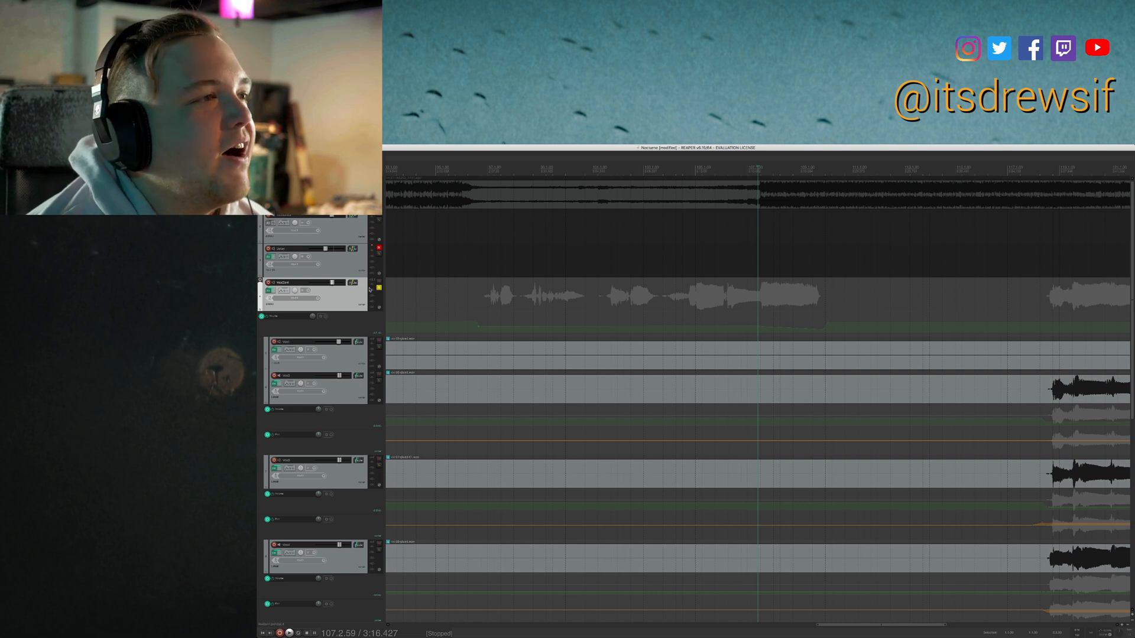
{"action": "key", "text": "ctrl+a"}
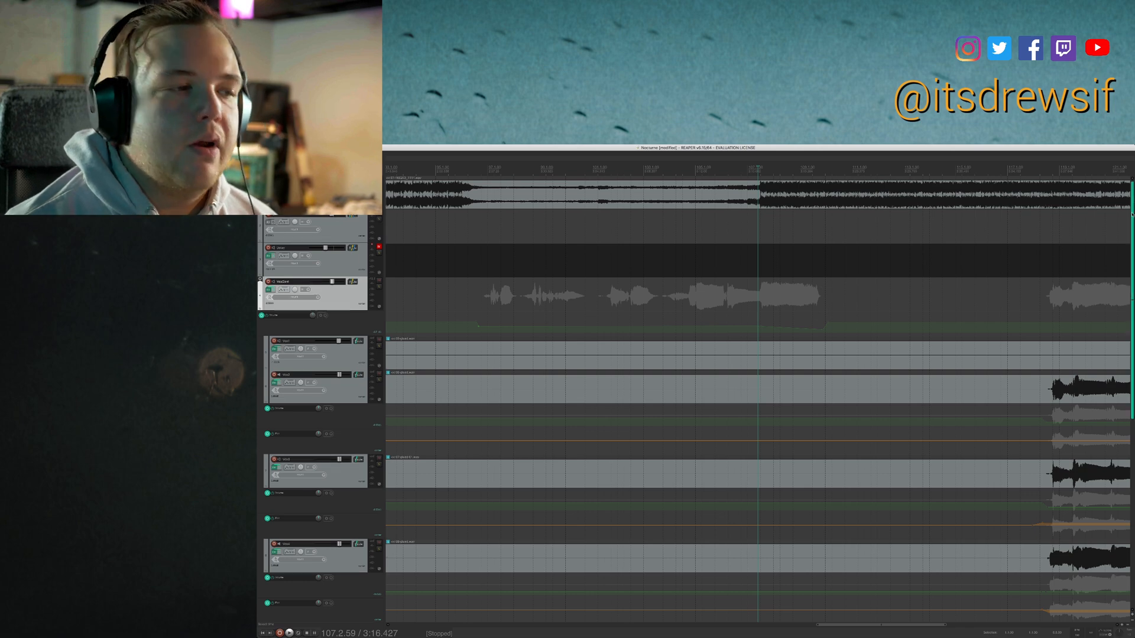
{"action": "scroll", "coordinate": [1091, 508], "scroll_direction": "down", "scroll_amount": 5}
{"action": "key", "text": "space"}
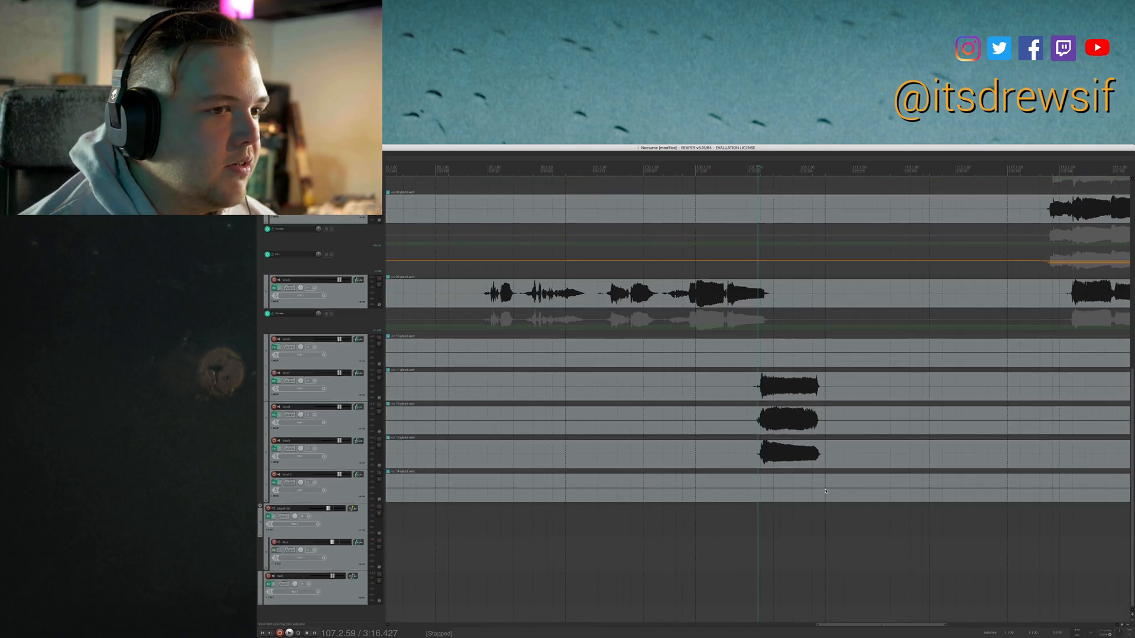
Solo the track above the muted one and replay the same passage from about bar 107.
{"action": "left_click_drag", "start_coordinate": [1133, 471], "coordinate": [1133, 280]}
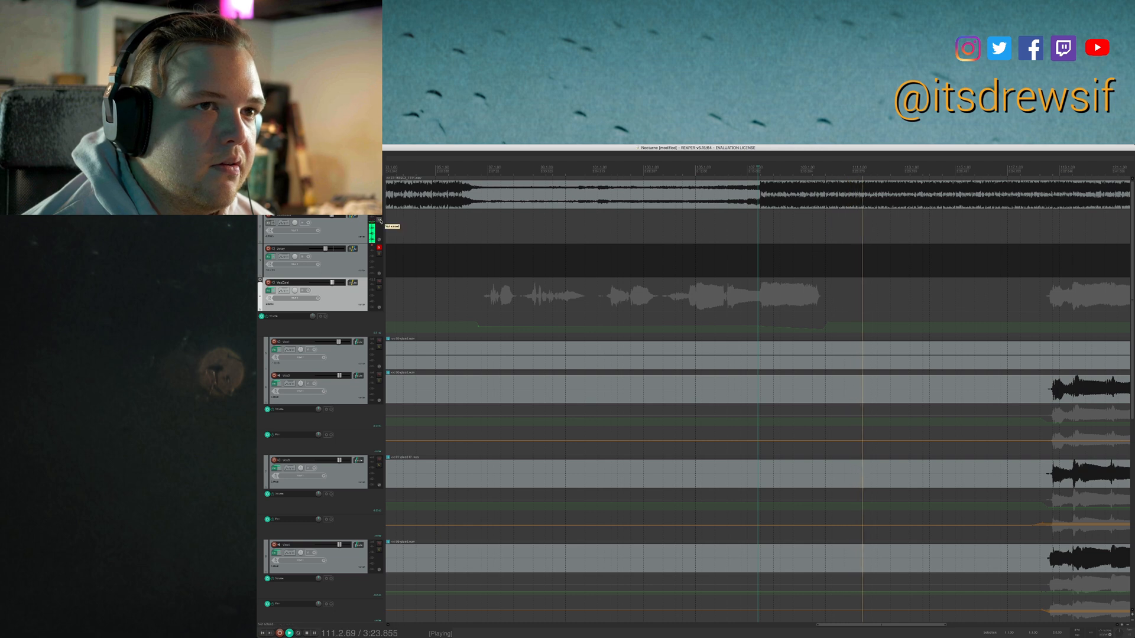
{"action": "key", "text": "space"}
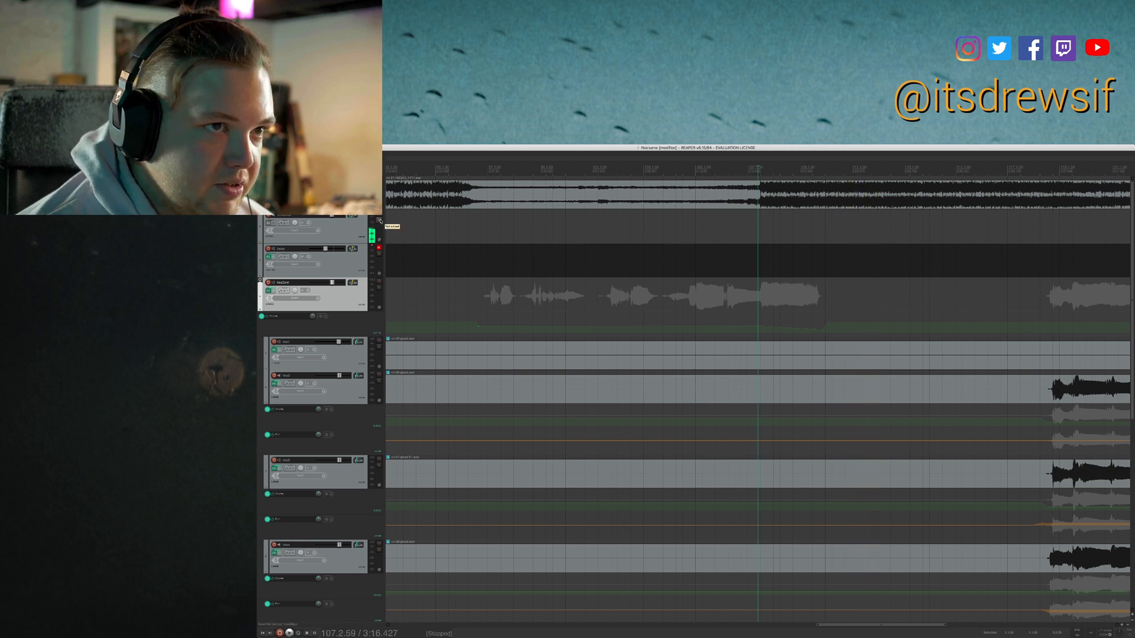
{"action": "key", "text": "space"}
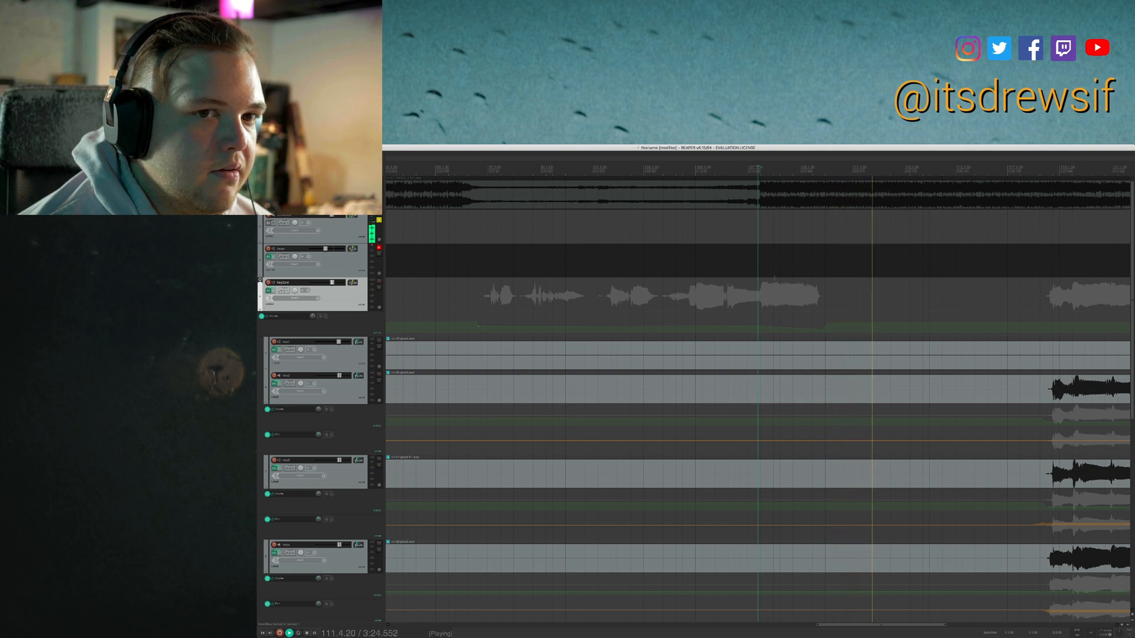
{"action": "key", "text": "space"}
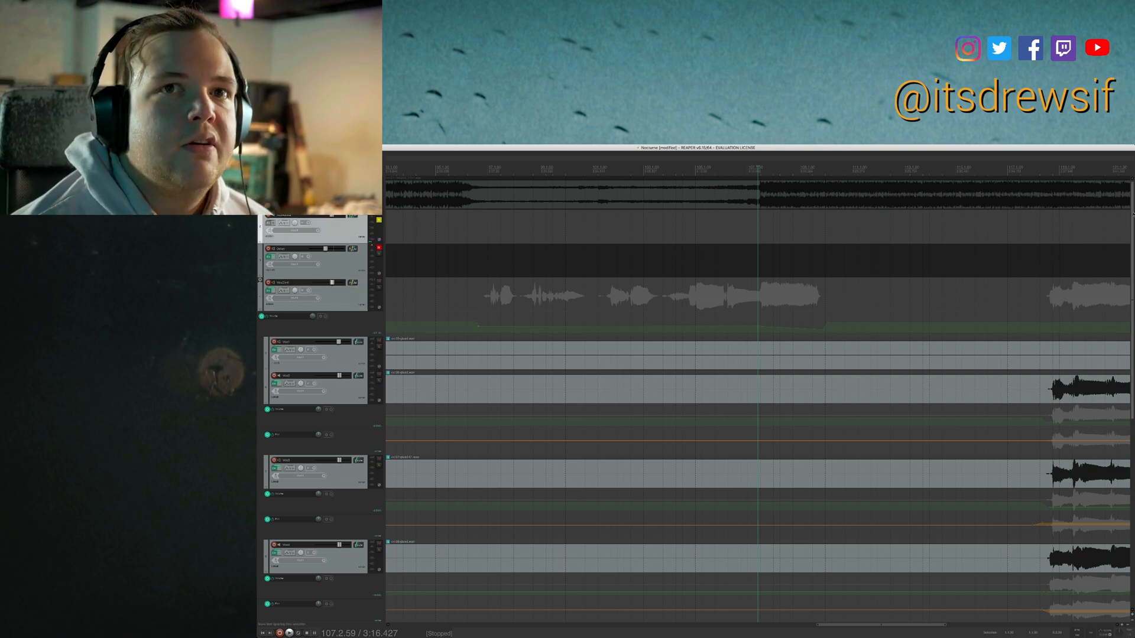
Delete the folder track beneath the last vocal track together with its child track.
{"action": "scroll", "coordinate": [1095, 480], "scroll_direction": "down", "scroll_amount": 5}
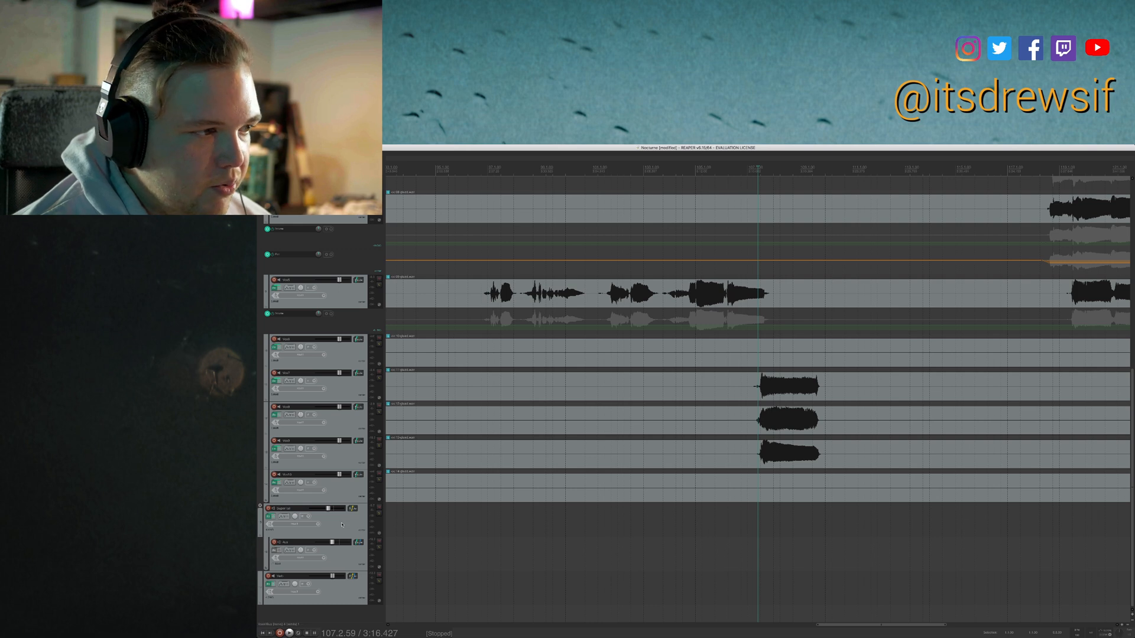
{"action": "left_click", "coordinate": [345, 524]}
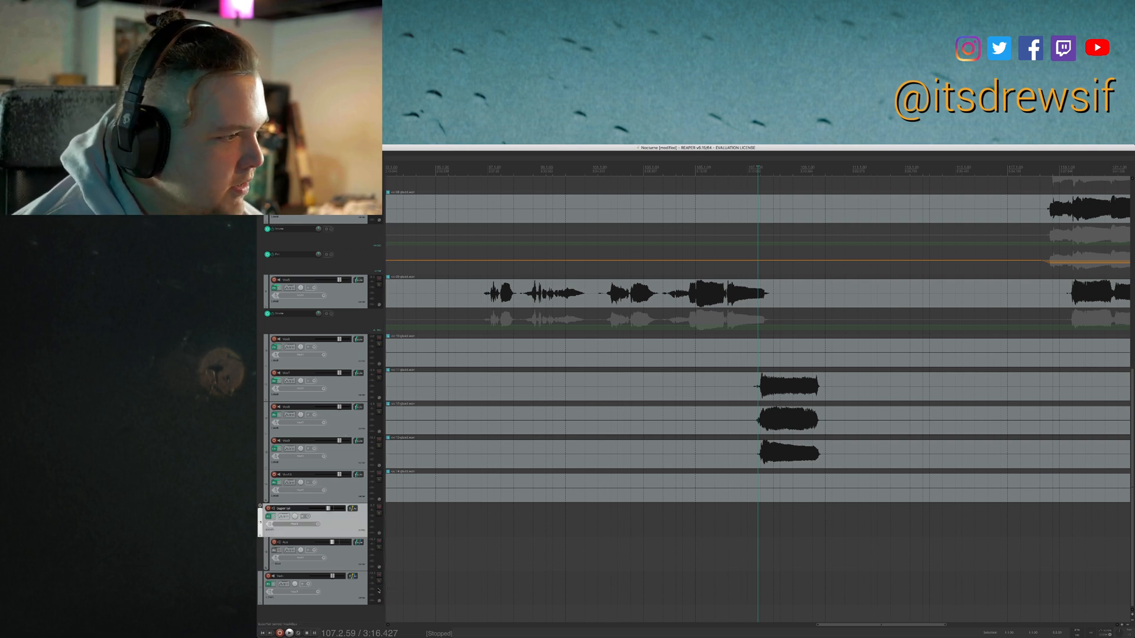
{"action": "key", "text": "Delete"}
{"action": "key", "text": "Return"}
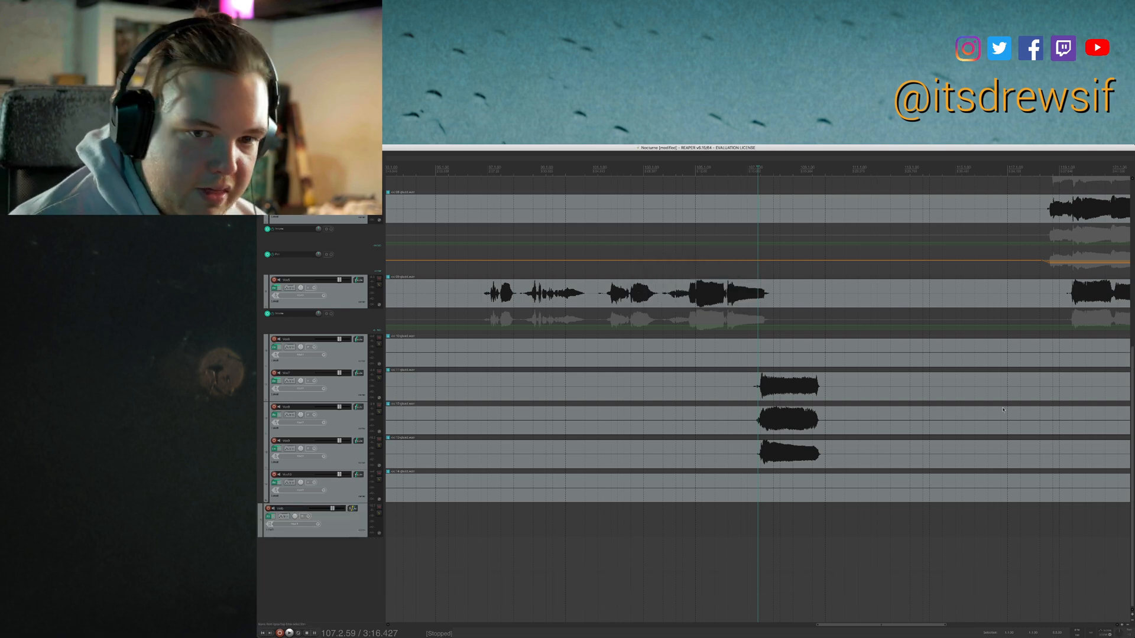
{"action": "scroll", "coordinate": [757, 399], "scroll_direction": "up", "scroll_amount": 4}
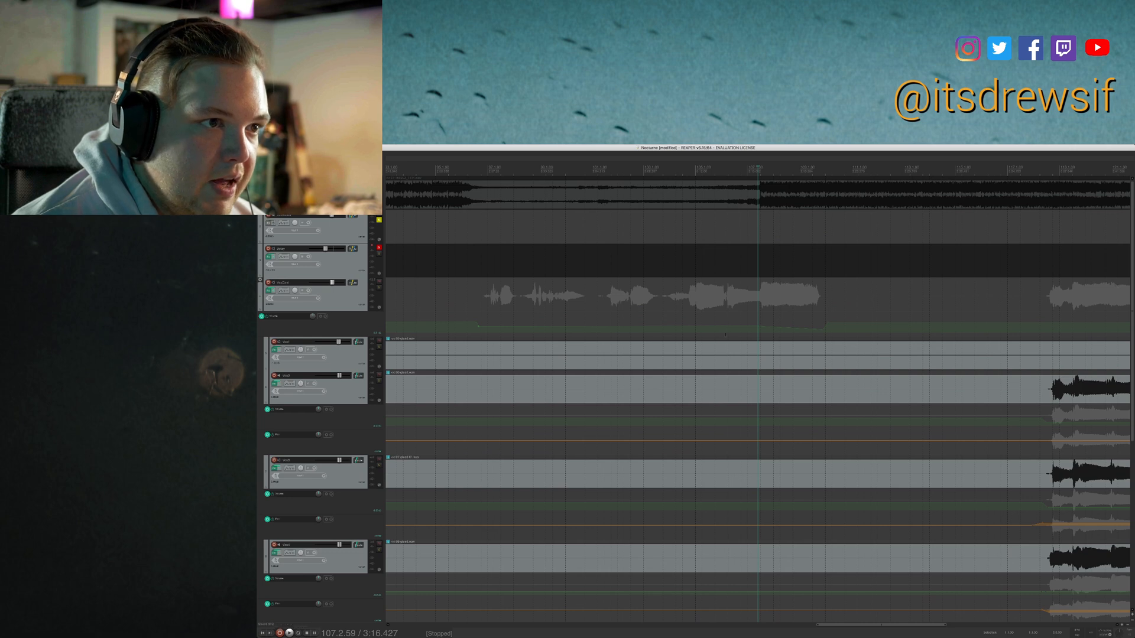
Level out the end of the dip in the vocal folder's volume envelope and play the phrase from about bar 96.
{"action": "left_click_drag", "start_coordinate": [471, 309], "coordinate": [816, 338]}
{"action": "mouse_move", "coordinate": [725, 320]}
{"action": "left_mouse_down"}
{"action": "mouse_move", "coordinate": [811, 337]}
{"action": "mouse_move", "coordinate": [839, 323]}
{"action": "left_mouse_up"}
{"action": "left_click", "coordinate": [466, 293]}
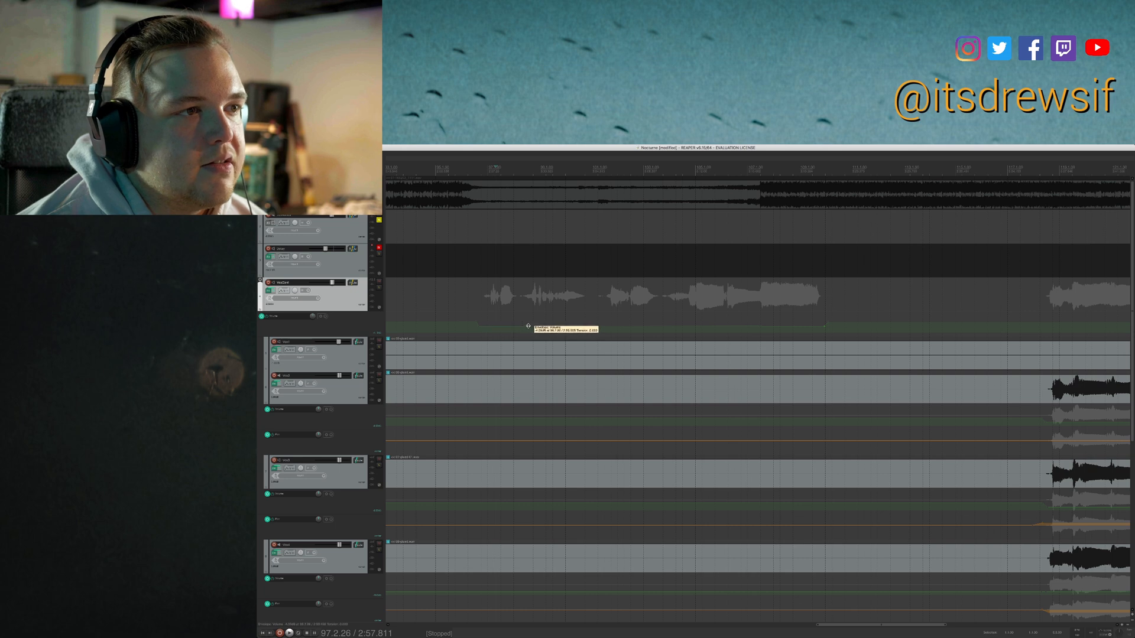
{"action": "key", "text": "space"}
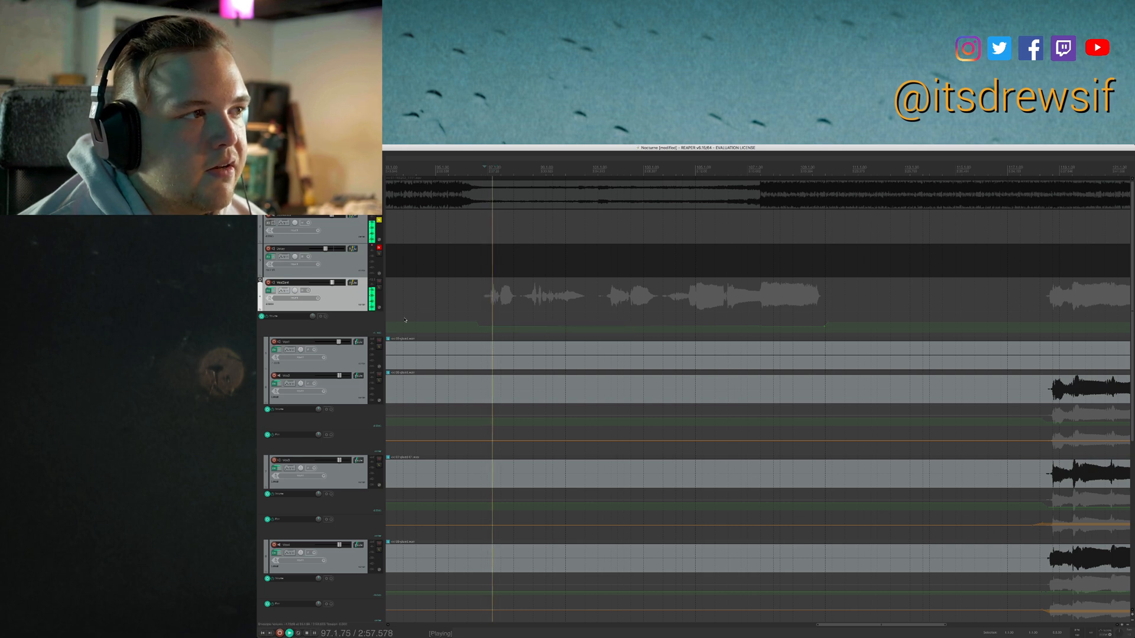
{"action": "key", "text": "space"}
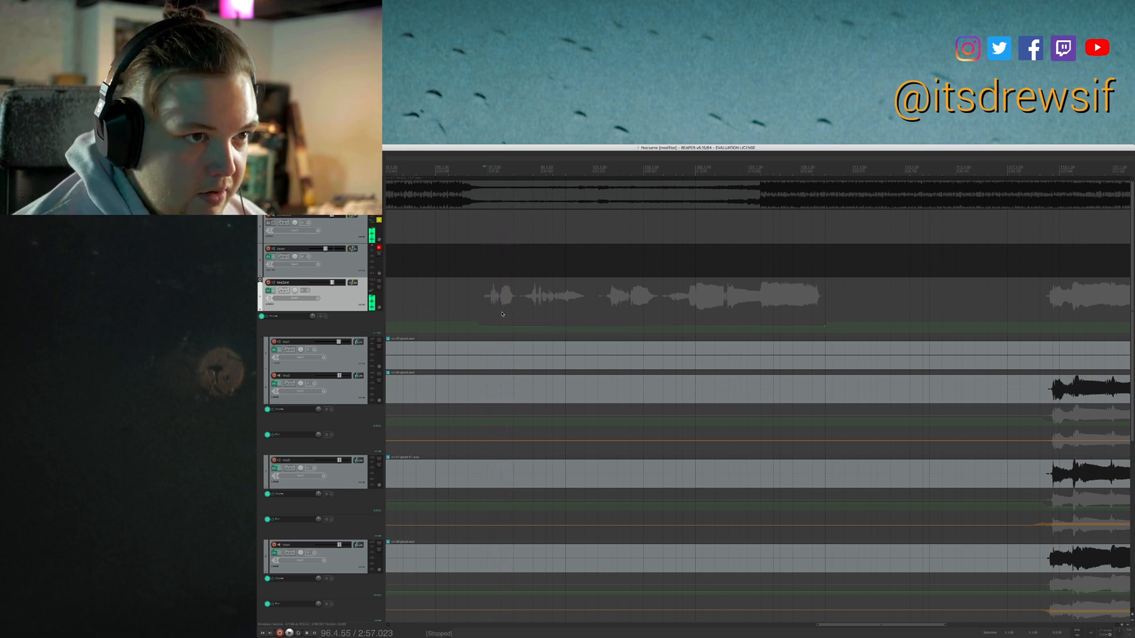
Audition the phrase from bar 96 with the muted track above the vocal folder temporarily unmuted, and move the playback start to about bar 104.
{"action": "left_click", "coordinate": [360, 268]}
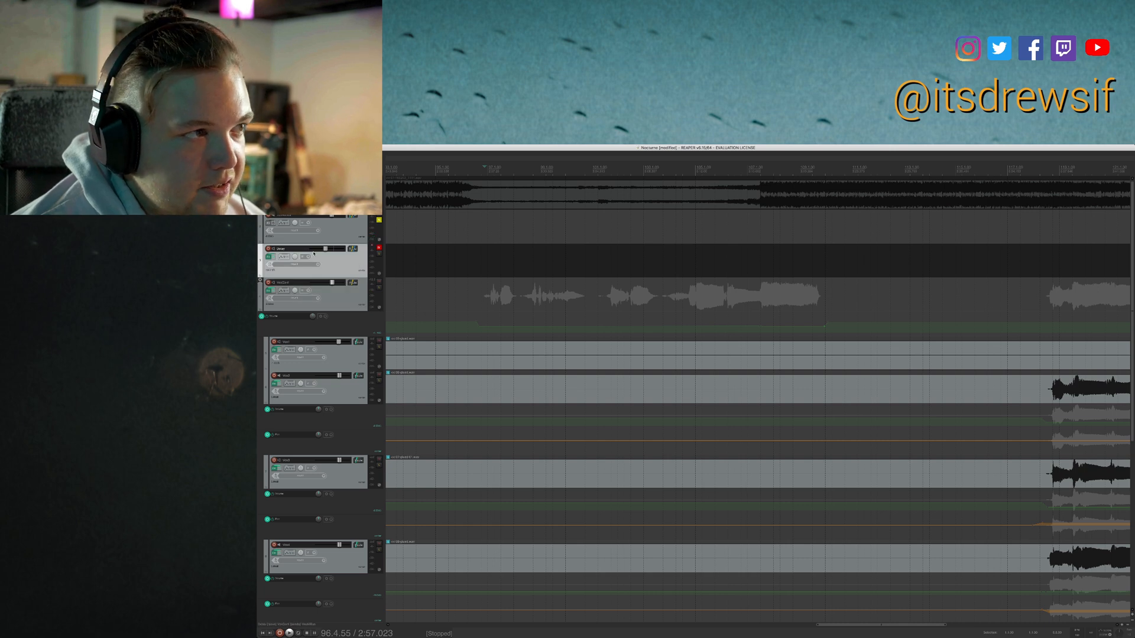
{"action": "key", "text": "space"}
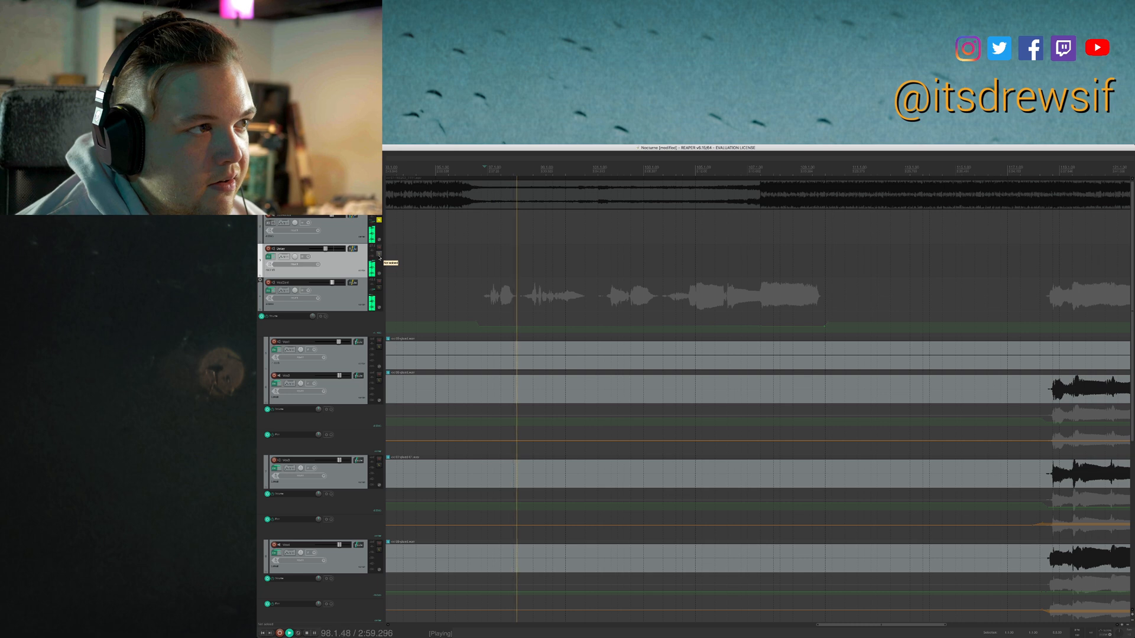
{"action": "key", "text": "space"}
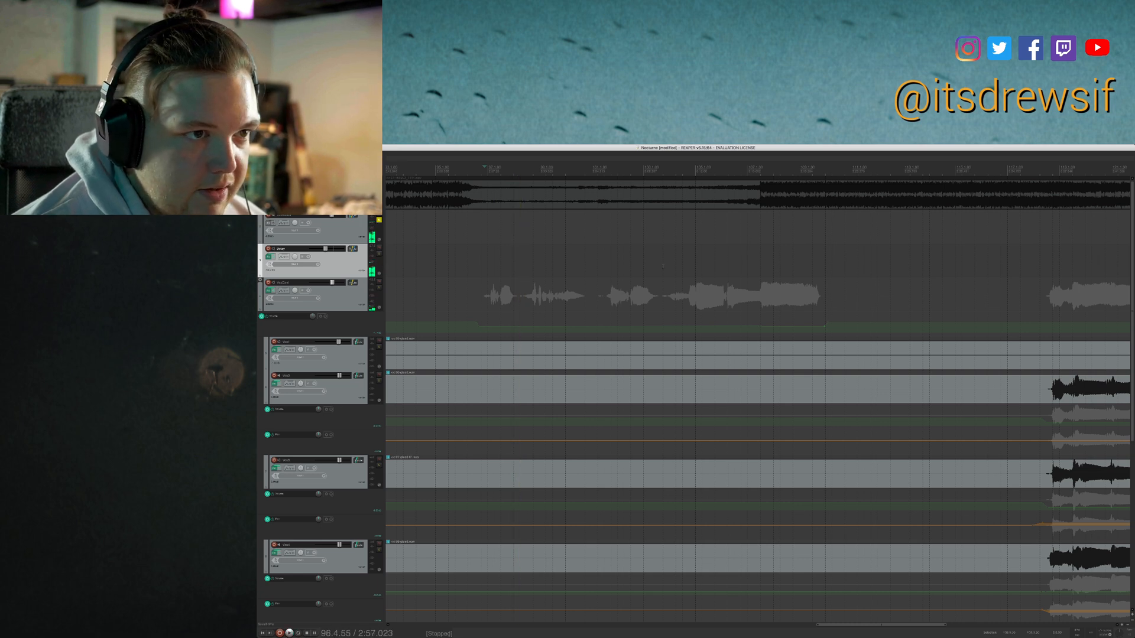
{"action": "left_click", "coordinate": [687, 266]}
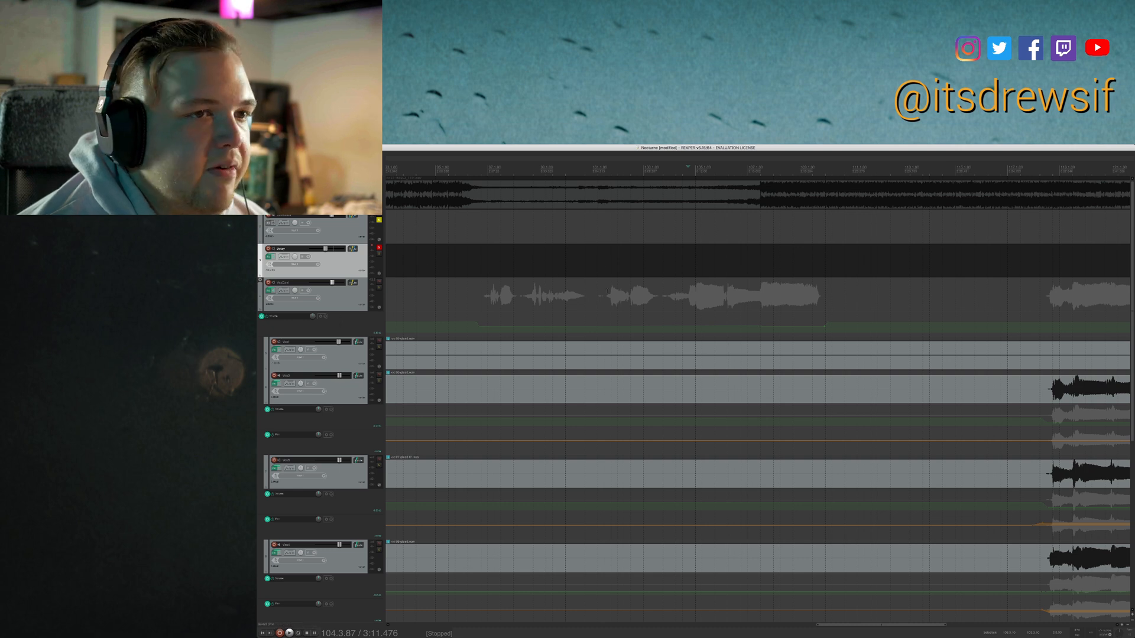
Play the vocal passage from about bar 104.
{"action": "key", "text": "space"}
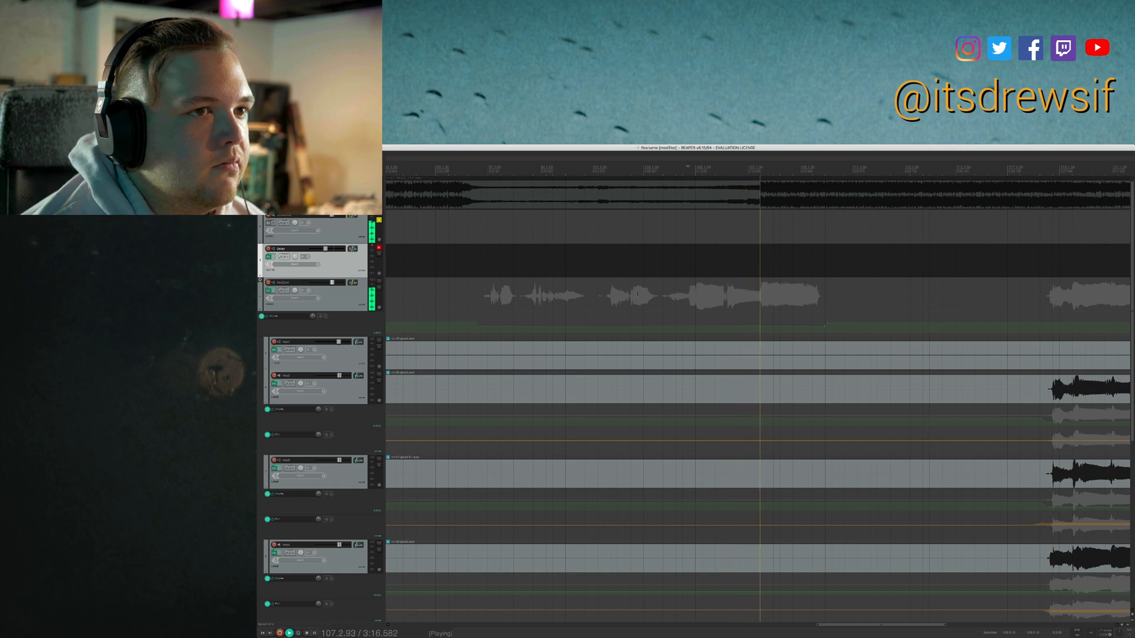
{"action": "key", "text": "space"}
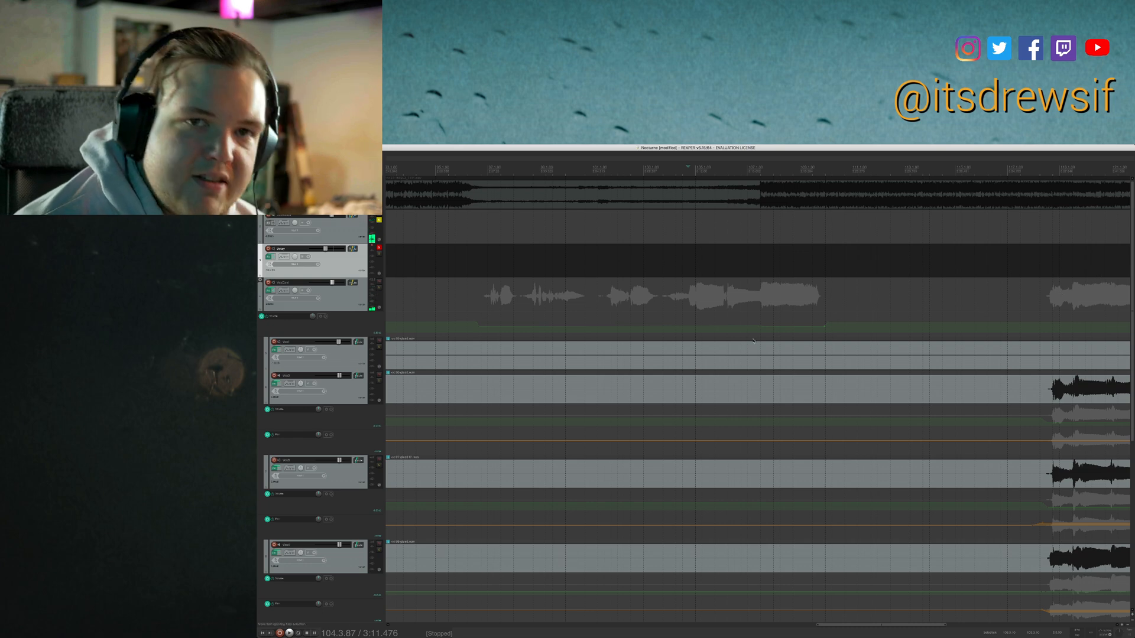
Add two new tracks beneath the last vocal track and nest the second inside the first as its child.
{"action": "scroll", "coordinate": [757, 396], "scroll_direction": "down", "scroll_amount": 8}
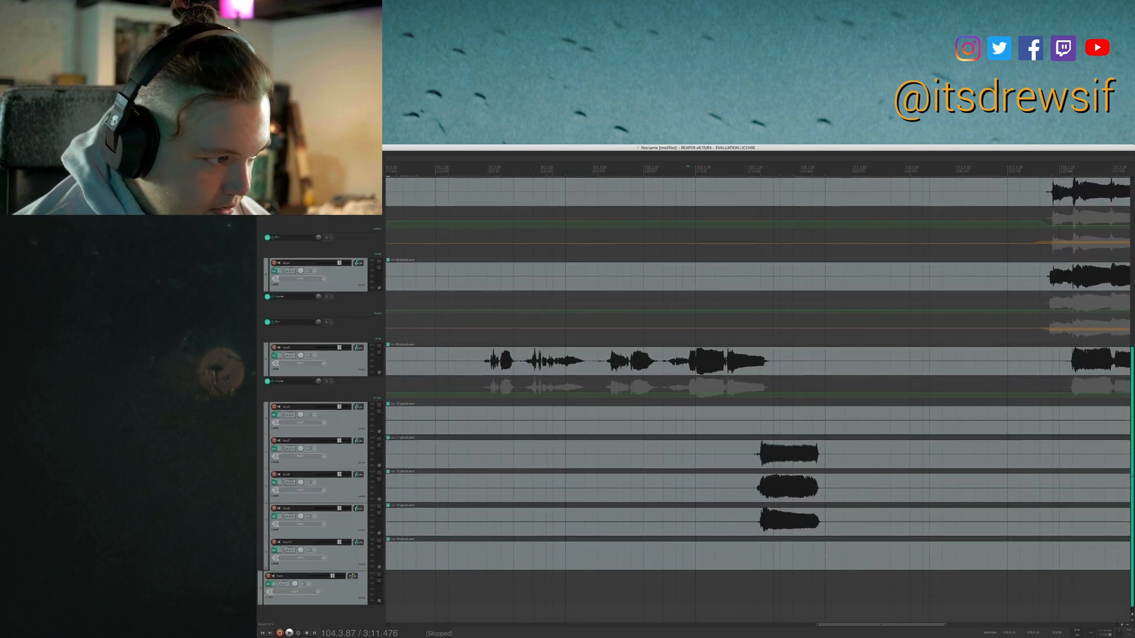
{"action": "left_click", "coordinate": [343, 561]}
{"action": "key", "text": "ctrl+t"}
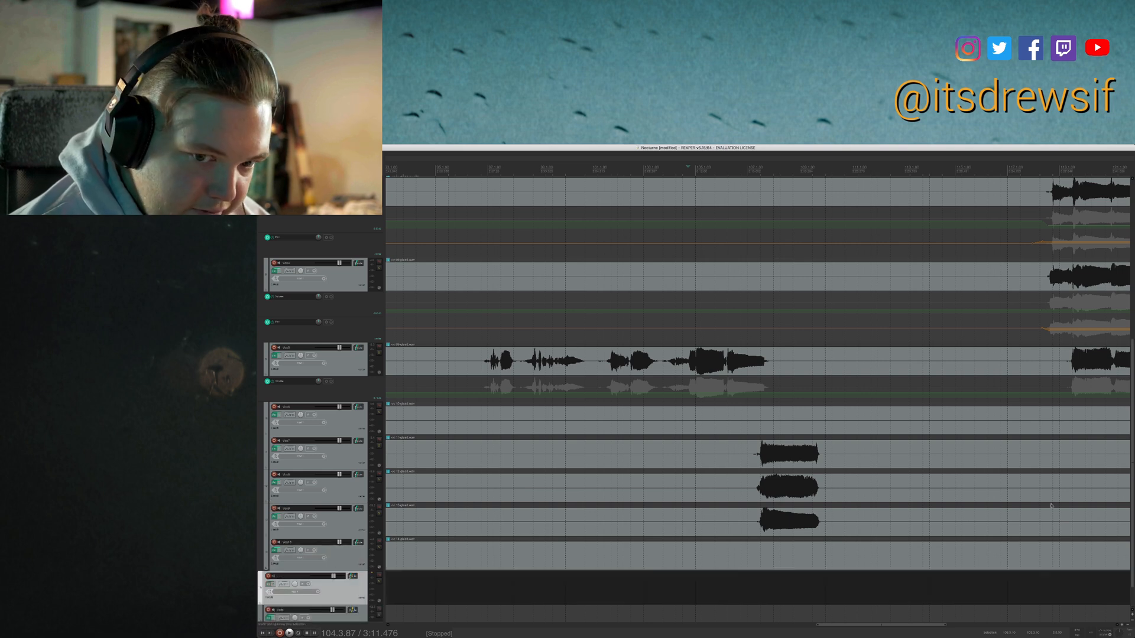
{"action": "key", "text": "ctrl+t"}
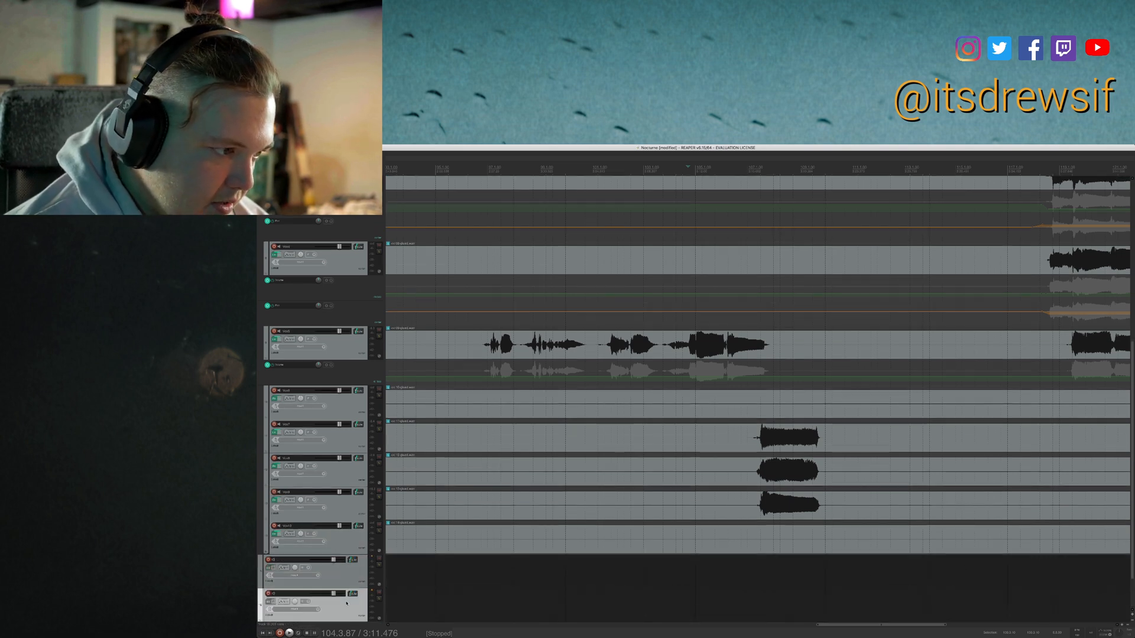
{"action": "left_click", "coordinate": [340, 579]}
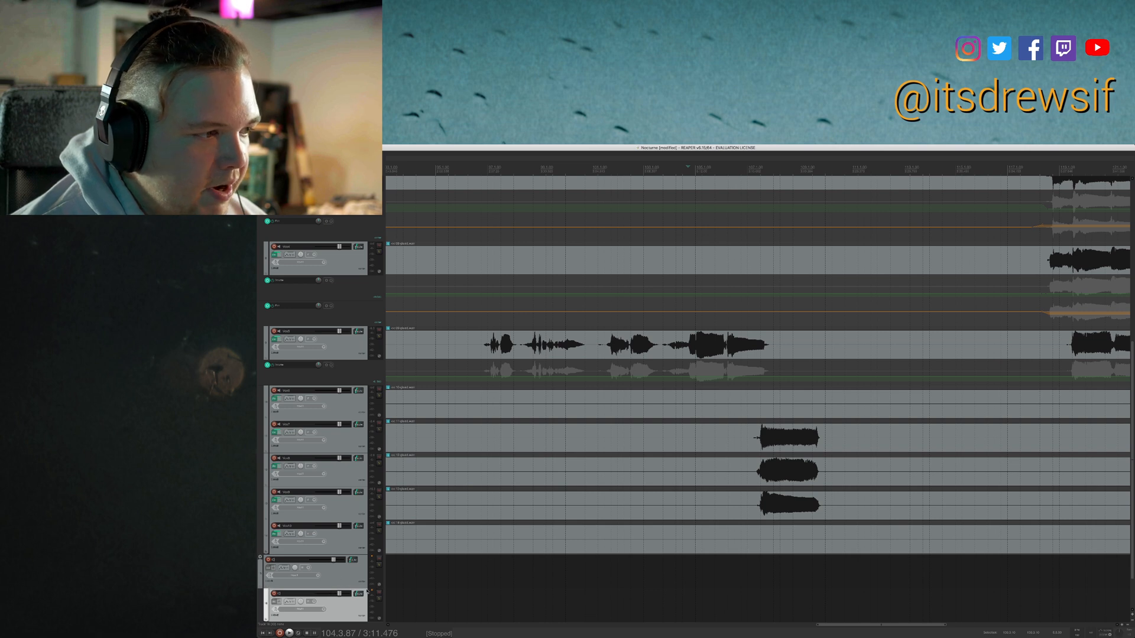
{"action": "key", "text": "ctrl+t"}
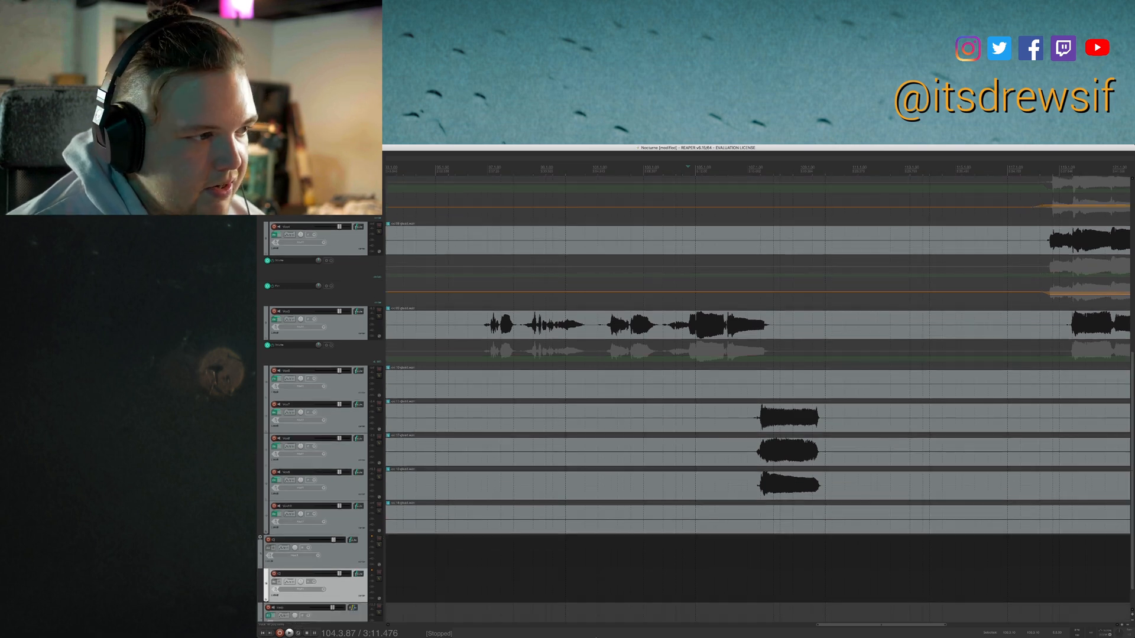
{"action": "left_click", "coordinate": [348, 556]}
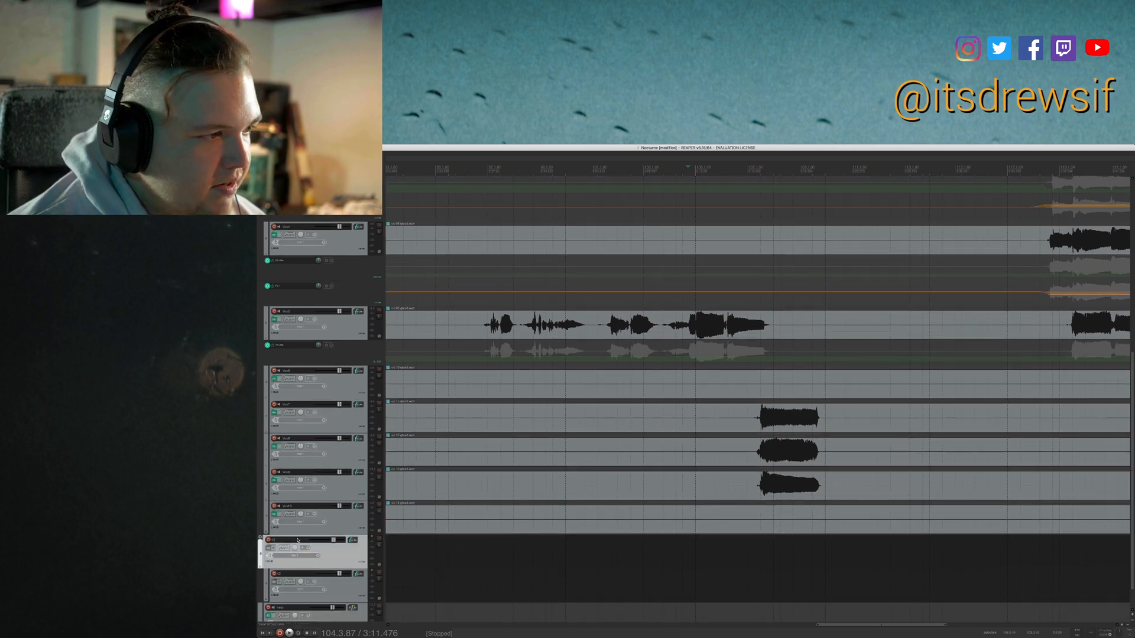
Name the new folder track and add a send from it to track 2.
{"action": "double_click", "coordinate": [297, 540]}
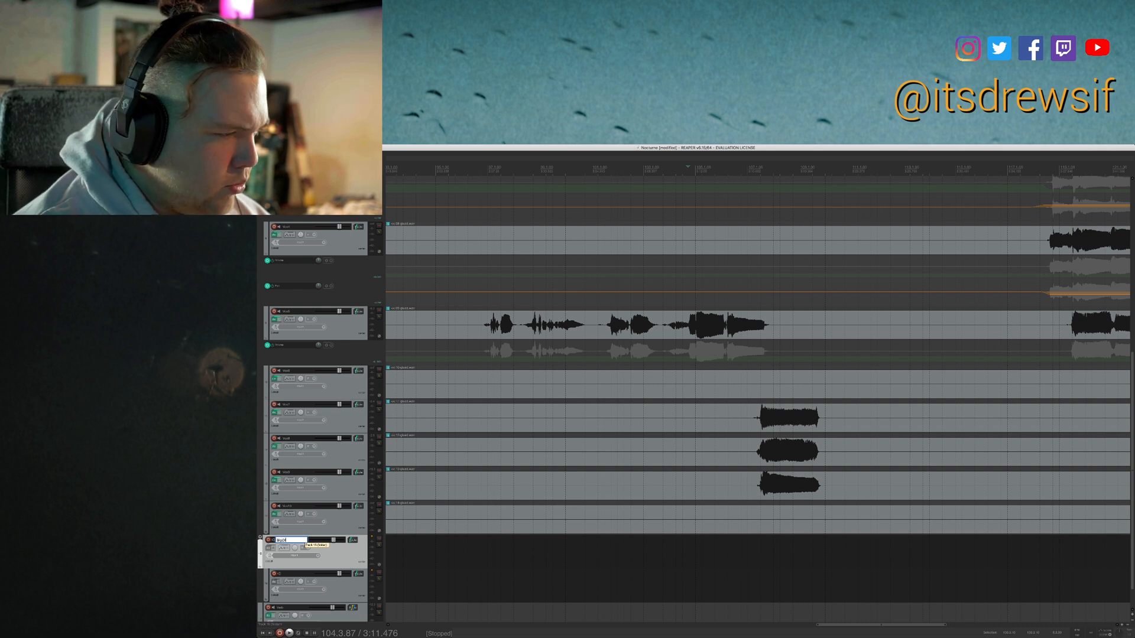
{"action": "key", "text": "Return"}
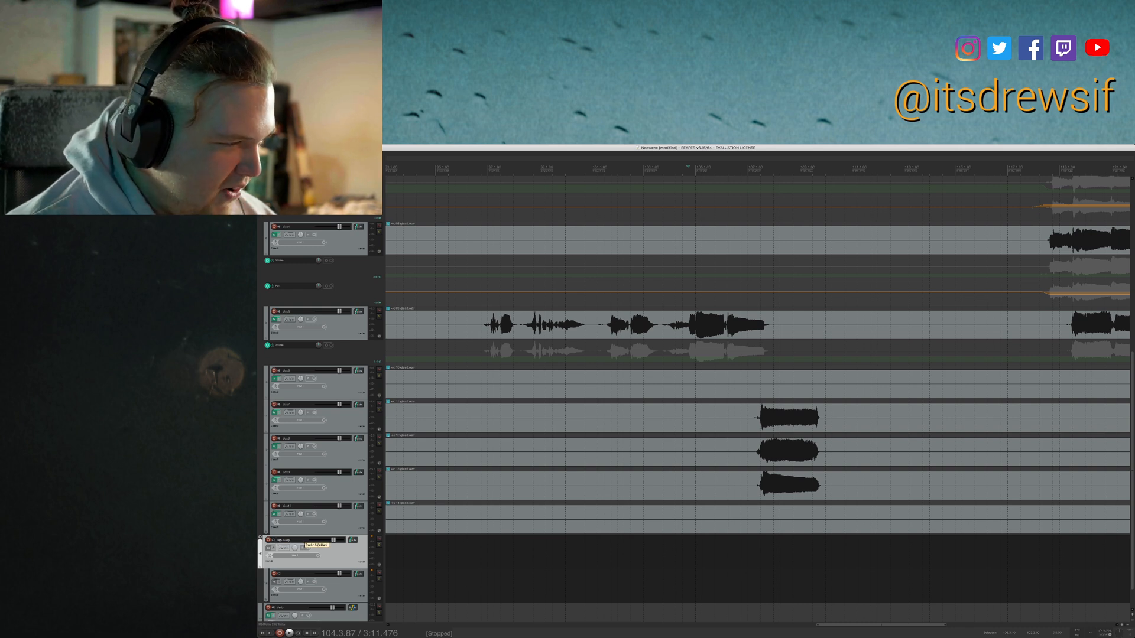
{"action": "left_click", "coordinate": [356, 542]}
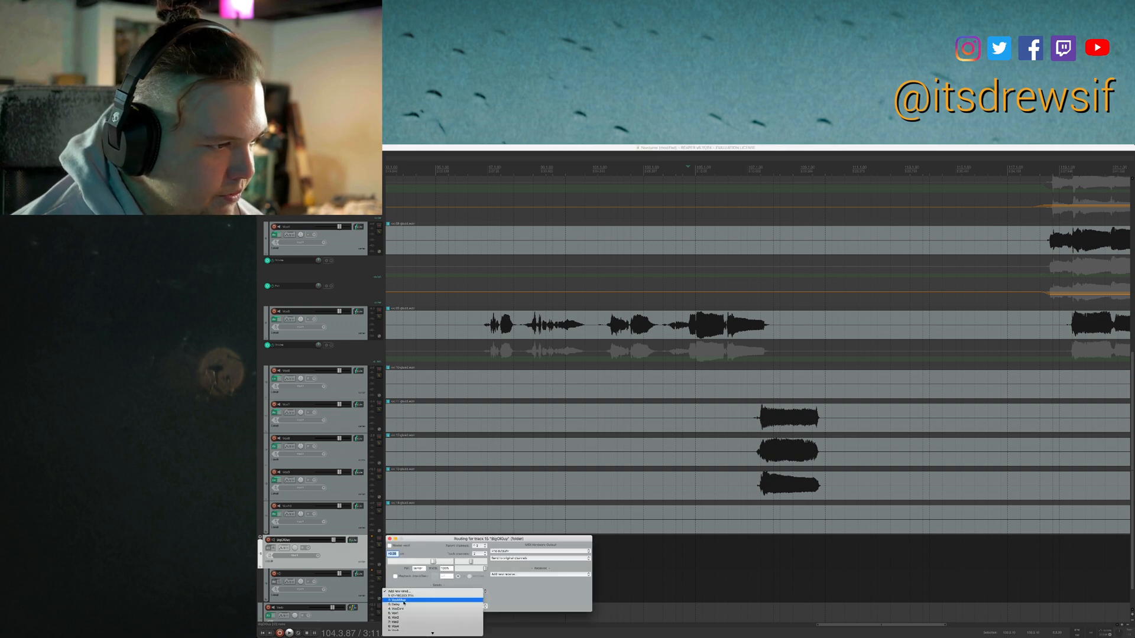
{"action": "left_click", "coordinate": [404, 601]}
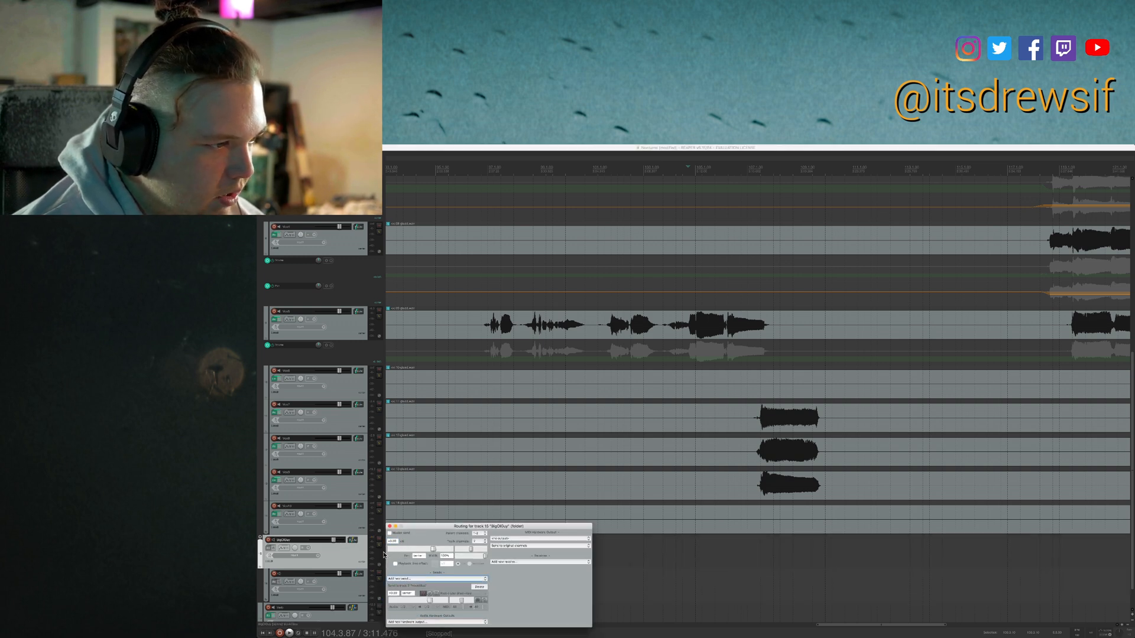
{"action": "key", "text": "Escape"}
Name the new child track and add a receive on it from the vocal folder, track 4.
{"action": "left_click", "coordinate": [345, 588]}
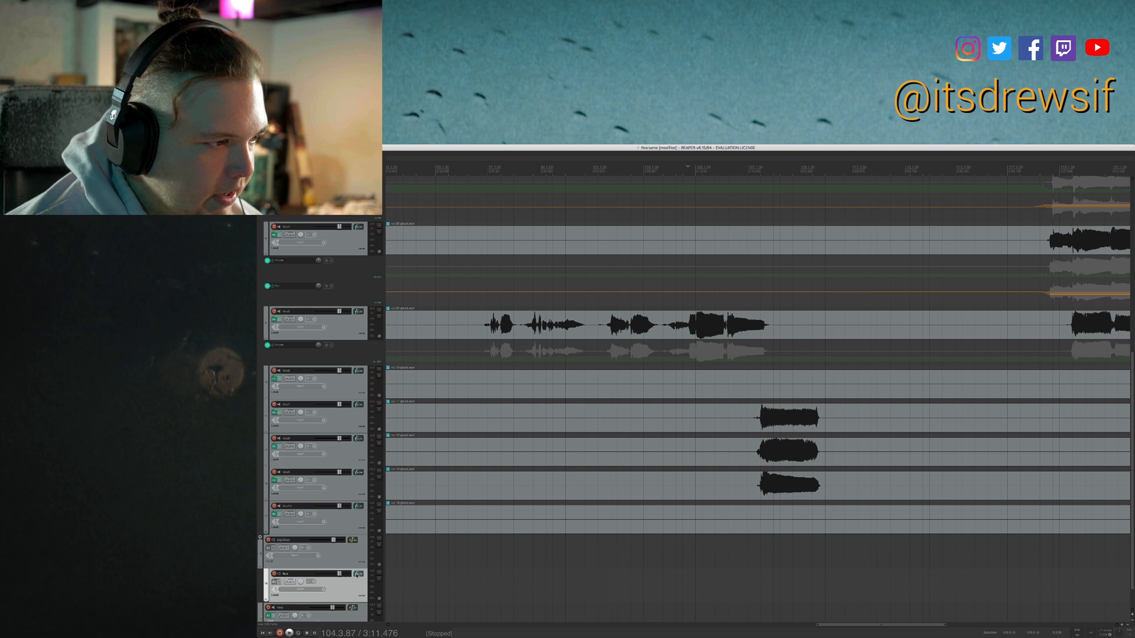
{"action": "left_click", "coordinate": [357, 575]}
{"action": "left_click", "coordinate": [526, 597]}
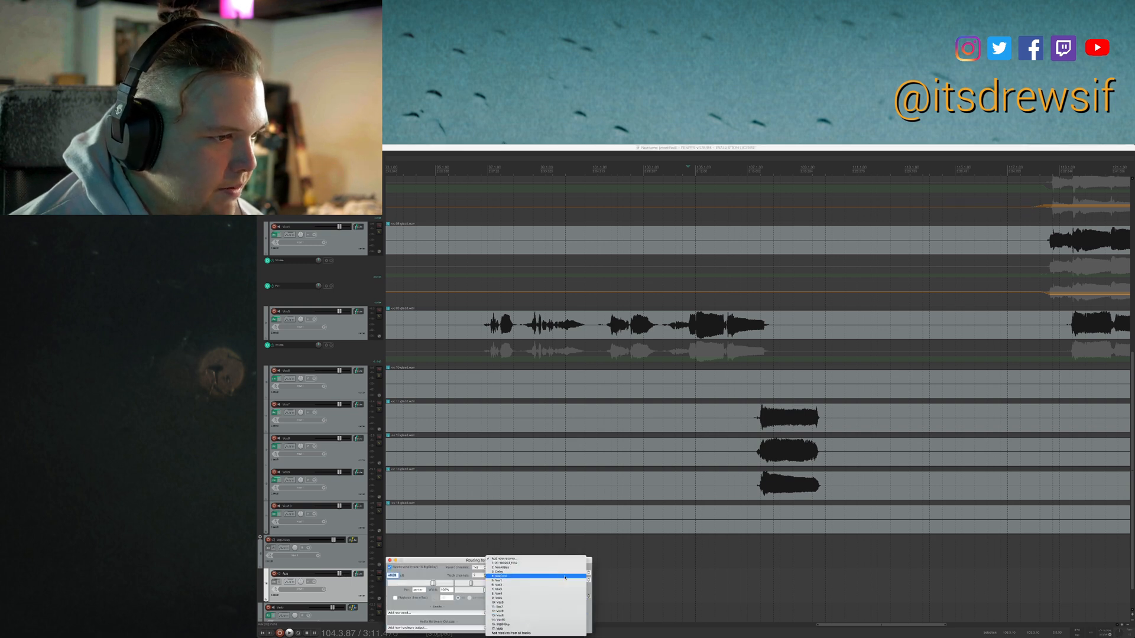
{"action": "left_click", "coordinate": [512, 577]}
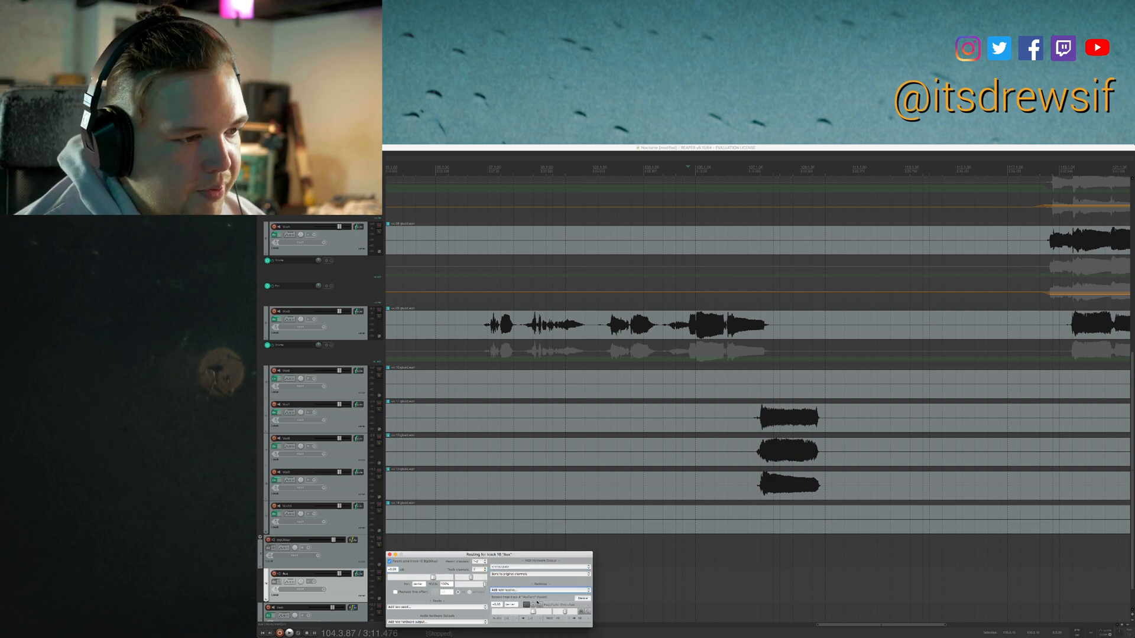
{"action": "key", "text": "Escape"}
Audition the phrase from about bar 104 with the new child track soloed.
{"action": "key", "text": "space"}
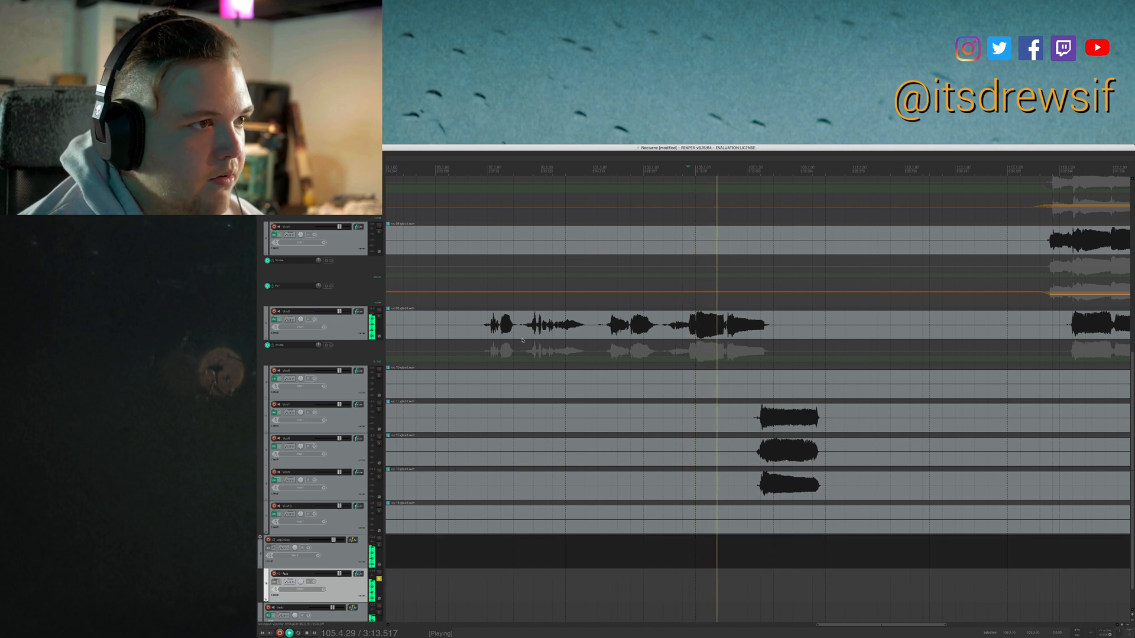
{"action": "left_click", "coordinate": [485, 301]}
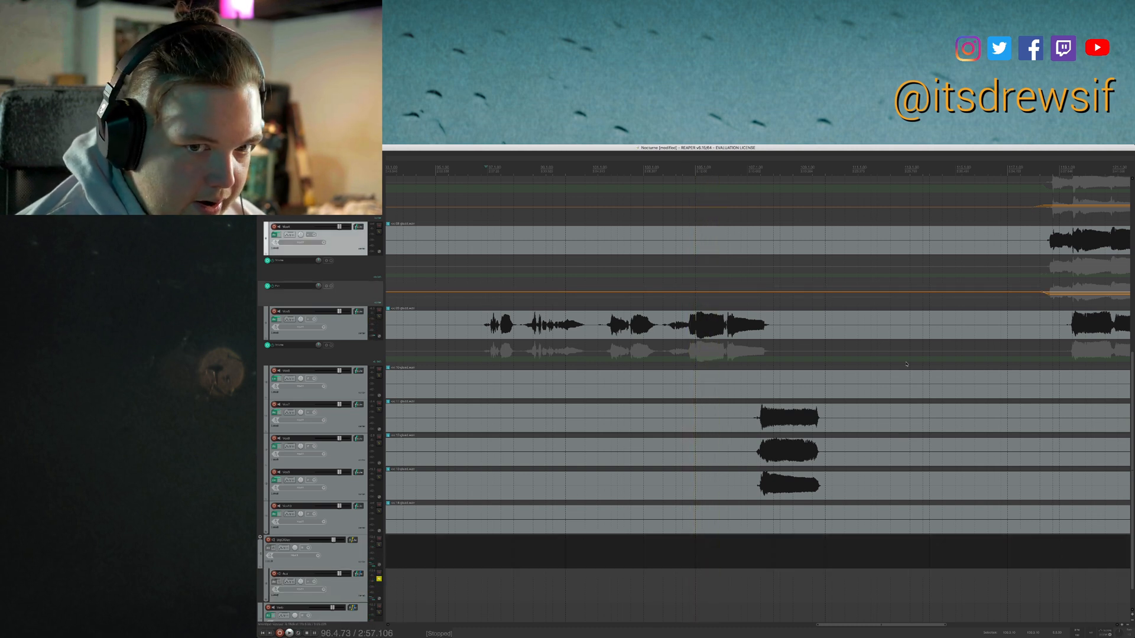
{"action": "scroll", "coordinate": [864, 410], "scroll_direction": "up", "scroll_amount": 5}
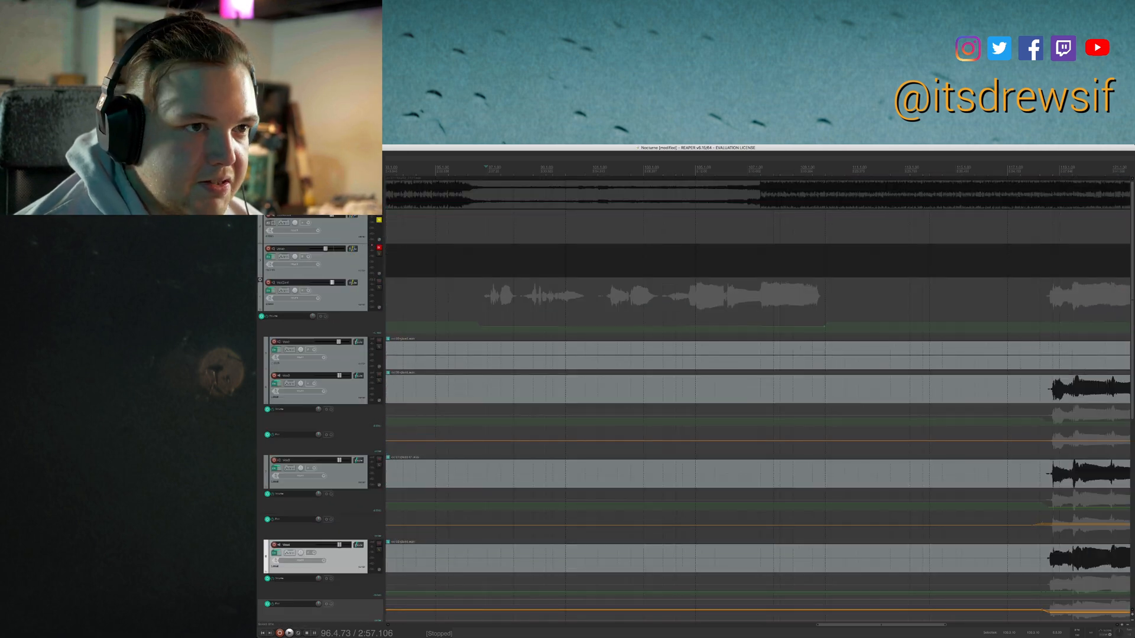
{"action": "left_click", "coordinate": [676, 292]}
{"action": "key", "text": "space"}
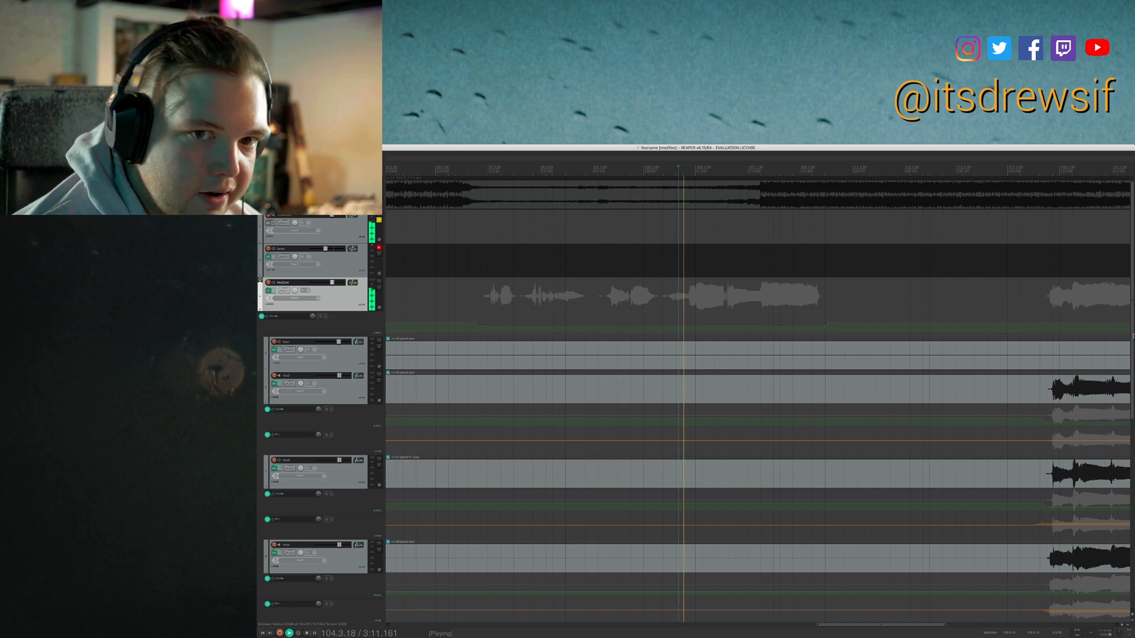
{"action": "scroll", "coordinate": [1132, 458], "scroll_direction": "down", "scroll_amount": 1}
{"action": "scroll", "coordinate": [1131, 458], "scroll_direction": "down", "scroll_amount": 5}
{"action": "key", "text": "space"}
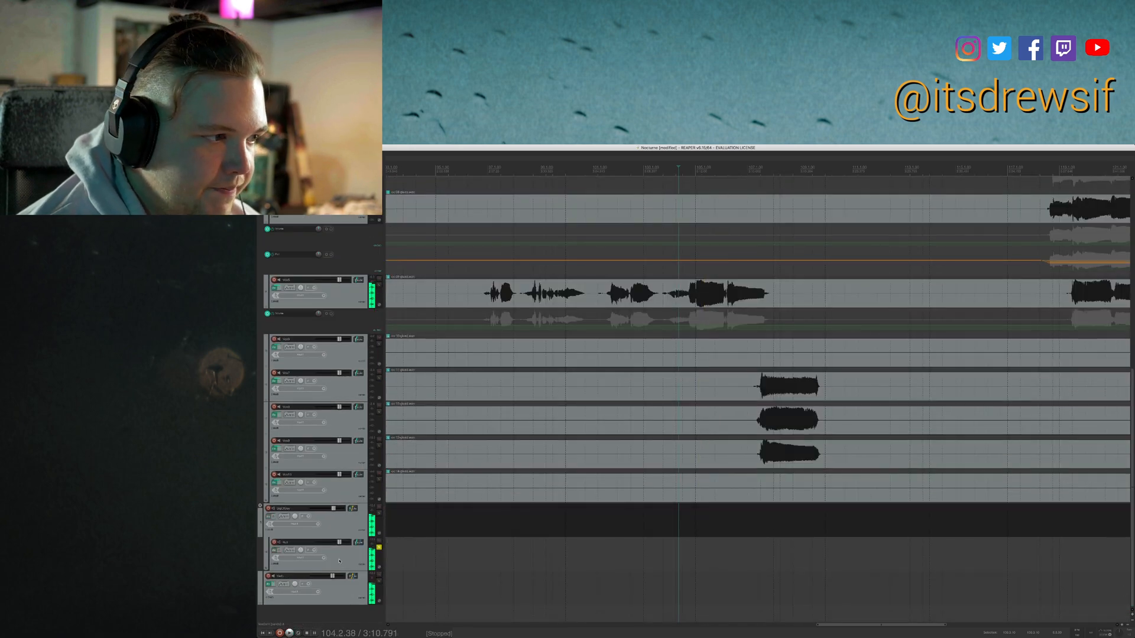
Place the edit cursor at about bar 107.4 and show the volume envelope of the new child track.
{"action": "left_click", "coordinate": [355, 559]}
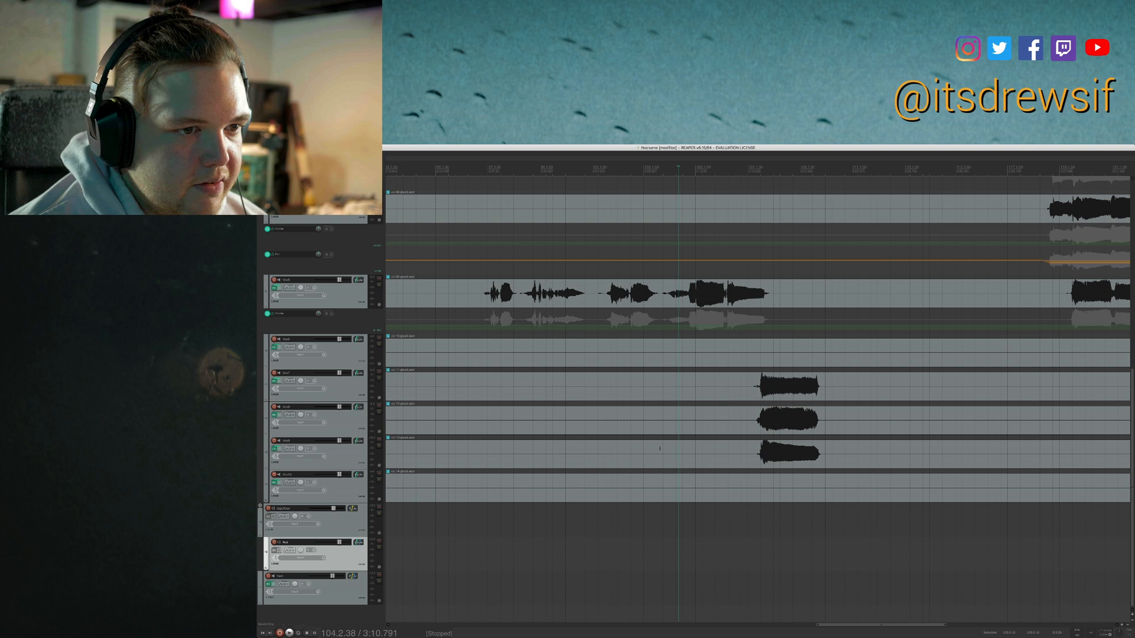
{"action": "scroll", "coordinate": [802, 464], "scroll_direction": "left", "scroll_amount": 3}
{"action": "left_click", "coordinate": [845, 463]}
{"action": "scroll", "coordinate": [846, 462], "scroll_direction": "up", "scroll_amount": 2}
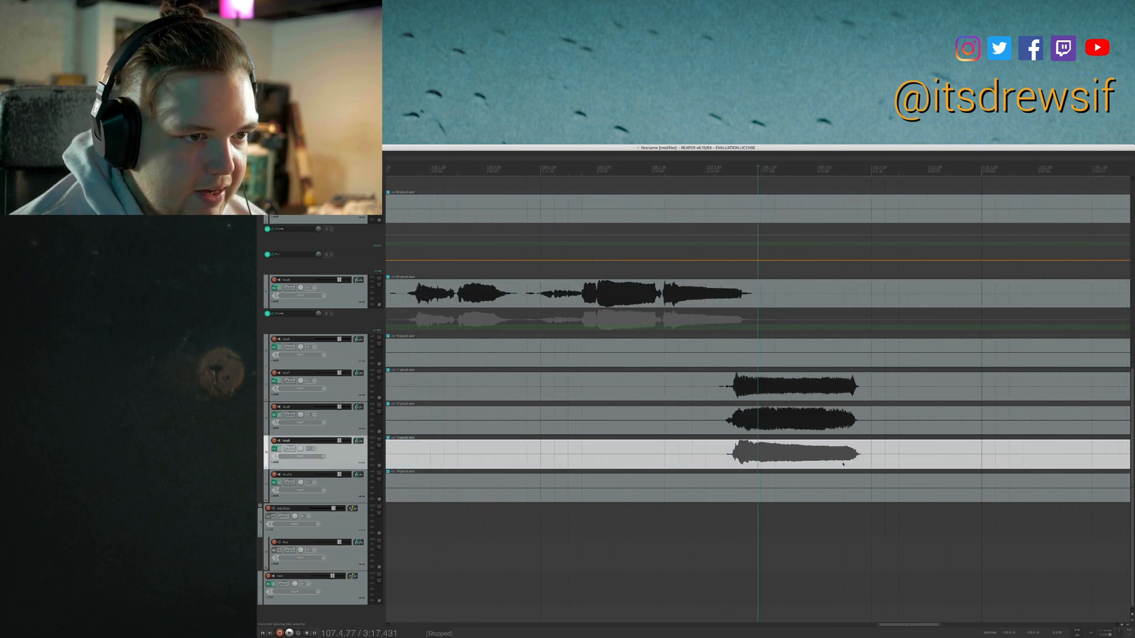
{"action": "left_click", "coordinate": [368, 557]}
{"action": "key", "text": "v"}
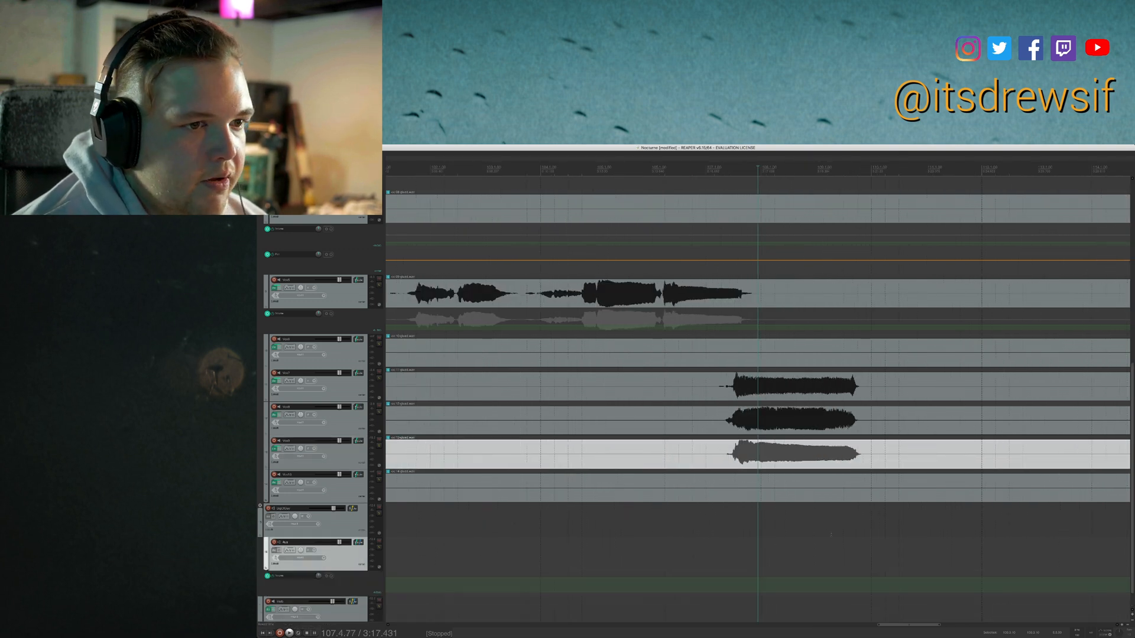
Pull the child track's volume envelope down to silence before about bar 107.4, leaving a ramp up over the held notes.
{"action": "left_click", "coordinate": [740, 578]}
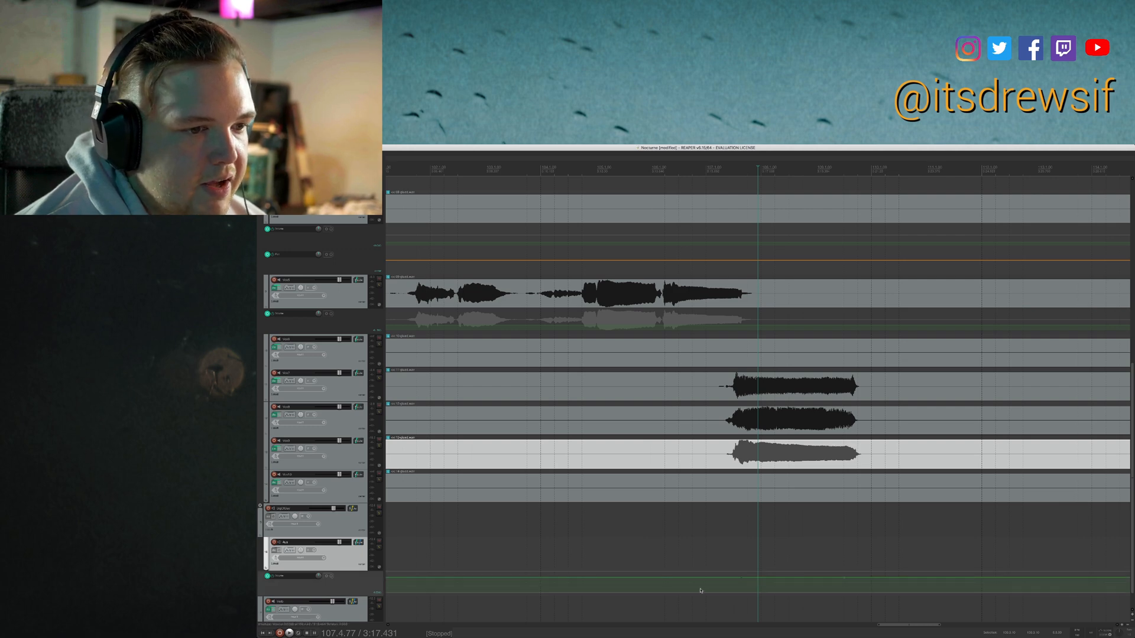
{"action": "scroll", "coordinate": [700, 591], "scroll_direction": "down", "scroll_amount": 5}
{"action": "left_click_drag", "start_coordinate": [565, 577], "coordinate": [560, 612]}
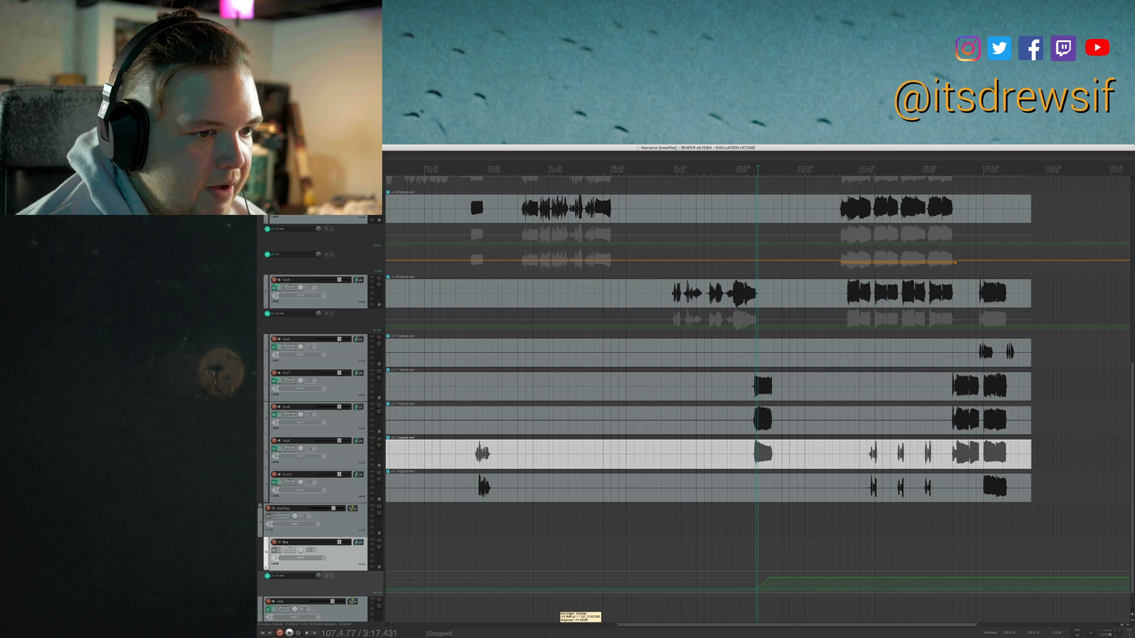
{"action": "left_click_drag", "start_coordinate": [474, 589], "coordinate": [474, 618]}
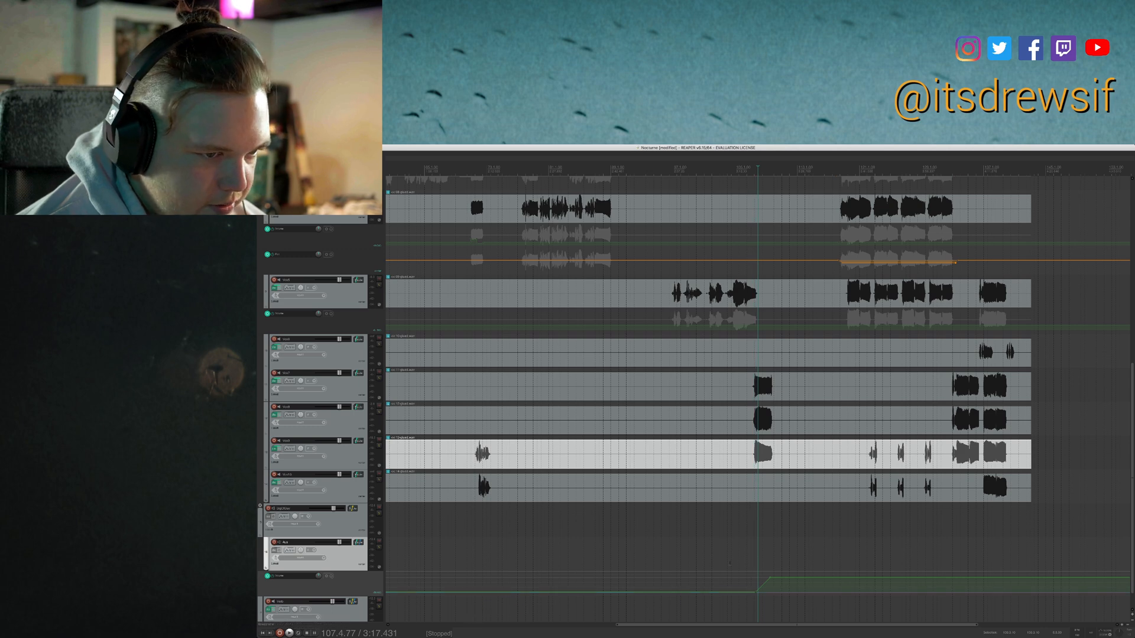
Audition the rising volume ramp from about bar 107 with the new folder track soloed.
{"action": "left_click", "coordinate": [752, 533]}
{"action": "scroll", "coordinate": [753, 527], "scroll_direction": "up", "scroll_amount": 5}
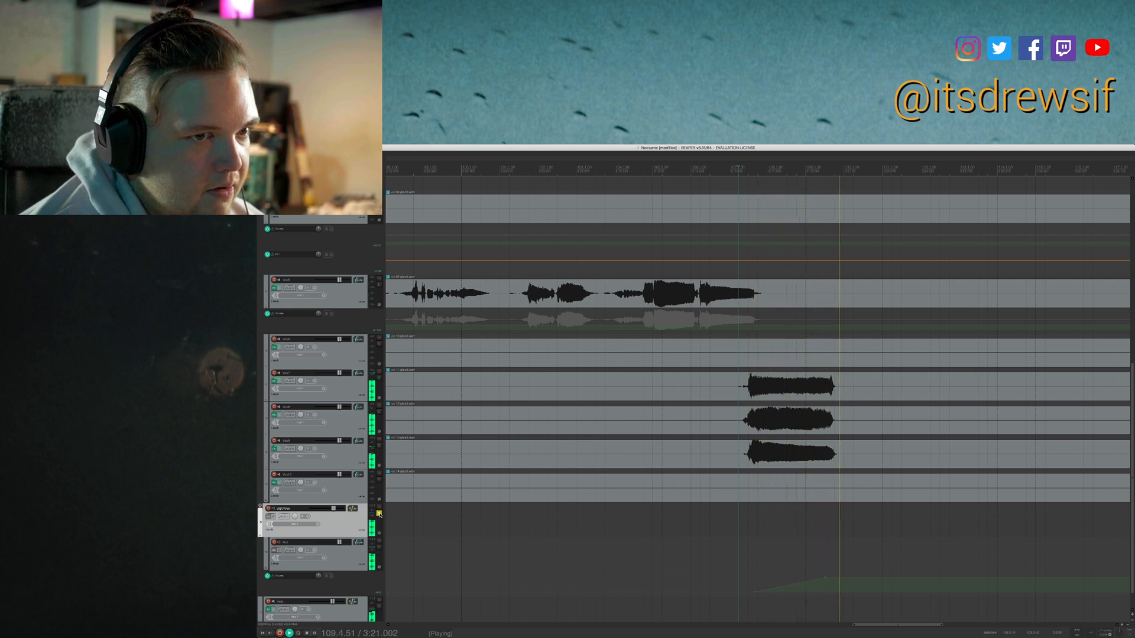
{"action": "key", "text": "space"}
Drop the child track's volume envelope back down after about bar 109.3, where the held notes end.
{"action": "left_click", "coordinate": [826, 454]}
{"action": "scroll", "coordinate": [781, 562], "scroll_direction": "up", "scroll_amount": 10}
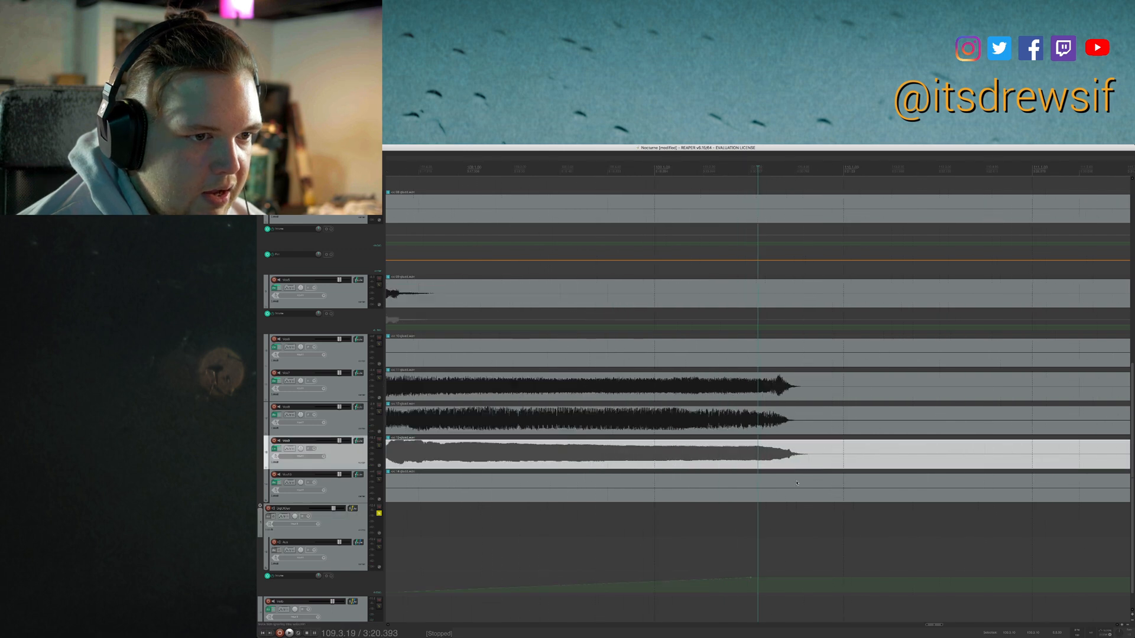
{"action": "scroll", "coordinate": [798, 580], "scroll_direction": "up", "scroll_amount": 5}
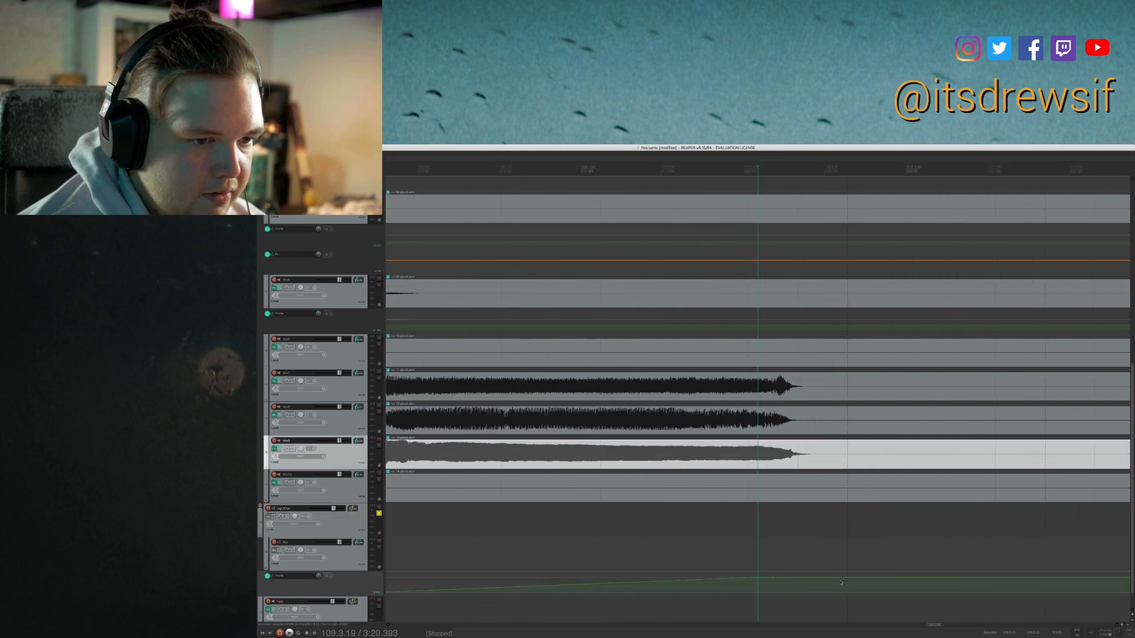
{"action": "left_click_drag", "start_coordinate": [805, 580], "coordinate": [805, 611]}
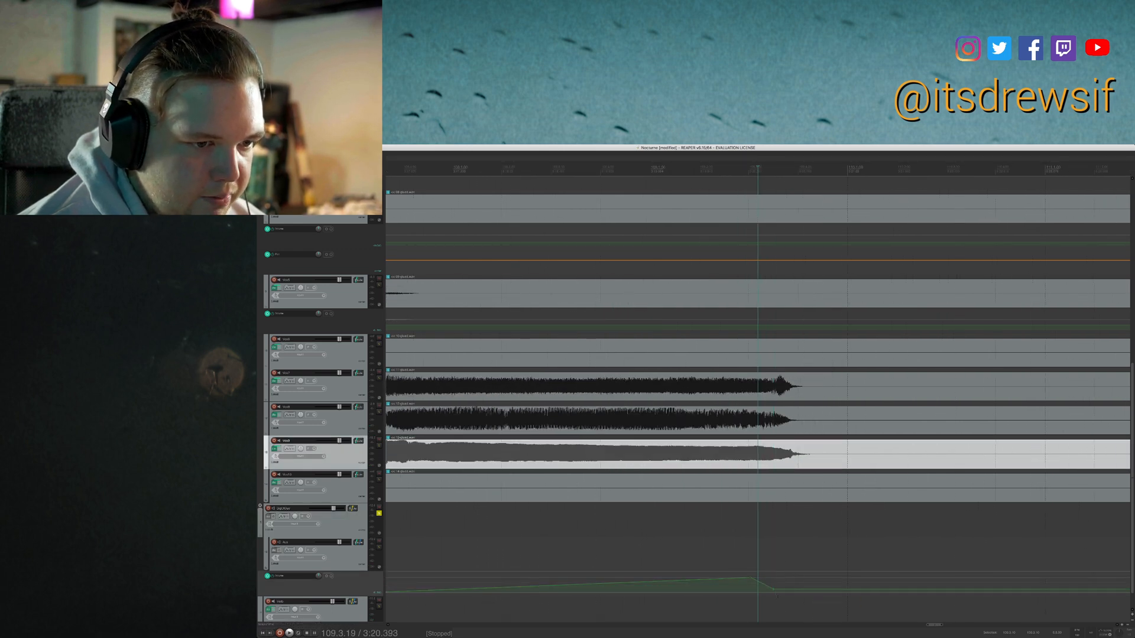
Play the held notes from about bar 107.2 through the envelope's rise and drop.
{"action": "scroll", "coordinate": [665, 554], "scroll_direction": "down", "scroll_amount": 5}
{"action": "left_click", "coordinate": [578, 585]}
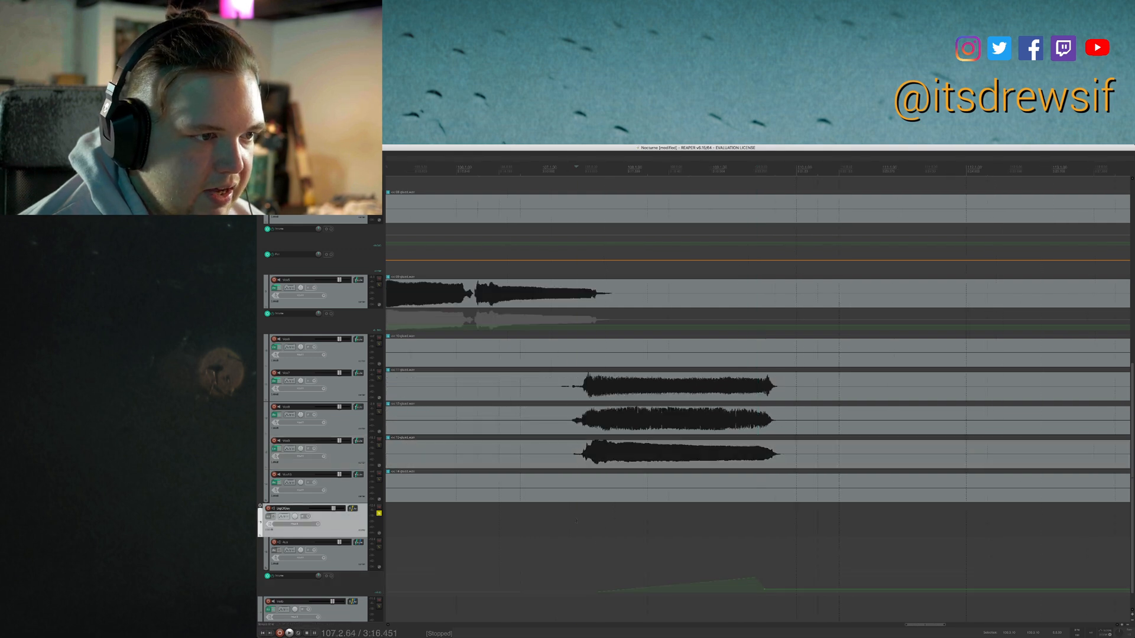
{"action": "key", "text": "space"}
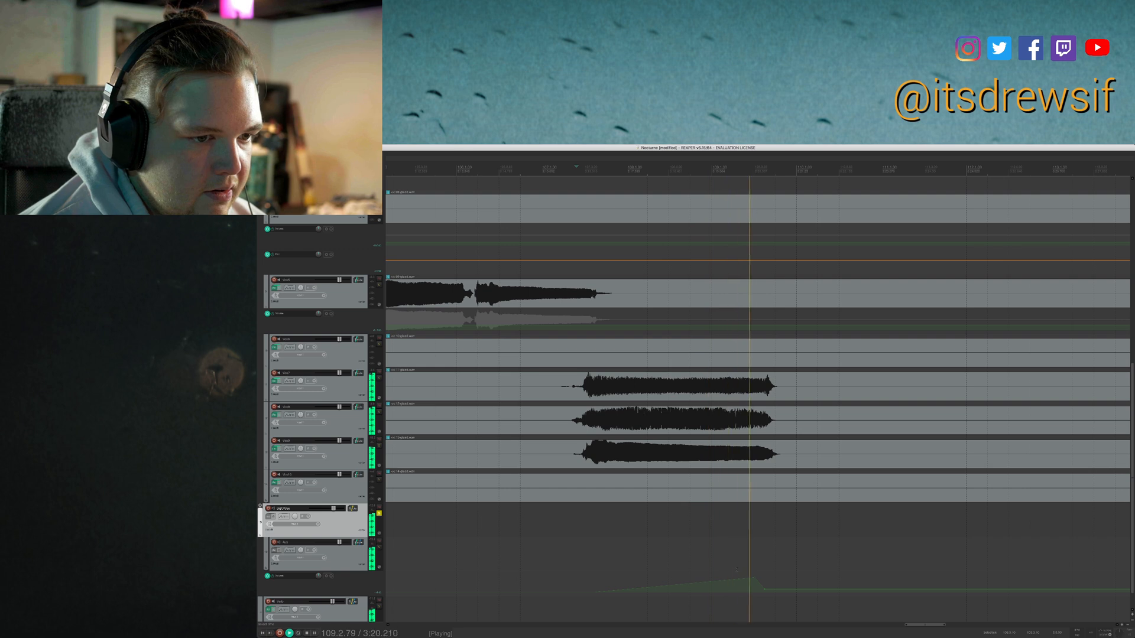
{"action": "key", "text": "space"}
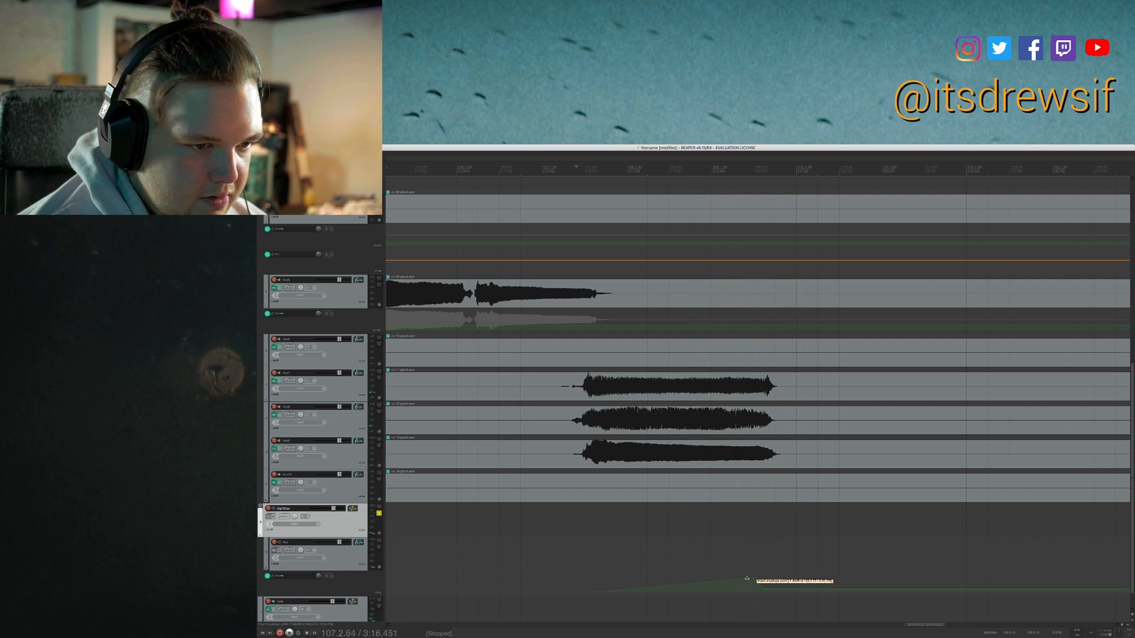
Round off the envelope's peak and drop near bar 109 and replay the held notes from about bar 107.
{"action": "left_click", "coordinate": [748, 578]}
{"action": "left_click", "coordinate": [767, 590]}
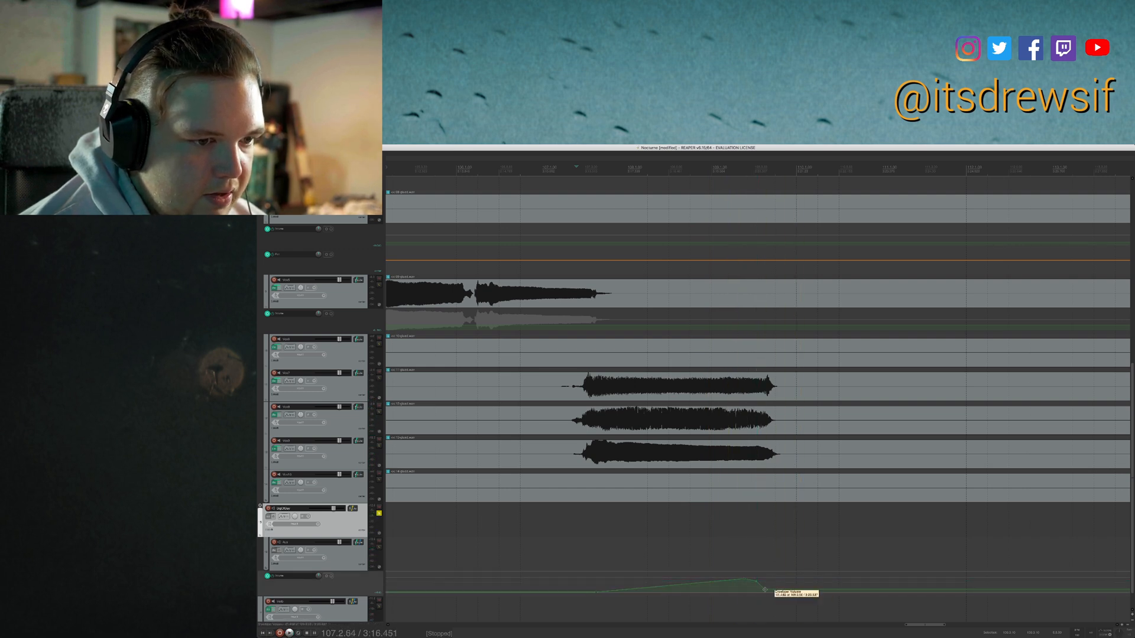
{"action": "left_click", "coordinate": [579, 553]}
{"action": "key", "text": "space"}
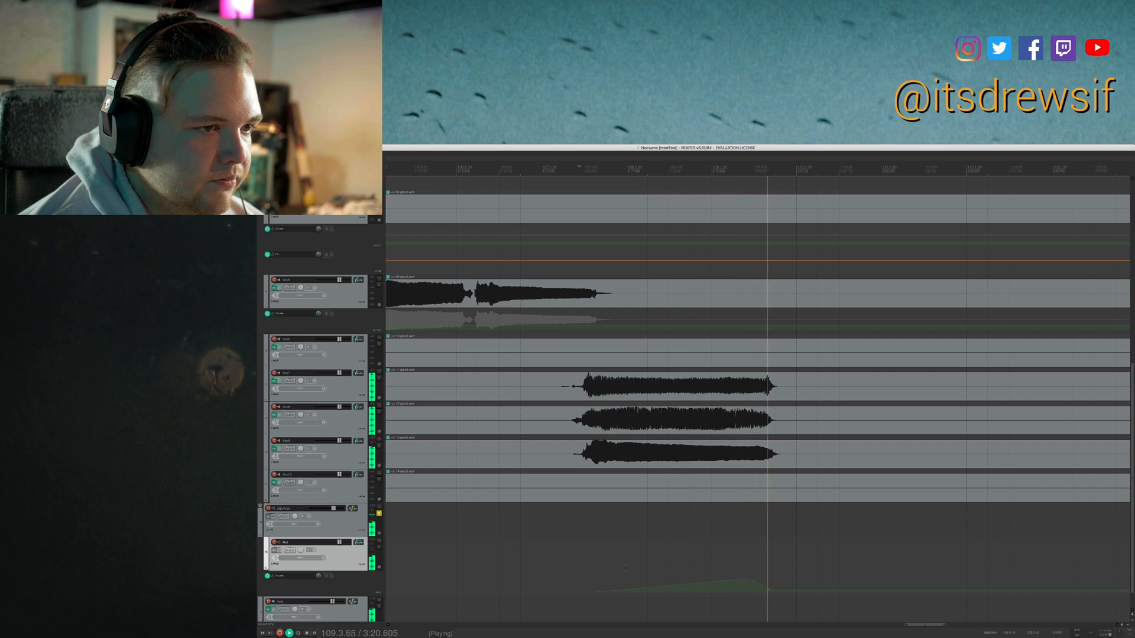
Add a VST ReaDelay to the "BigOlGuy" folder track and play the held notes through it from about bar 107.2.
{"action": "key", "text": "space"}
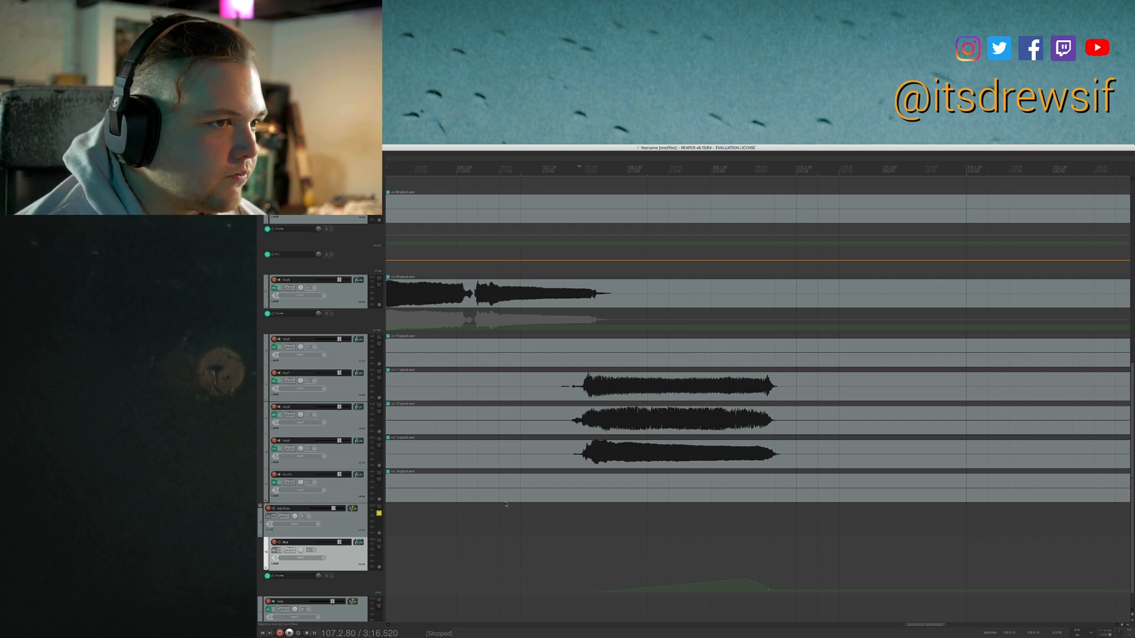
{"action": "key", "text": "f"}
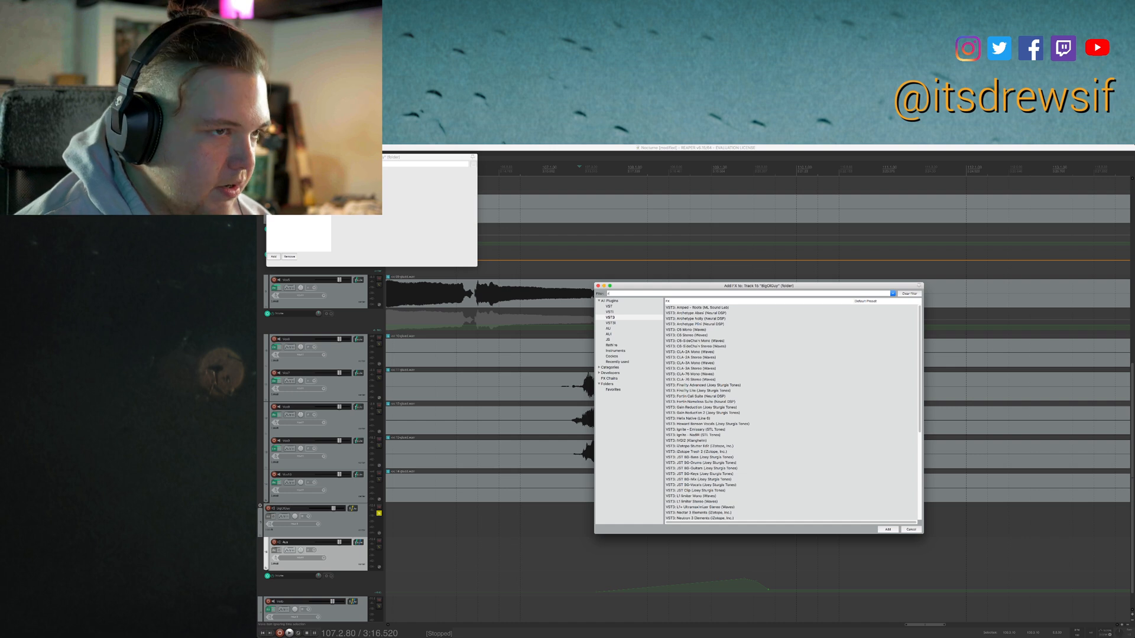
{"action": "left_click", "coordinate": [610, 306]}
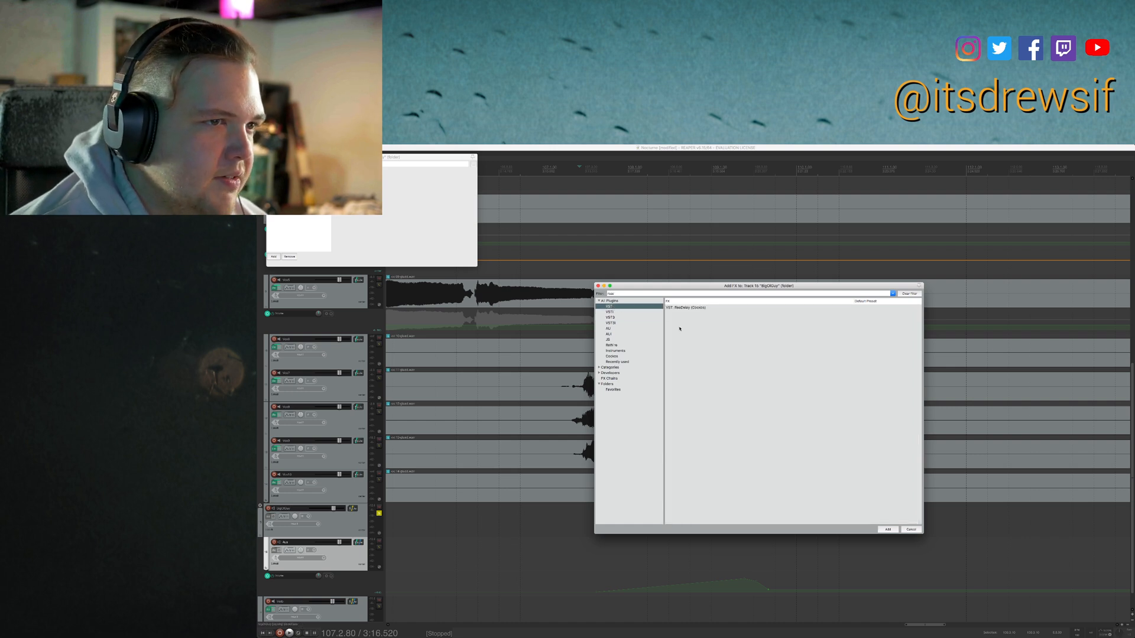
{"action": "double_click", "coordinate": [684, 308]}
{"action": "key", "text": "space"}
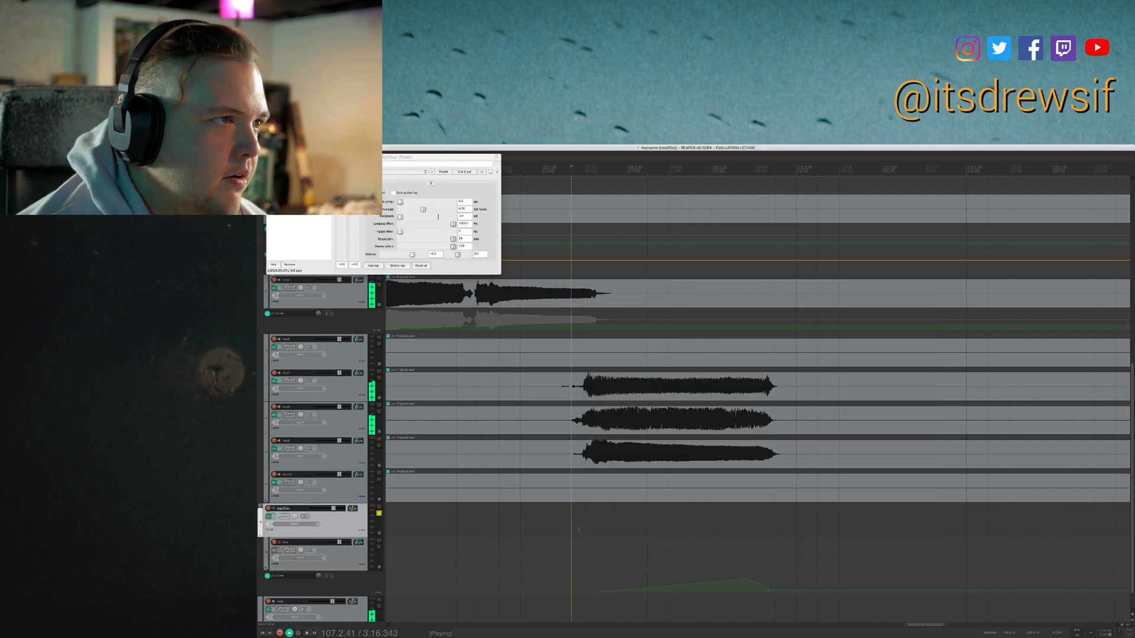
{"action": "left_click_drag", "start_coordinate": [421, 159], "coordinate": [623, 257]}
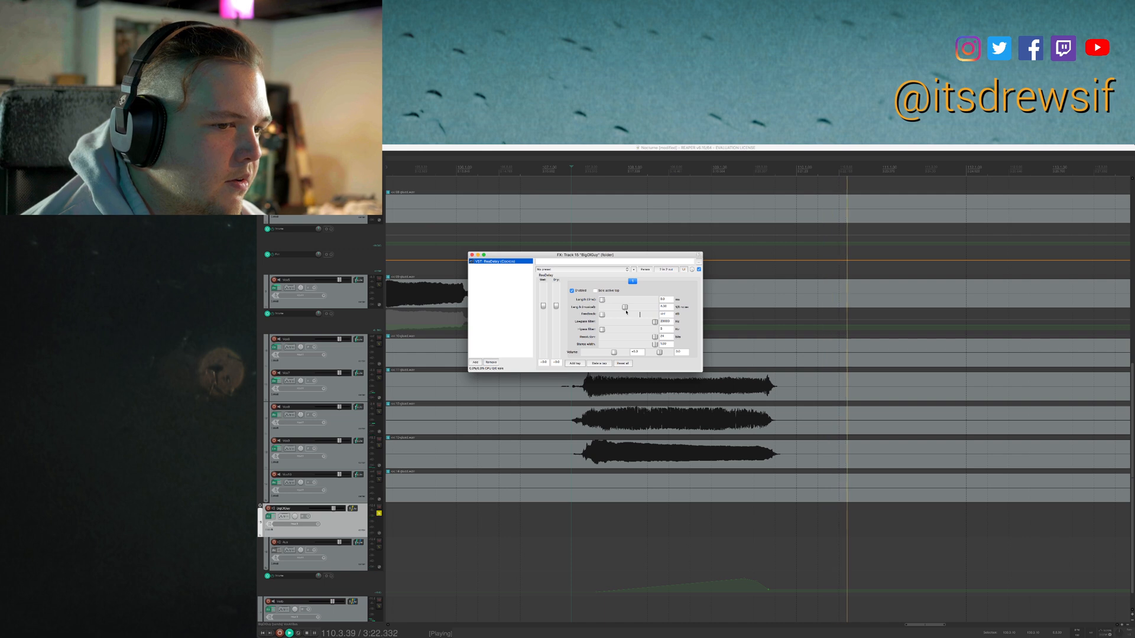
{"action": "key", "text": "space"}
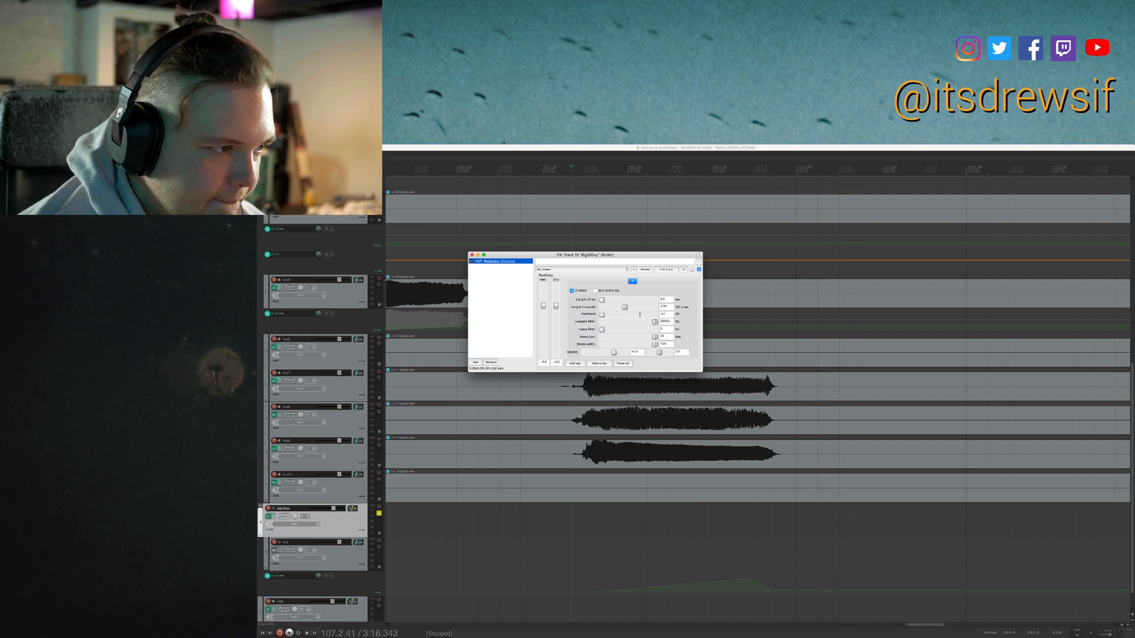
Raise the ReaDelay's feedback on the folder track while the held notes play.
{"action": "left_click", "coordinate": [340, 522]}
{"action": "key", "text": "space"}
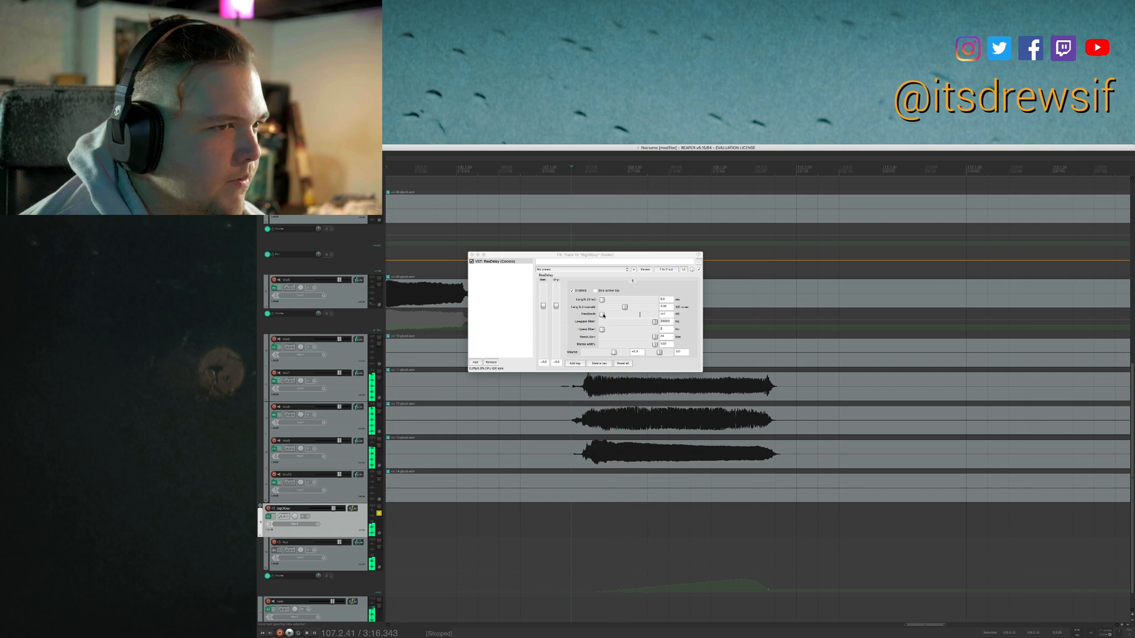
{"action": "left_click_drag", "start_coordinate": [603, 315], "coordinate": [612, 315]}
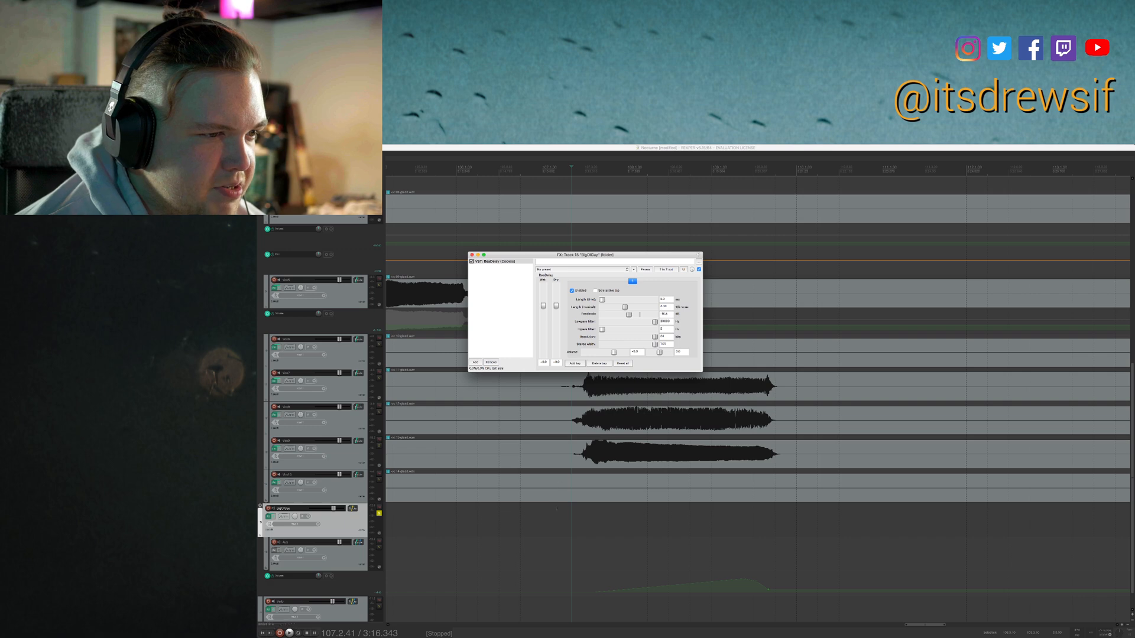
Audition the held notes and their delay tail from about bar 107.2 to past bar 111.
{"action": "left_click", "coordinate": [559, 512]}
{"action": "key", "text": "Home"}
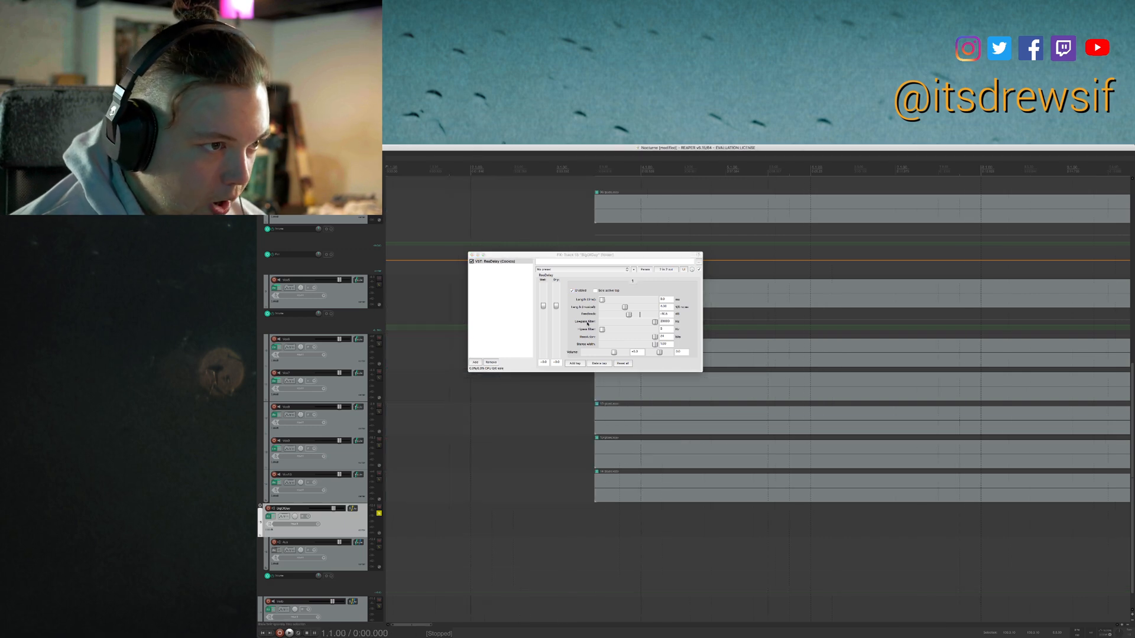
{"action": "scroll", "coordinate": [650, 470], "scroll_direction": "down", "scroll_amount": 10}
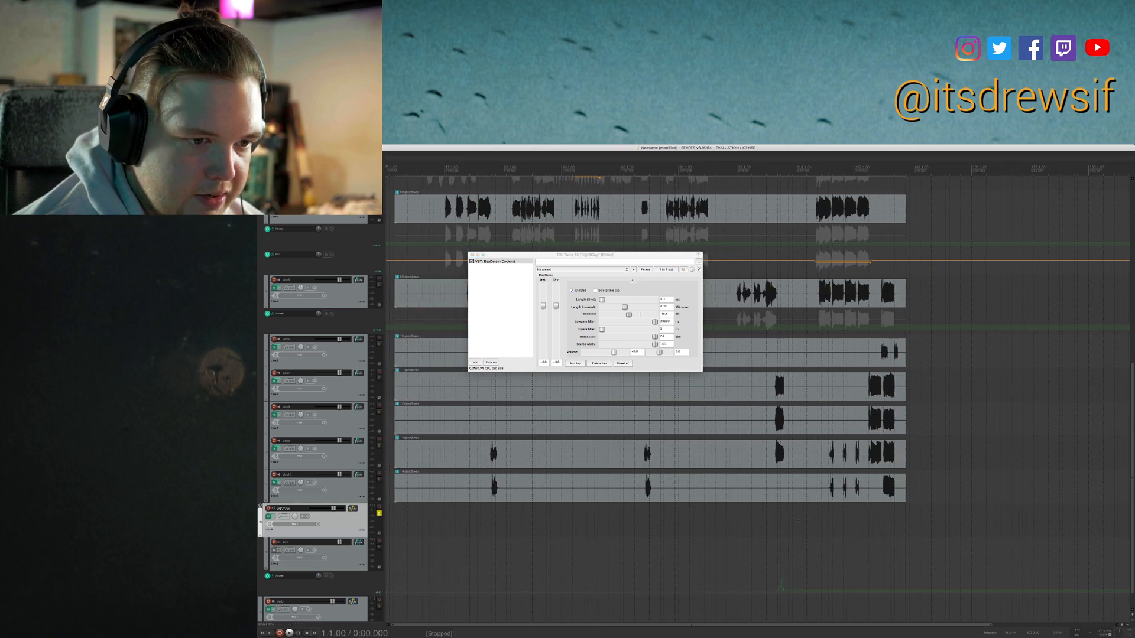
{"action": "left_click", "coordinate": [779, 520]}
{"action": "scroll", "coordinate": [779, 520], "scroll_direction": "up", "scroll_amount": 8}
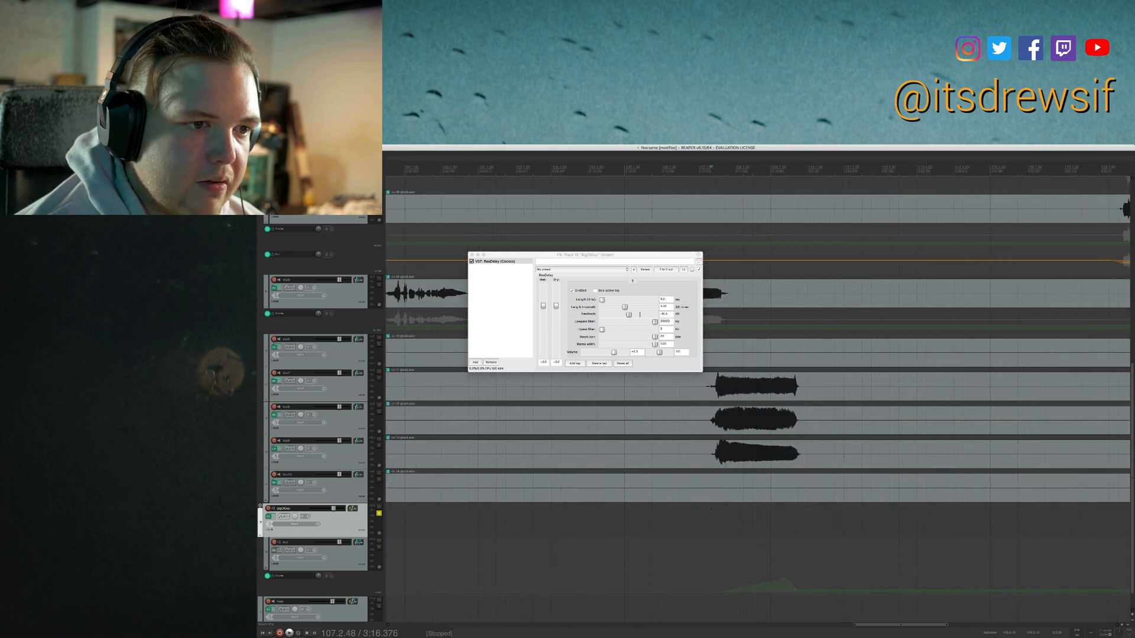
{"action": "scroll", "coordinate": [711, 508], "scroll_direction": "up", "scroll_amount": 3}
{"action": "key", "text": "space"}
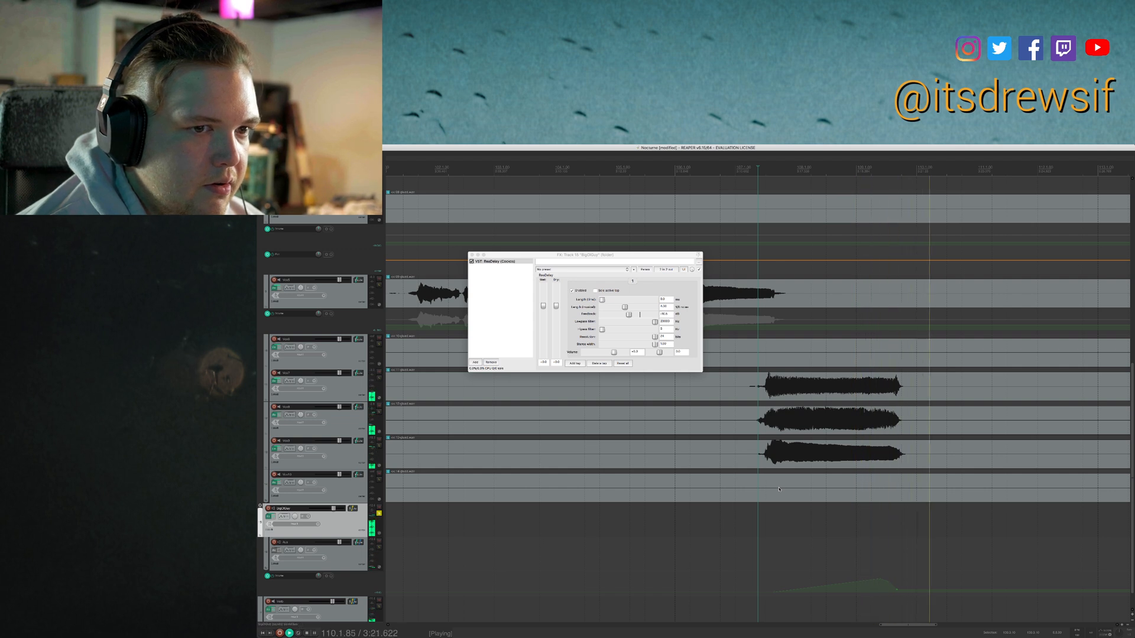
{"action": "scroll", "coordinate": [779, 489], "scroll_direction": "right", "scroll_amount": 3}
{"action": "scroll", "coordinate": [679, 392], "scroll_direction": "down", "scroll_amount": 3}
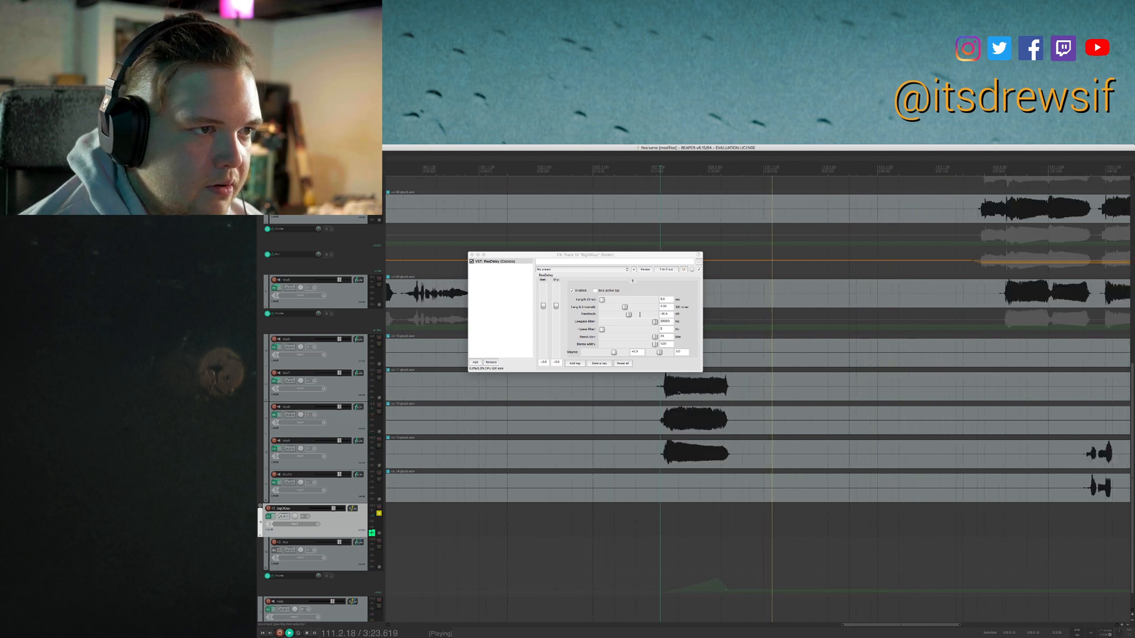
{"action": "key", "text": "space"}
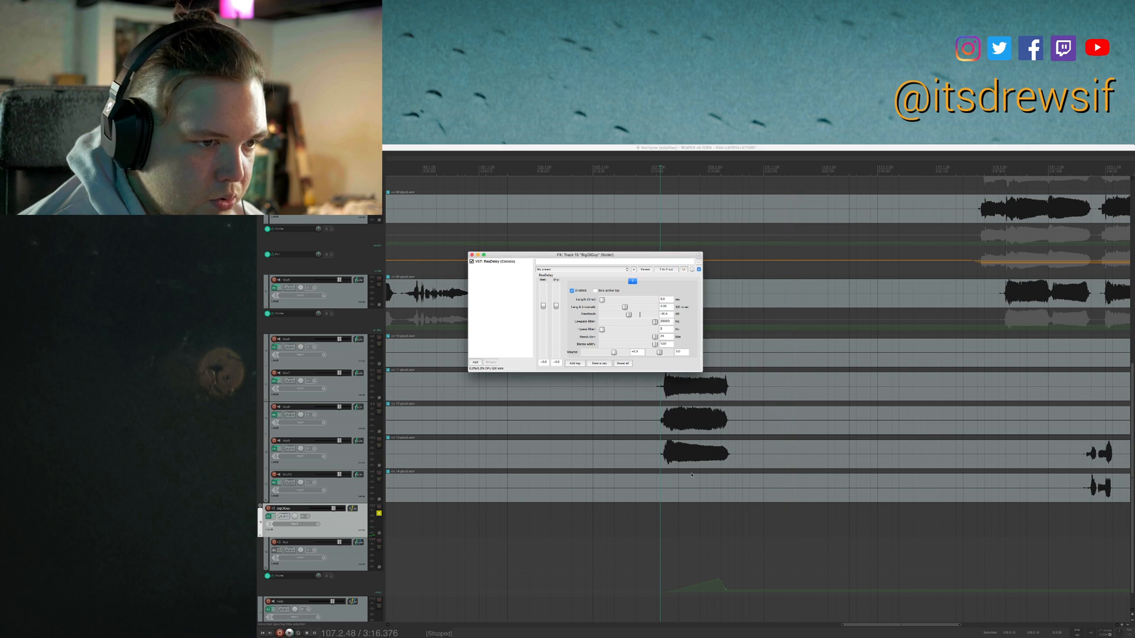
Lower the ReaDelay's lowpass filter in small amounts, replaying the held notes from about bar 107.1 after each change.
{"action": "left_click", "coordinate": [683, 467]}
{"action": "scroll", "coordinate": [709, 502], "scroll_direction": "up", "scroll_amount": 3}
{"action": "left_click", "coordinate": [719, 526]}
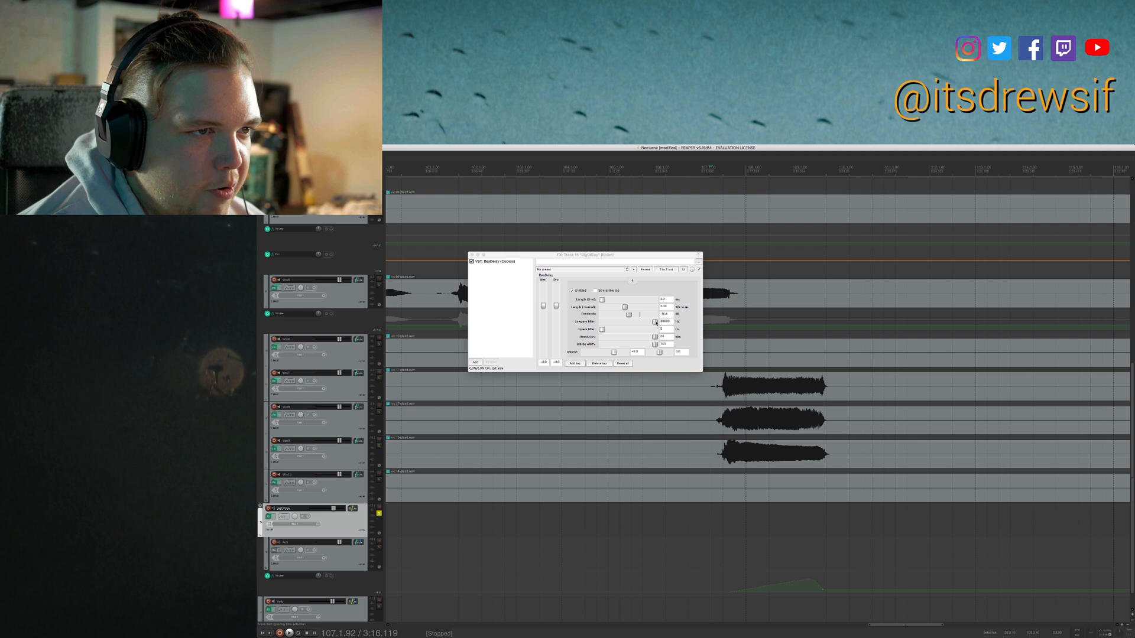
{"action": "left_click_drag", "start_coordinate": [656, 323], "coordinate": [653, 323]}
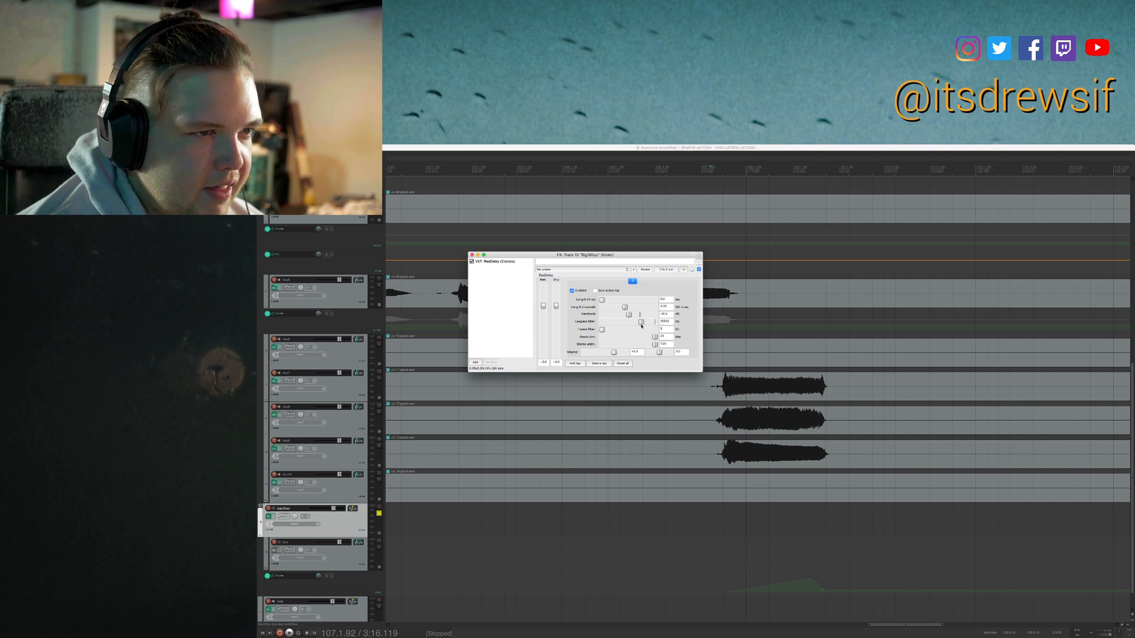
{"action": "left_click", "coordinate": [715, 491]}
{"action": "key", "text": "space"}
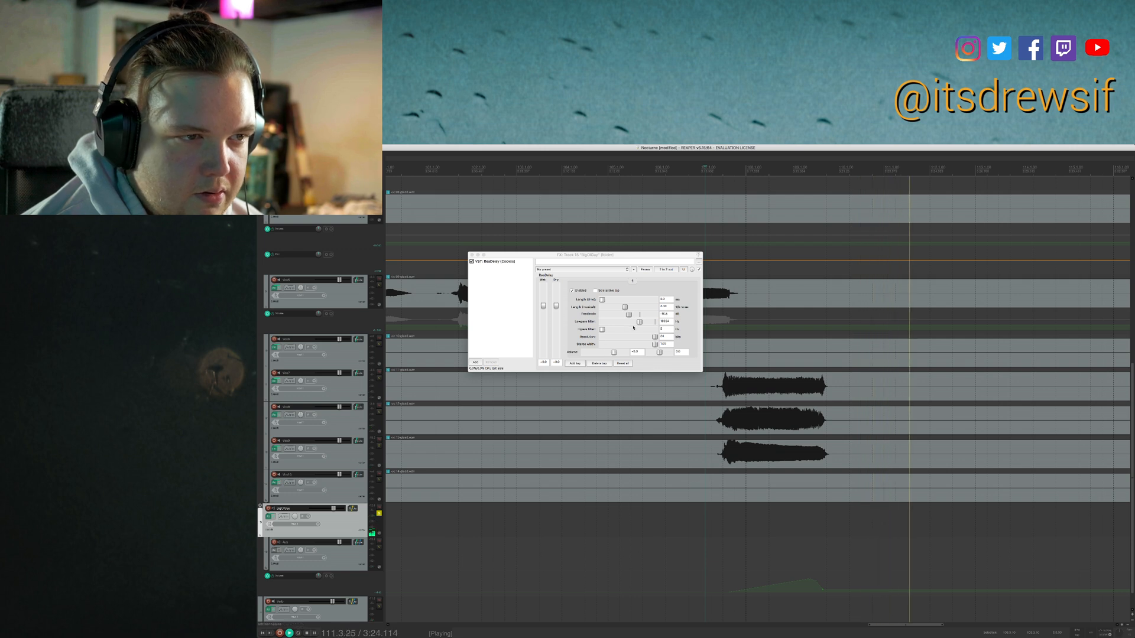
{"action": "key", "text": "space"}
{"action": "left_click_drag", "start_coordinate": [639, 322], "coordinate": [637, 324]}
{"action": "key", "text": "space"}
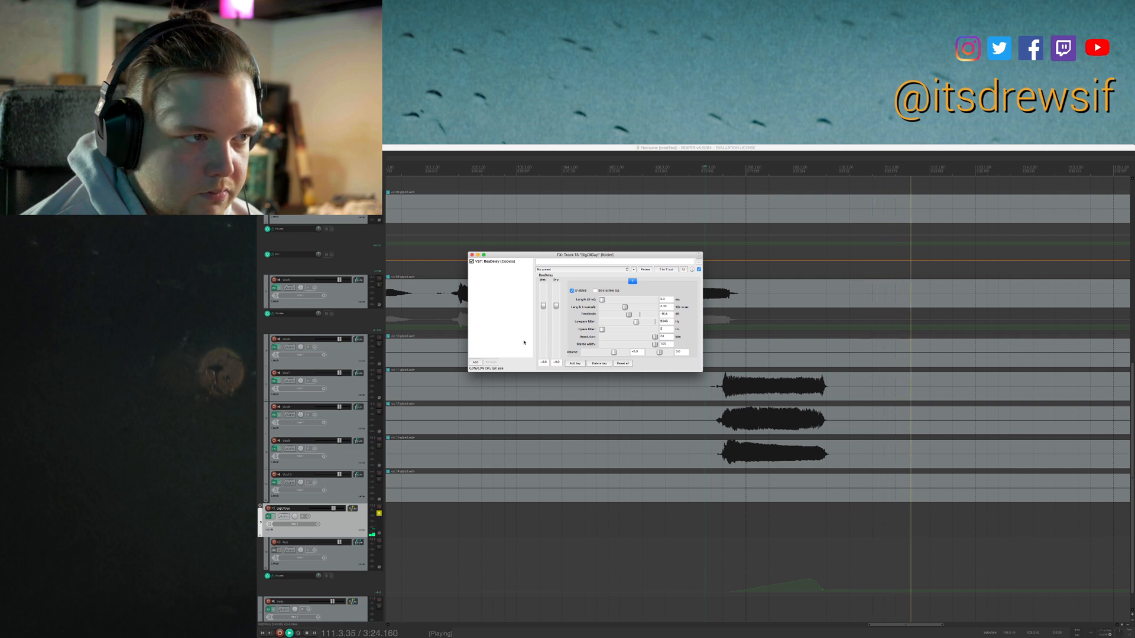
Add a VST ReaVerbate after the ReaDelay in the folder track's effects chain.
{"action": "right_click", "coordinate": [508, 312]}
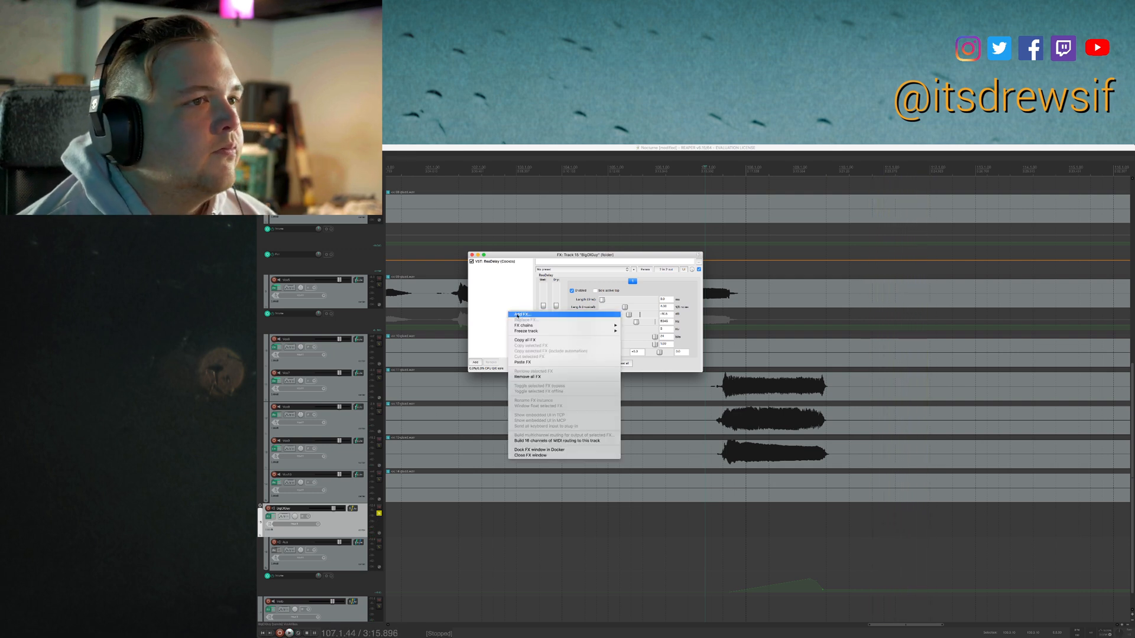
{"action": "left_click", "coordinate": [569, 348]}
{"action": "type", "text": "eav"}
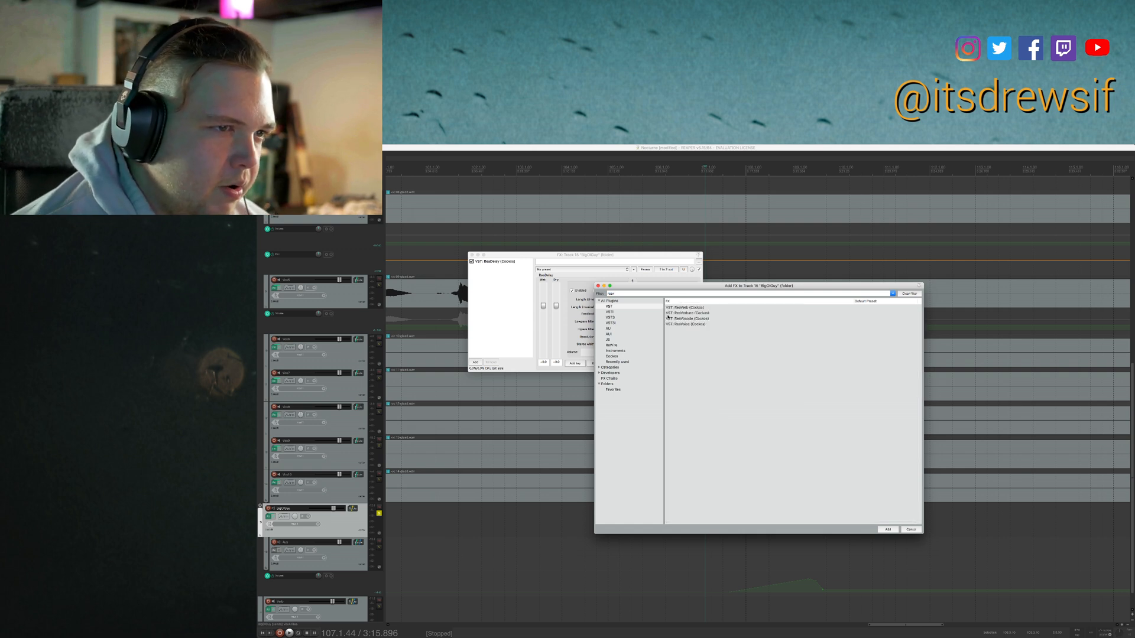
{"action": "double_click", "coordinate": [695, 314]}
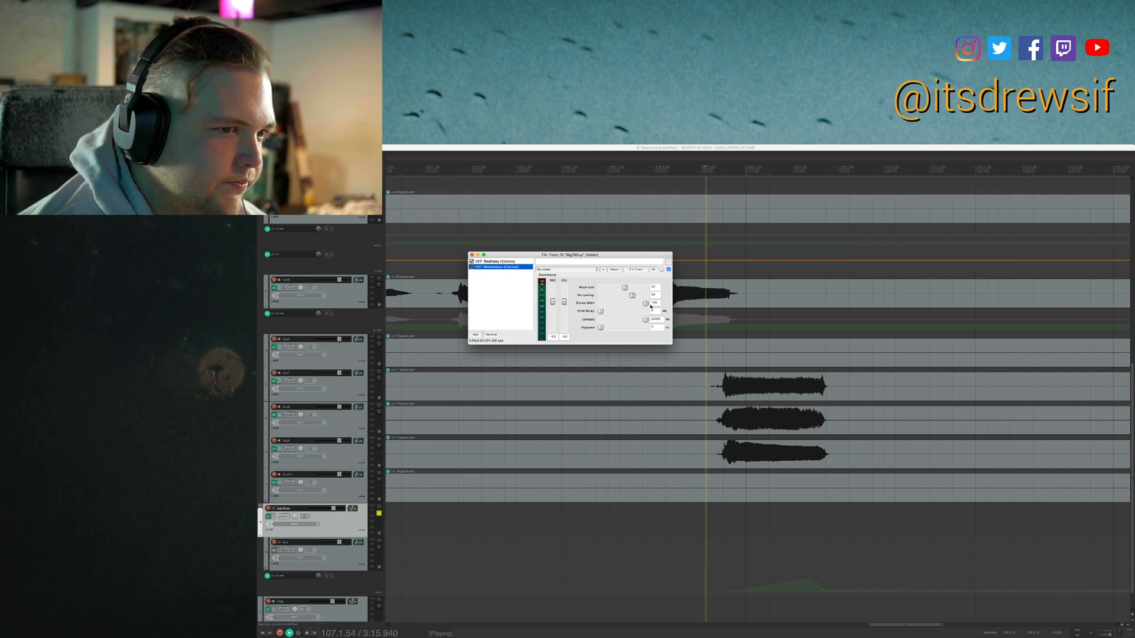
Increase the ReaVerbate's room size and dampening and reduce its lowpass while the held notes play.
{"action": "left_click_drag", "start_coordinate": [625, 287], "coordinate": [640, 288]}
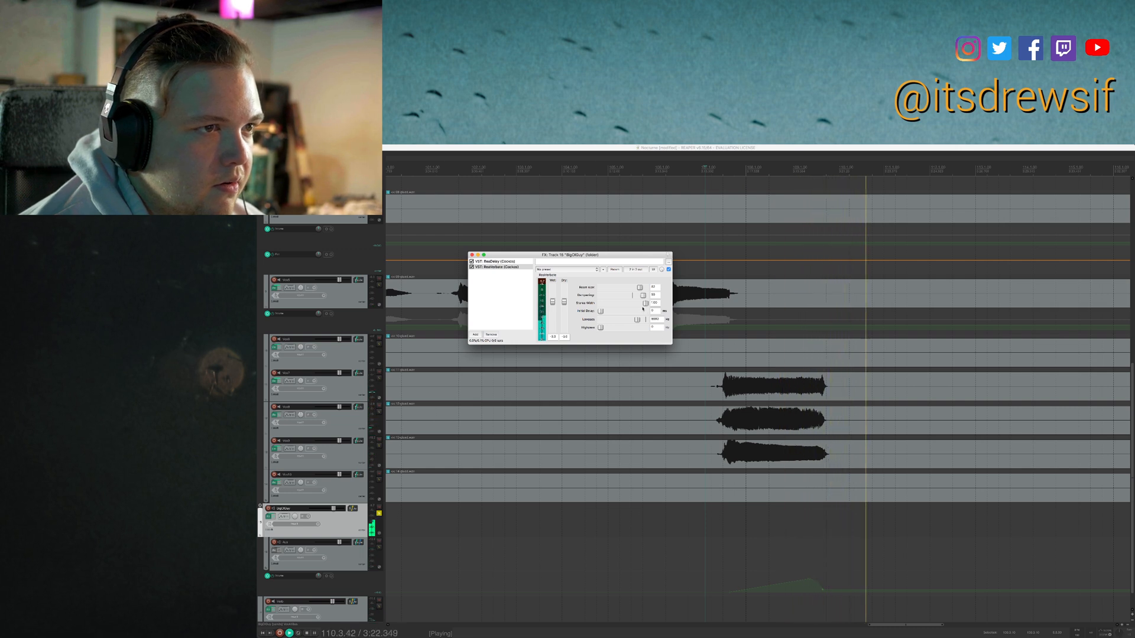
{"action": "left_click_drag", "start_coordinate": [636, 319], "coordinate": [632, 320]}
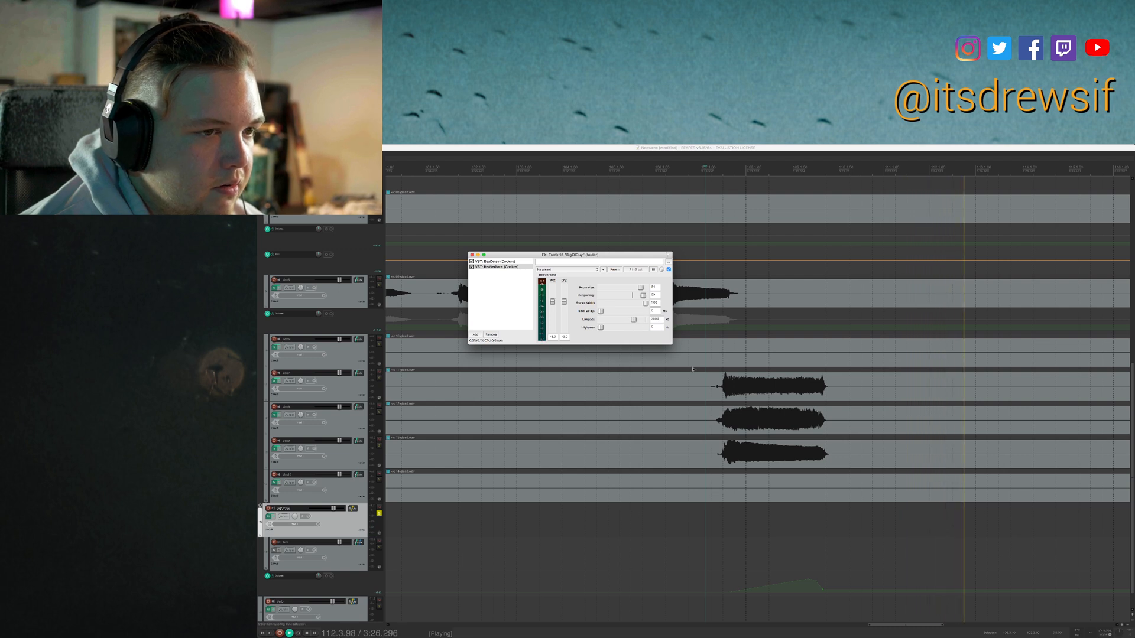
{"action": "left_click", "coordinate": [524, 313]}
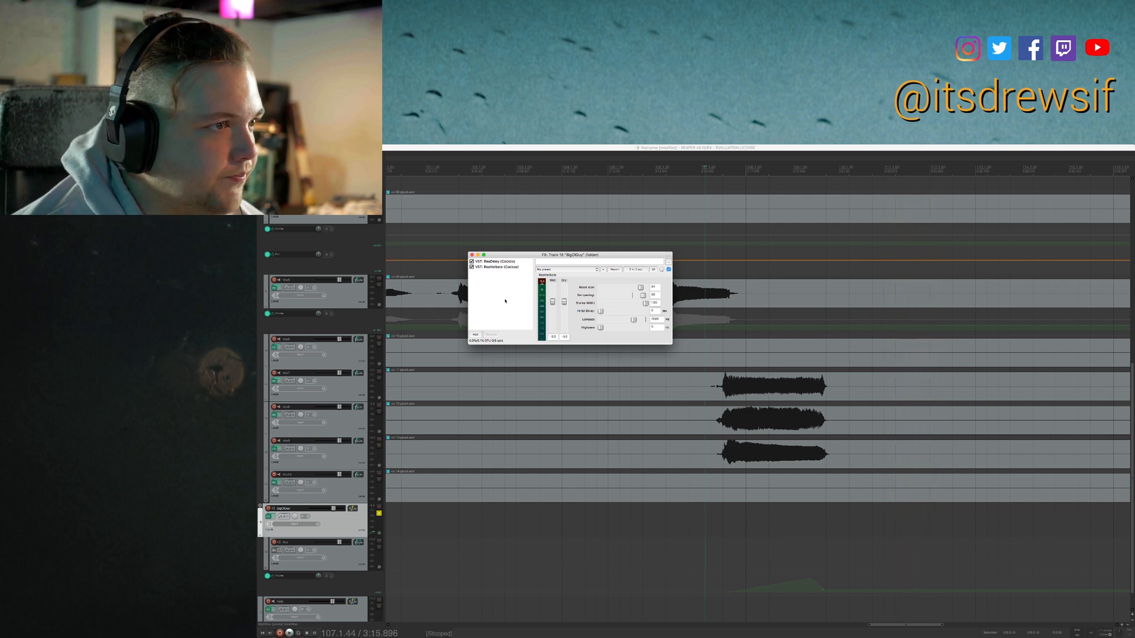
Add a second ReaDelay after the ReaVerbate and give it a shorter musical length than the first delay.
{"action": "right_click", "coordinate": [503, 301]}
{"action": "left_click", "coordinate": [506, 303]}
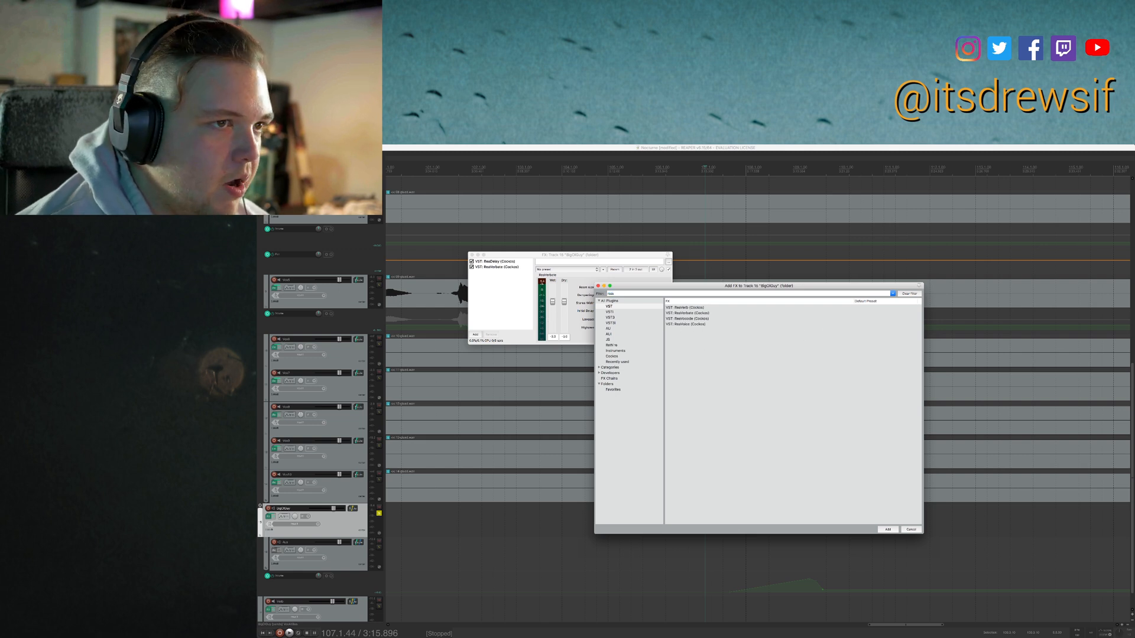
{"action": "double_click", "coordinate": [698, 307]}
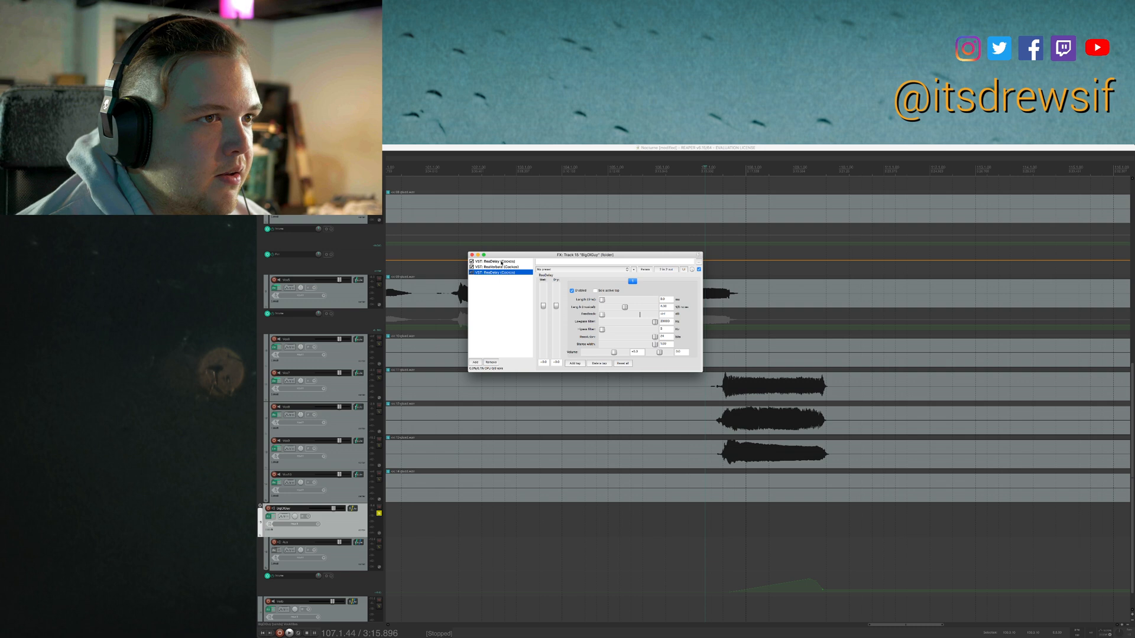
{"action": "left_click", "coordinate": [502, 262]}
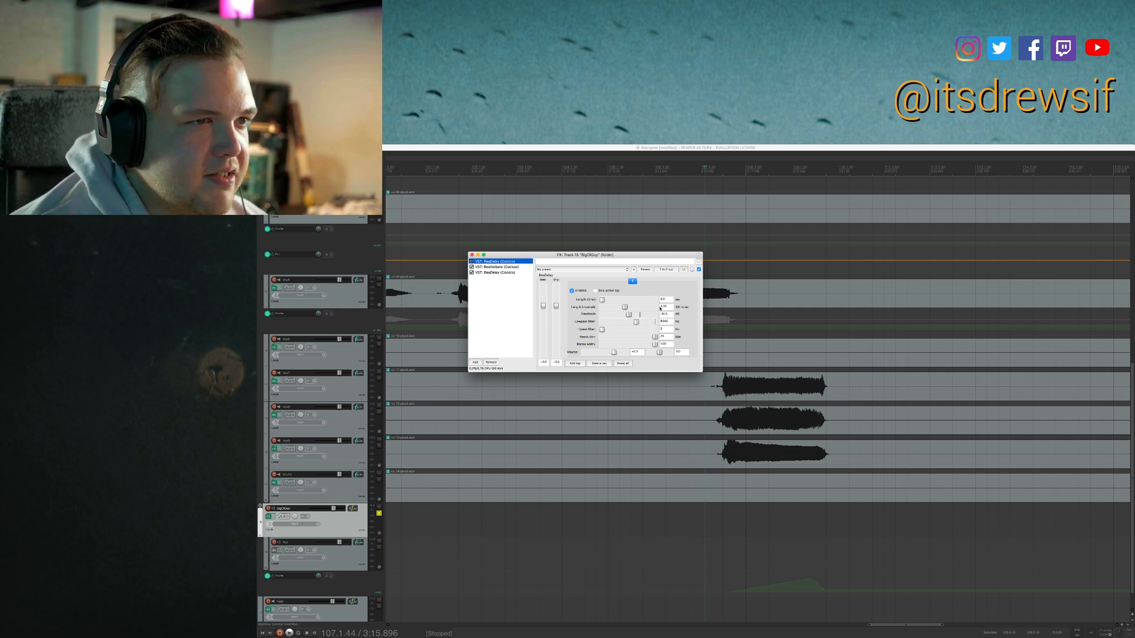
{"action": "left_click", "coordinate": [512, 273]}
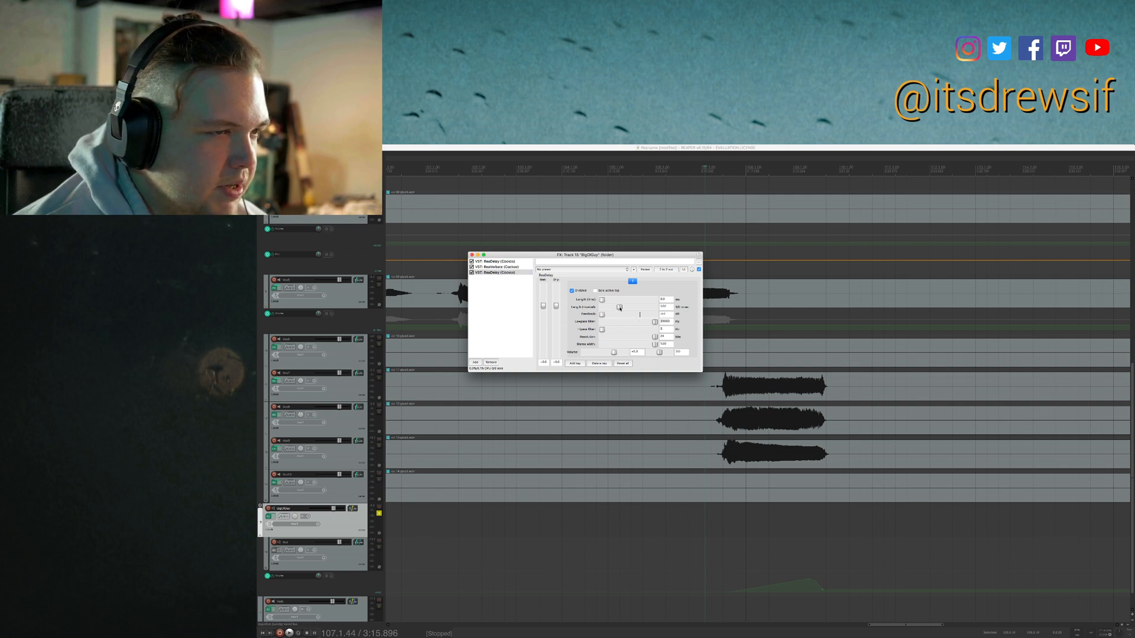
Lower the second ReaDelay's lowpass filter and raise its feedback while replaying the held notes from about bar 107.1.
{"action": "key", "text": "space"}
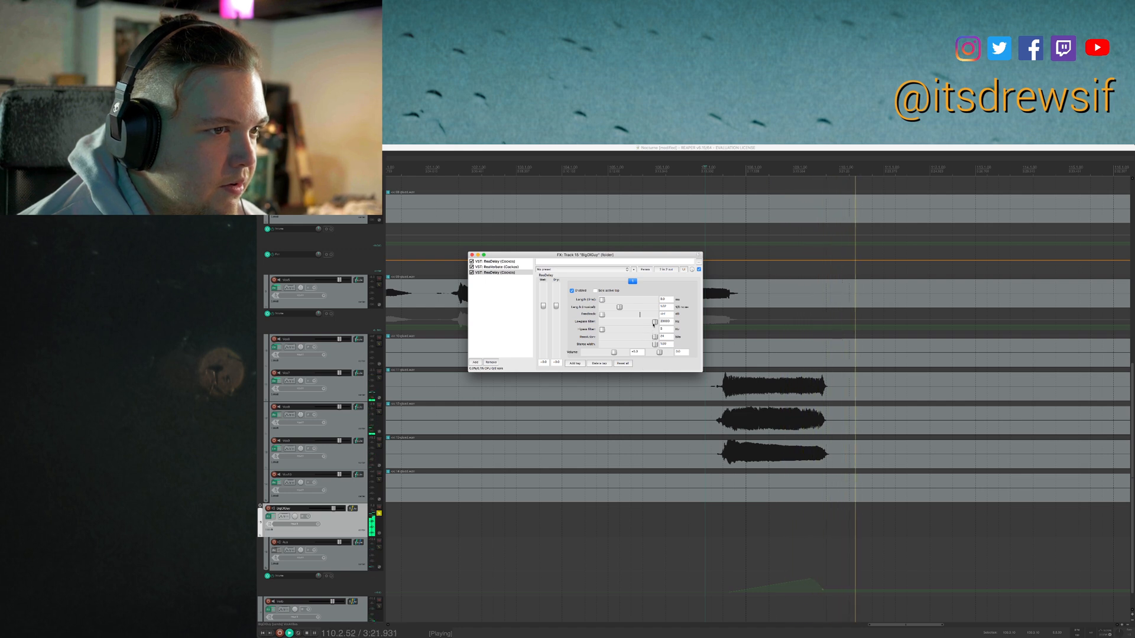
{"action": "left_click_drag", "start_coordinate": [654, 322], "coordinate": [641, 324]}
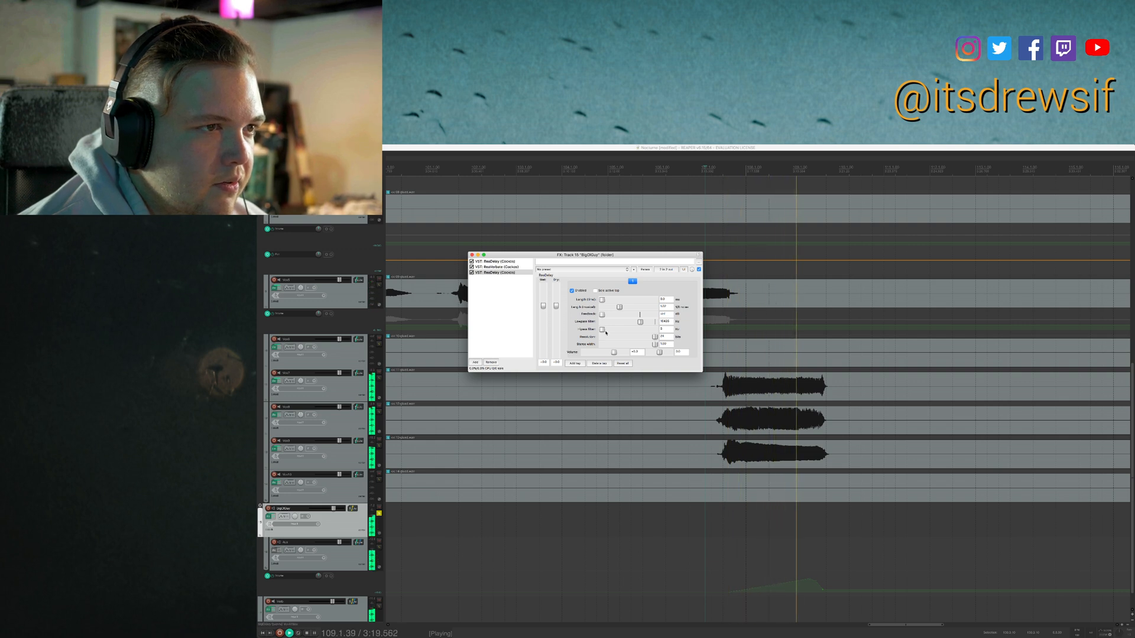
{"action": "key", "text": "space"}
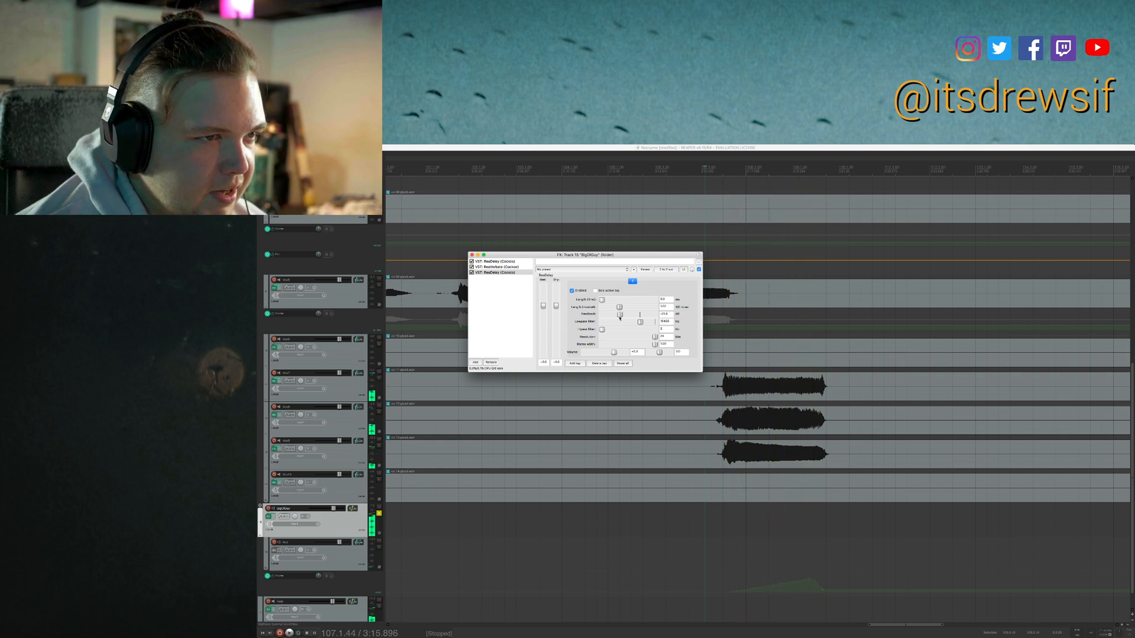
{"action": "key", "text": "space"}
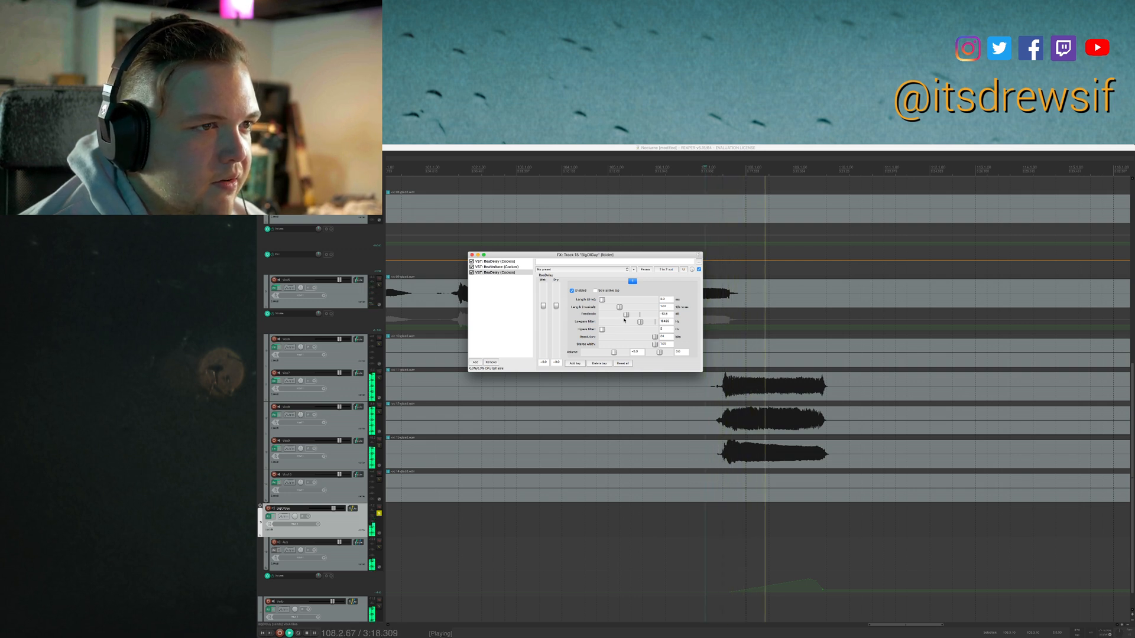
{"action": "left_click_drag", "start_coordinate": [628, 318], "coordinate": [630, 318]}
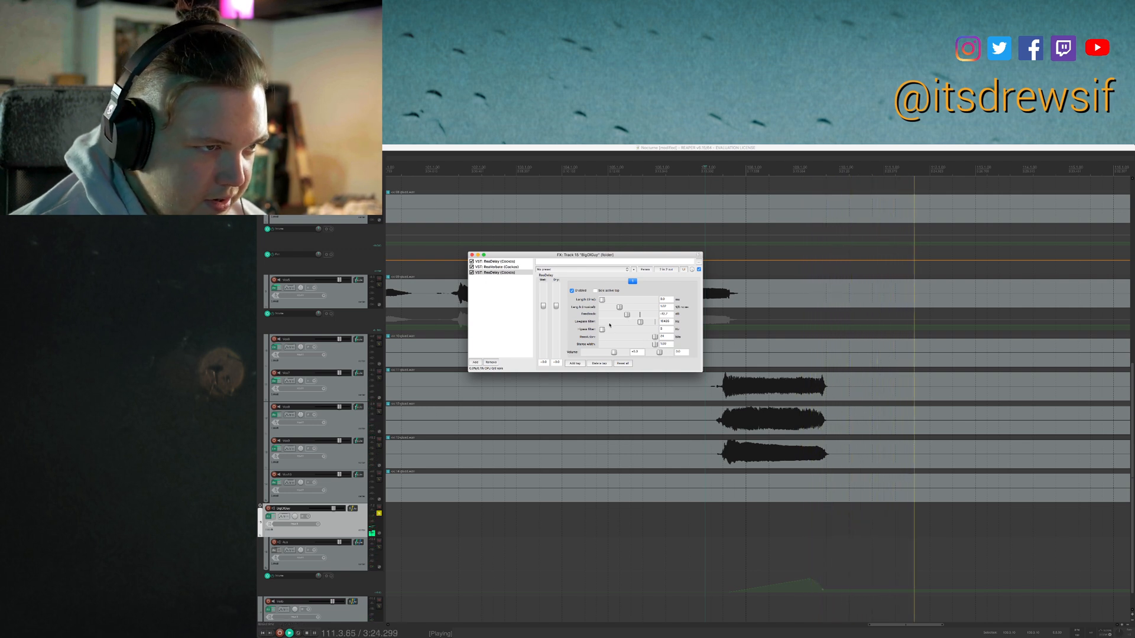
Narrow the second ReaDelay's tone by reducing its lowpass further and raising its highpass filter.
{"action": "left_click_drag", "start_coordinate": [639, 322], "coordinate": [606, 330]}
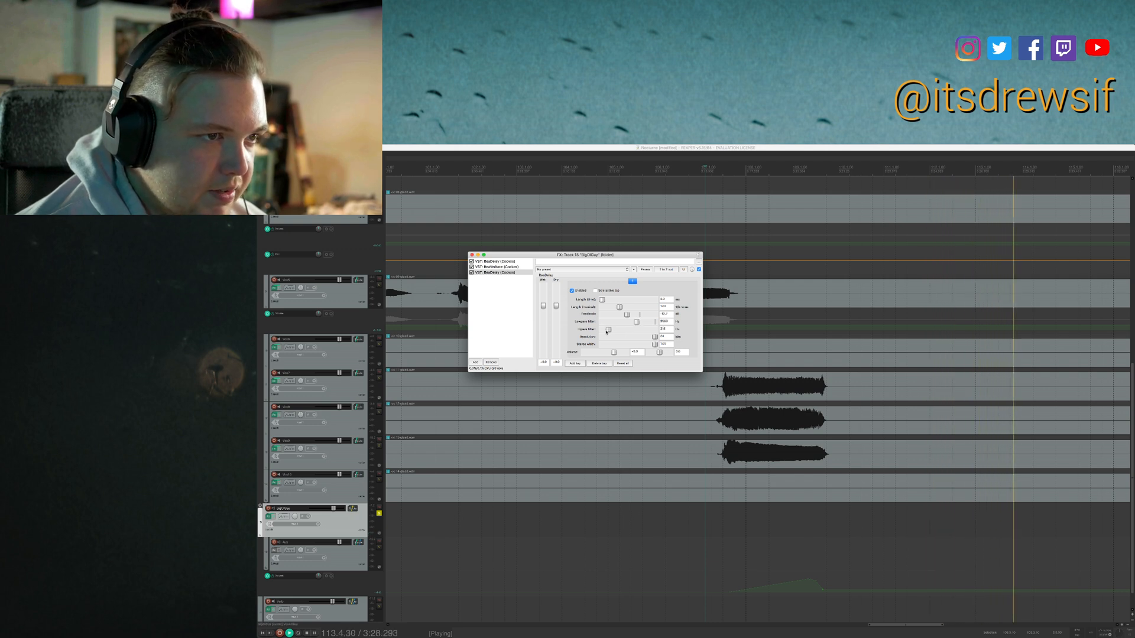
{"action": "key", "text": "space"}
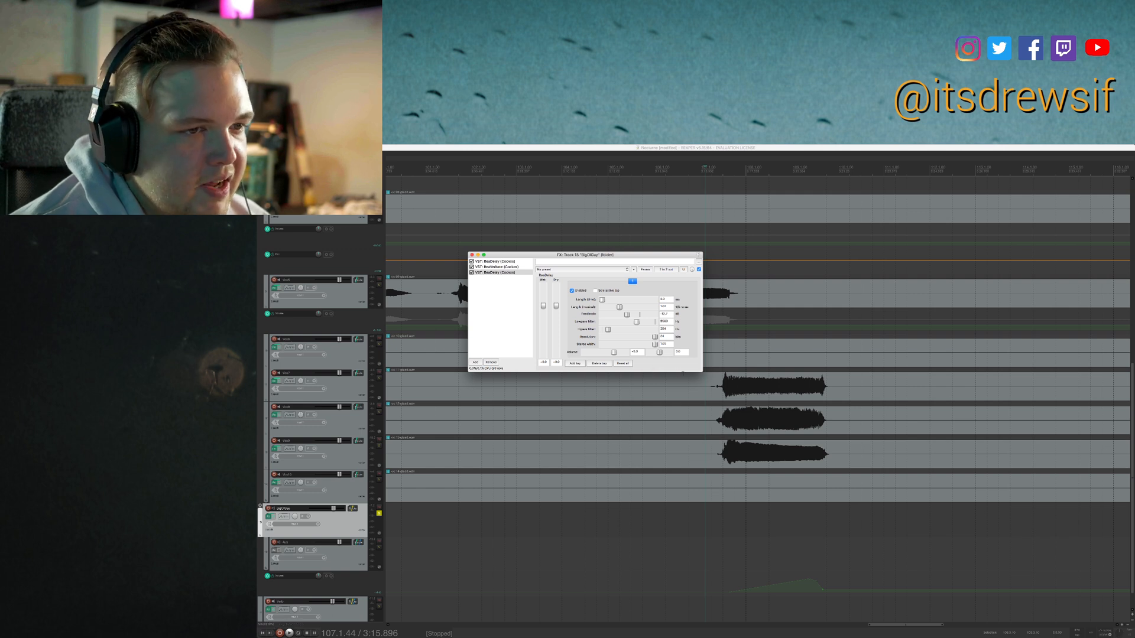
Replay the held notes and add a second ReaVerbate after the second ReaDelay on the effect folder track.
{"action": "key", "text": "space"}
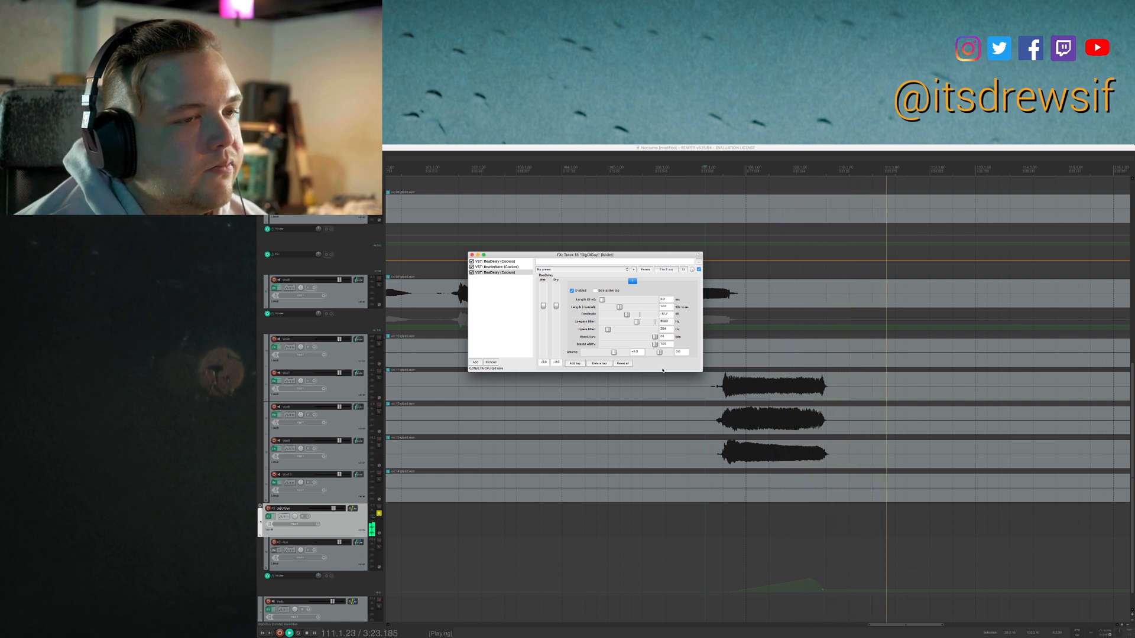
{"action": "key", "text": "space"}
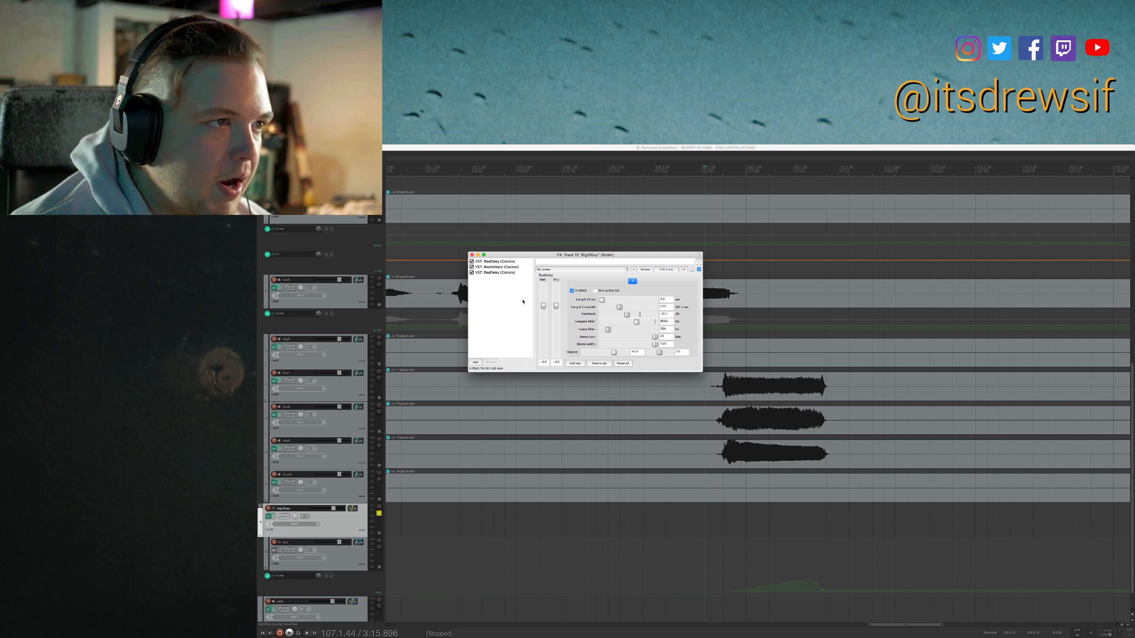
{"action": "right_click", "coordinate": [523, 302]}
{"action": "left_click", "coordinate": [535, 306]}
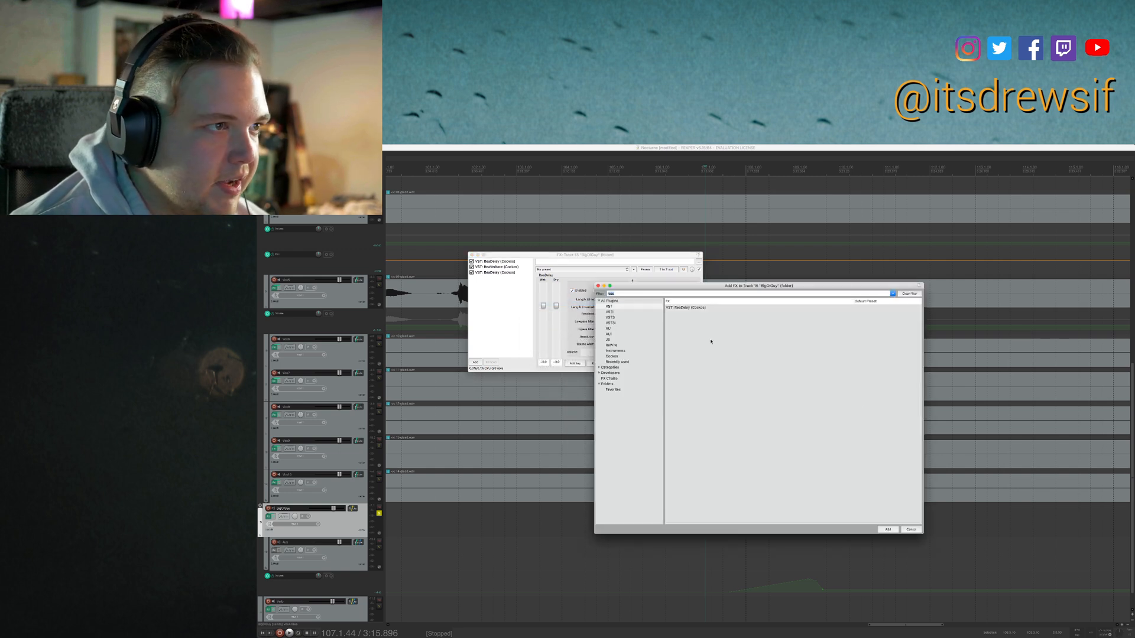
{"action": "key", "text": "BackSpace"}
{"action": "type", "text": "v"}
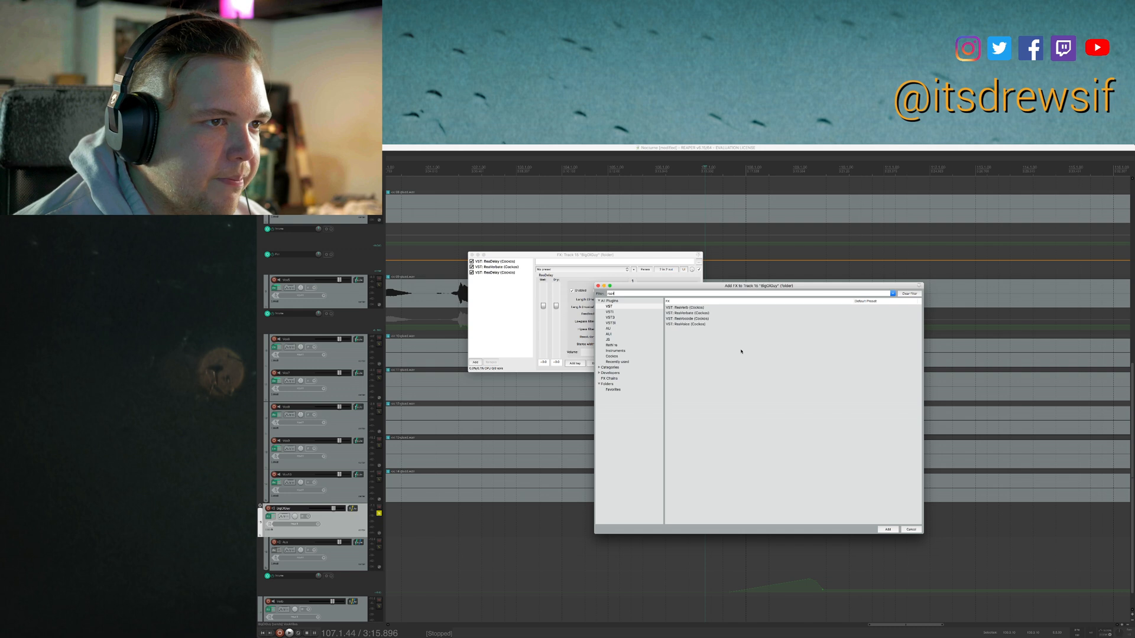
{"action": "double_click", "coordinate": [688, 313]}
Raise the second ReaVerbate's room size and dampening to near maximum while the held notes play.
{"action": "key", "text": "space"}
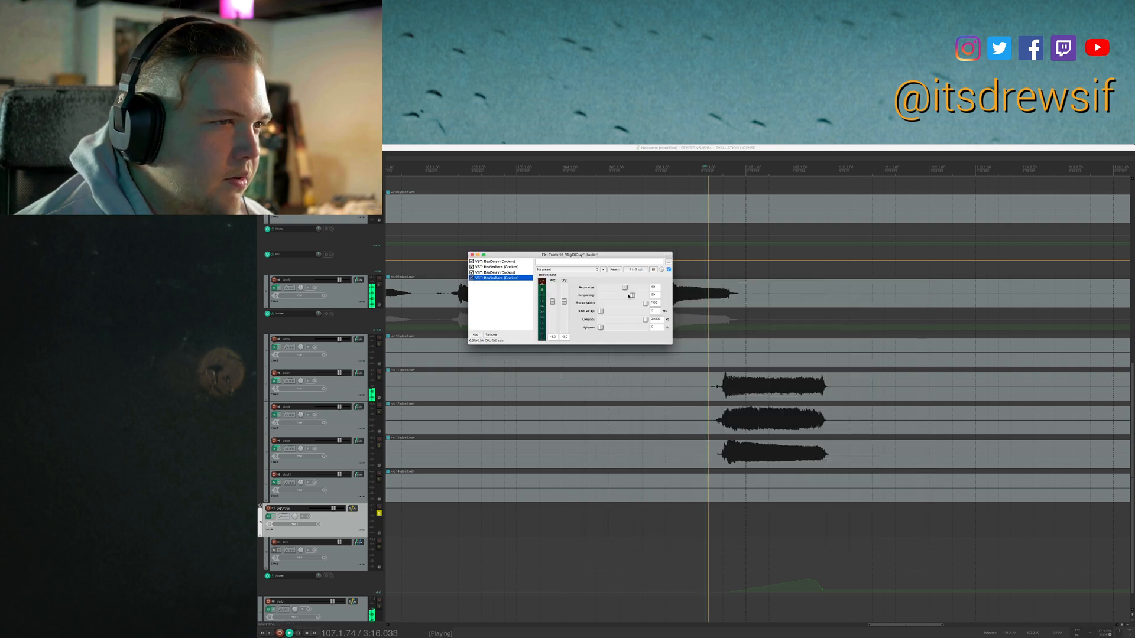
{"action": "left_click_drag", "start_coordinate": [625, 288], "coordinate": [643, 288]}
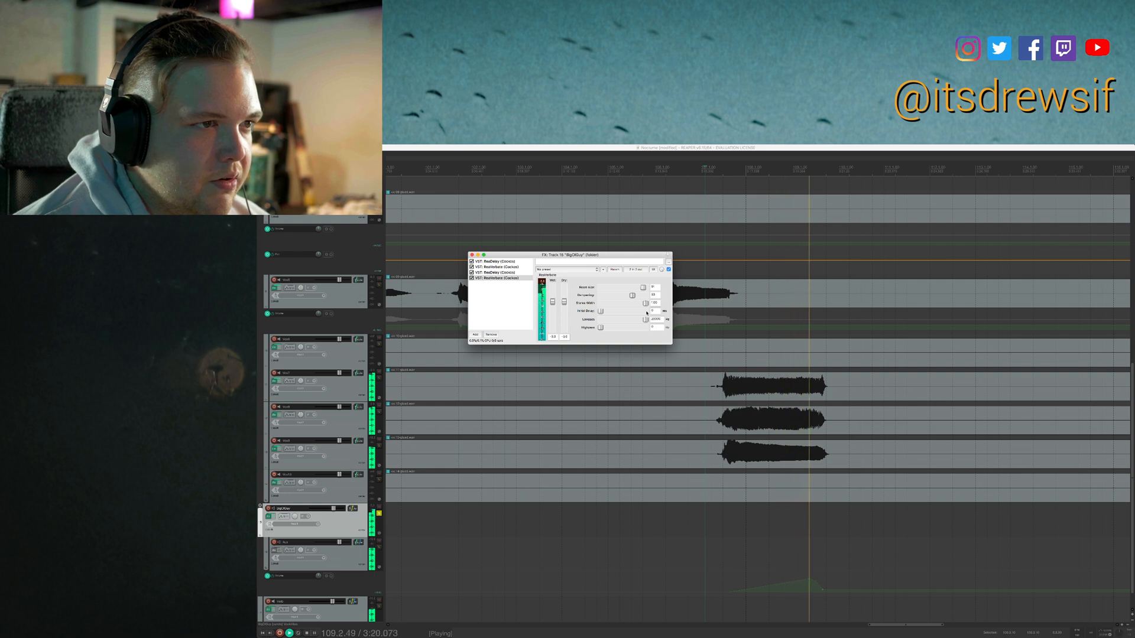
{"action": "left_click_drag", "start_coordinate": [633, 295], "coordinate": [645, 295]}
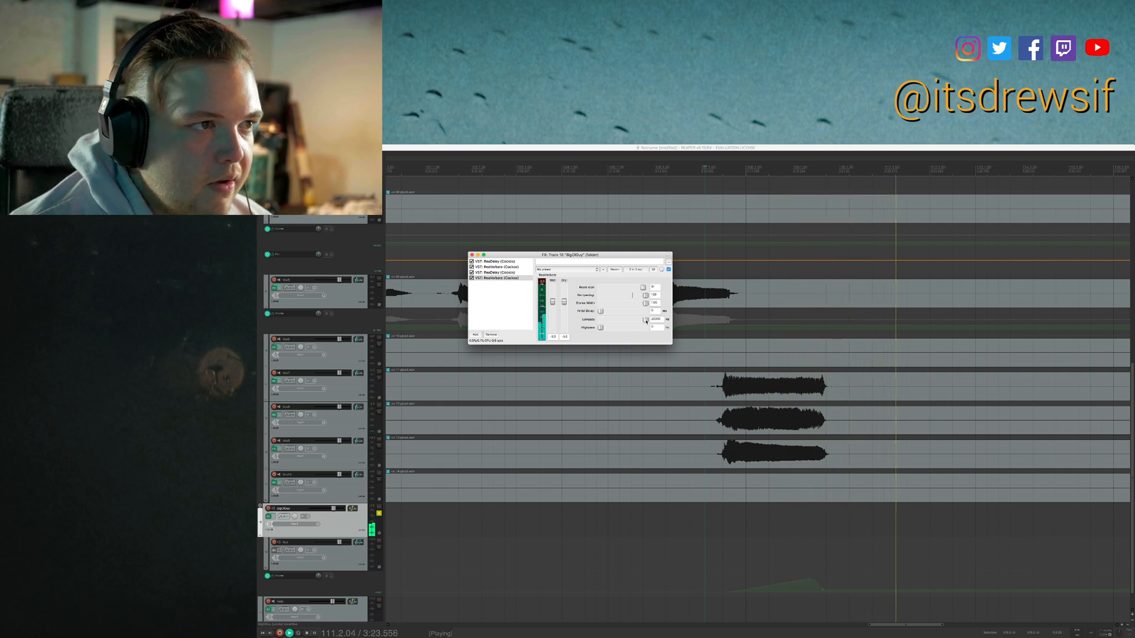
{"action": "key", "text": "space"}
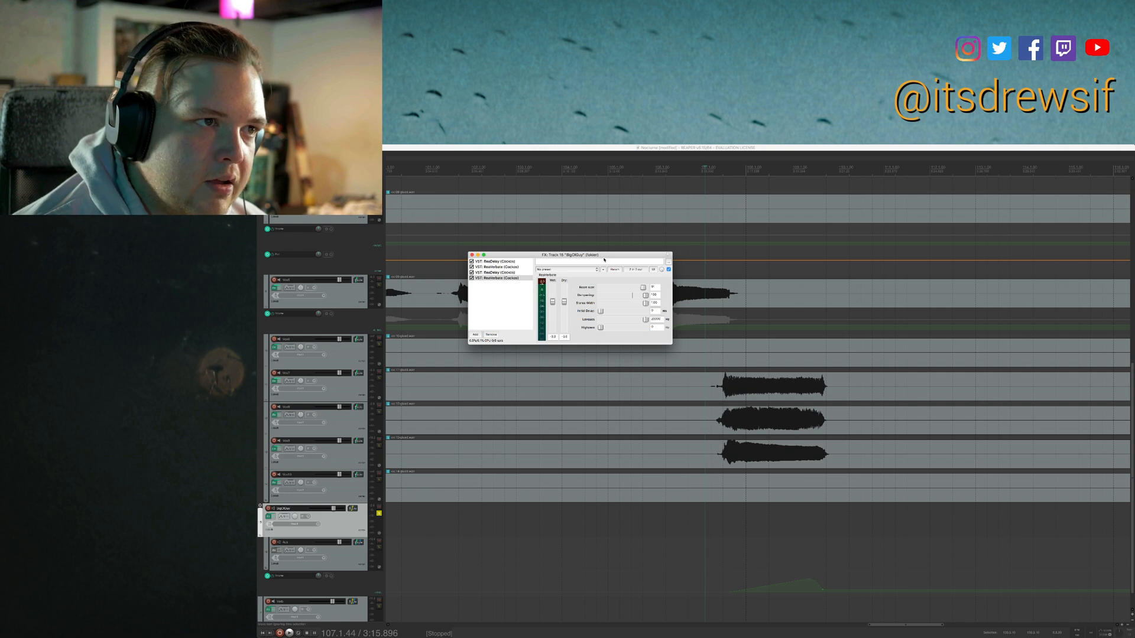
Lower the second ReaVerbate's lowpass filter and replay the held notes through the effect chain.
{"action": "left_click_drag", "start_coordinate": [604, 258], "coordinate": [693, 257]}
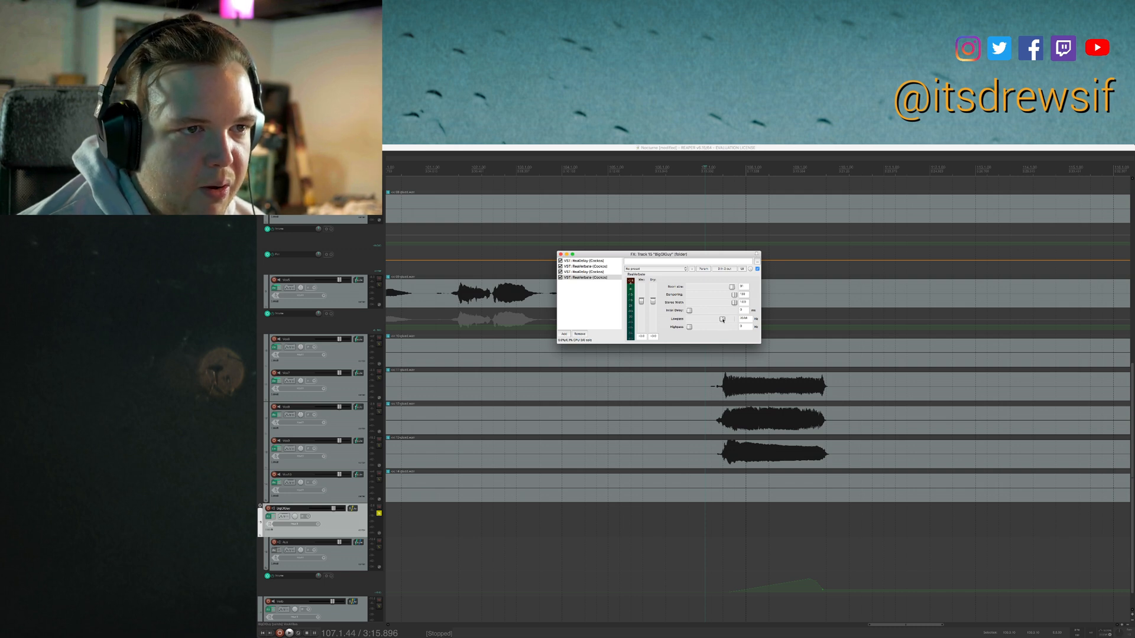
{"action": "key", "text": "space"}
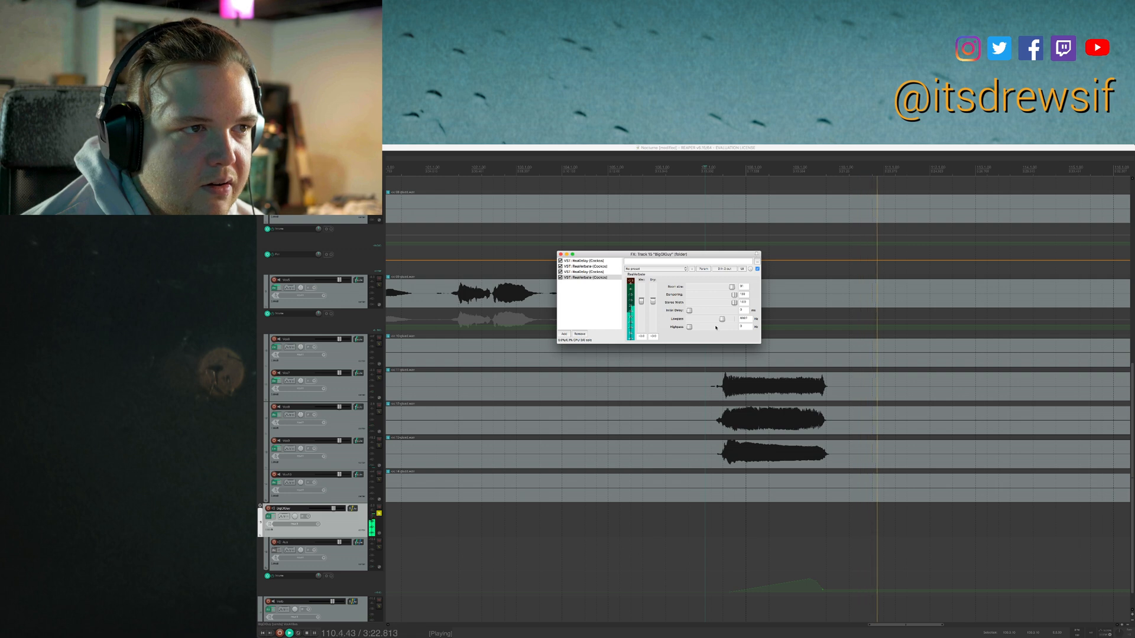
{"action": "left_click", "coordinate": [589, 278]}
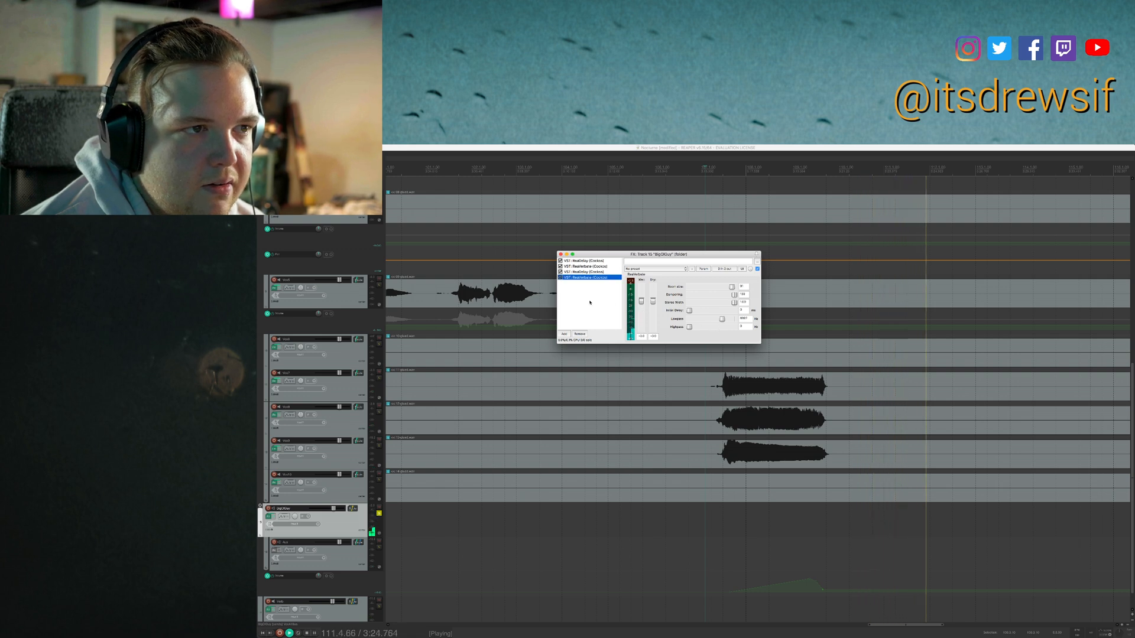
{"action": "key", "text": "space"}
Raise the second ReaDelay's feedback slightly while listening to the held notes and their tail.
{"action": "left_click", "coordinate": [588, 272]}
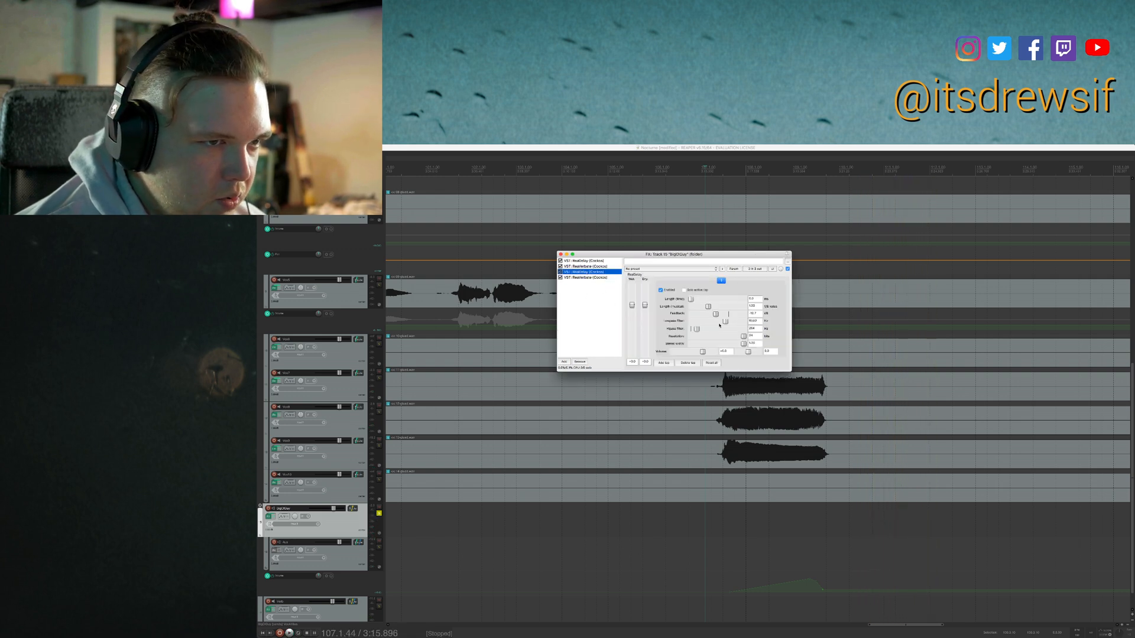
{"action": "key", "text": "space"}
{"action": "left_click_drag", "start_coordinate": [716, 313], "coordinate": [720, 313]}
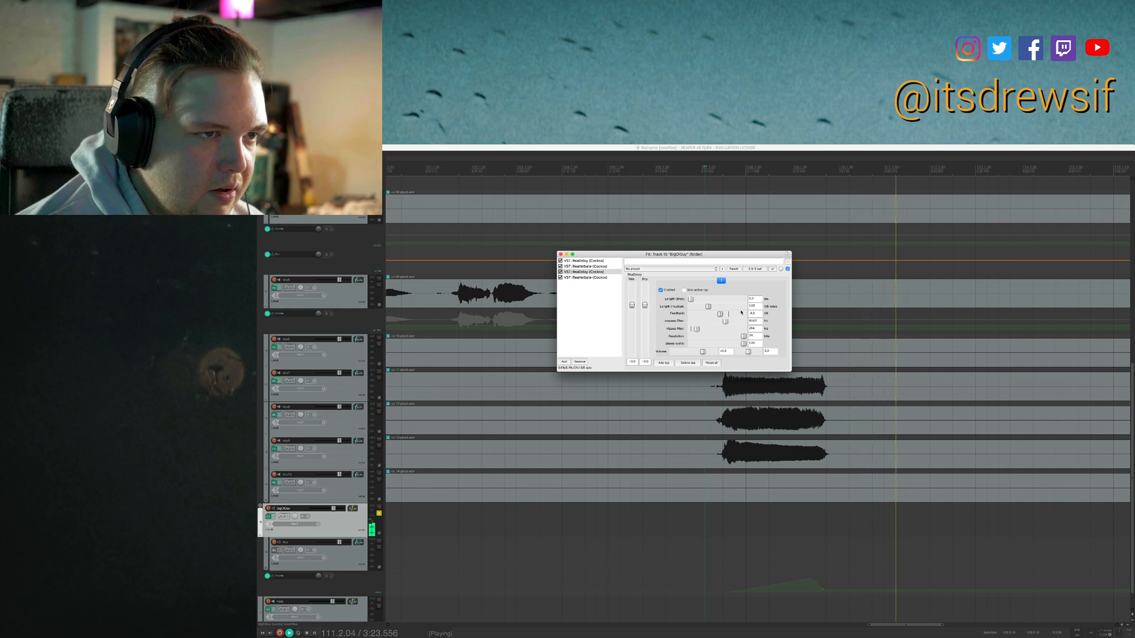
{"action": "key", "text": "space"}
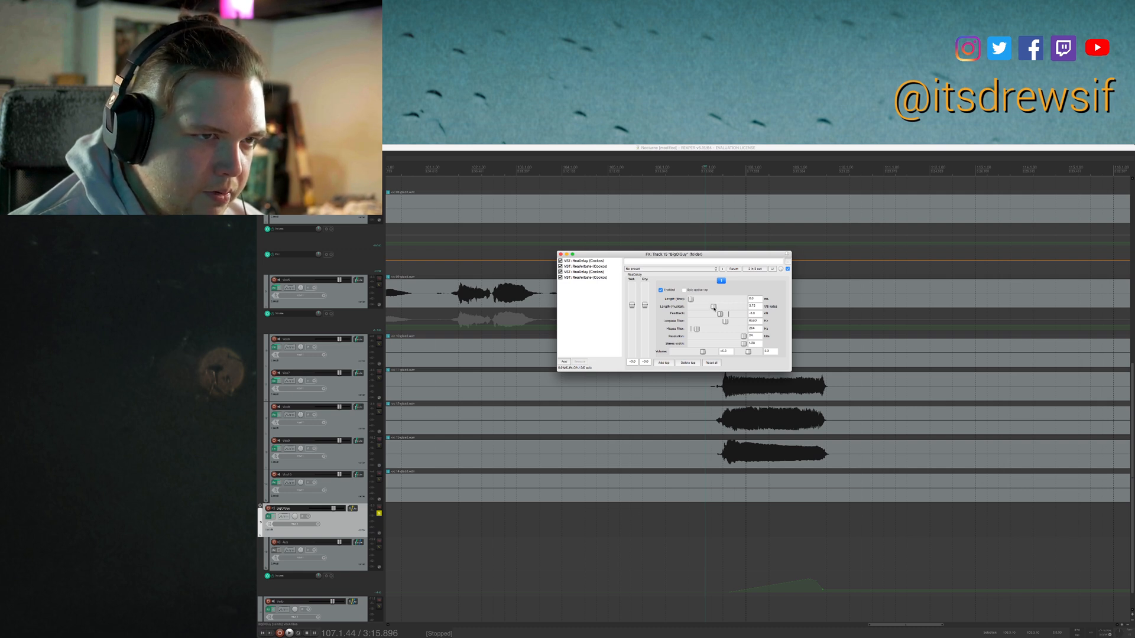
Check the first ReaDelay's musical length, give the second ReaDelay a longer one, and replay the held notes.
{"action": "left_click", "coordinate": [588, 261]}
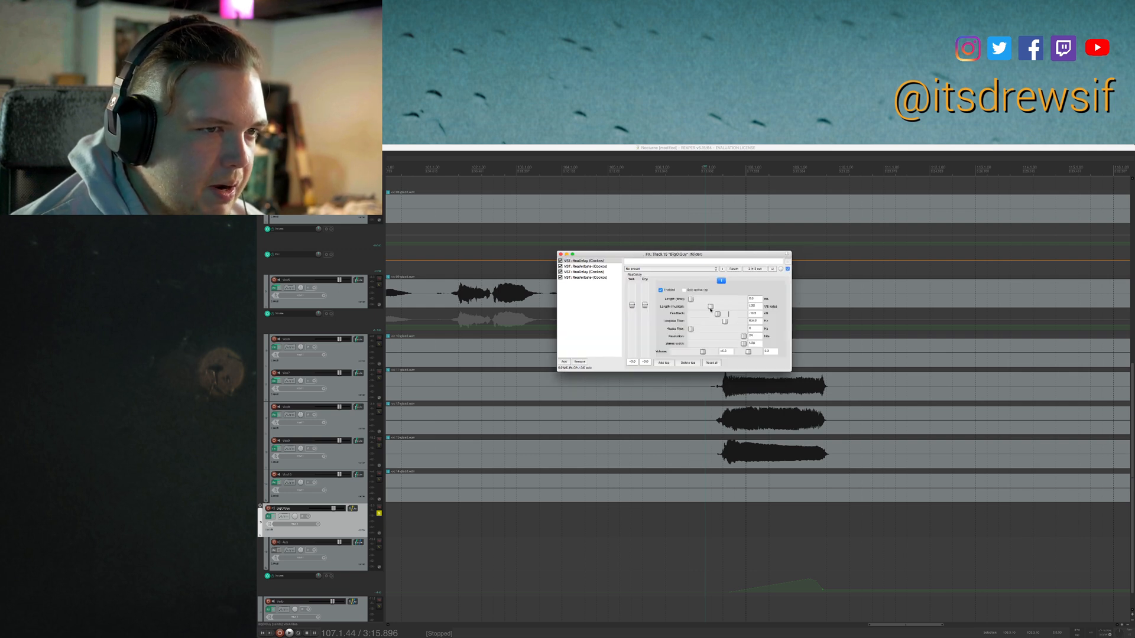
{"action": "left_click", "coordinate": [589, 266]}
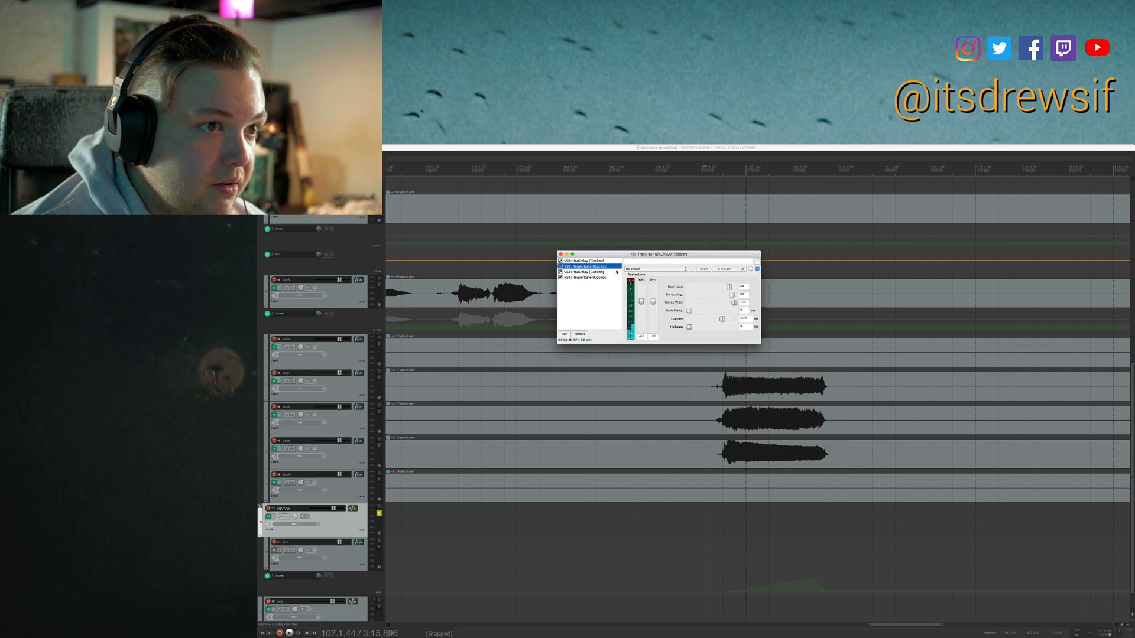
{"action": "left_click", "coordinate": [590, 271]}
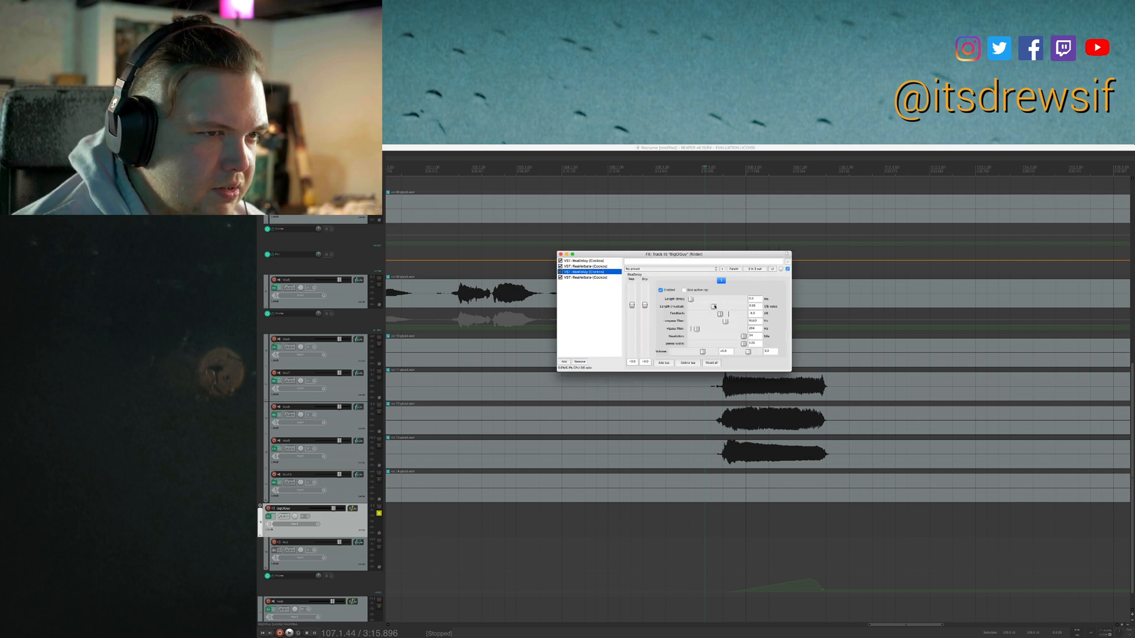
{"action": "left_click", "coordinate": [616, 307]}
{"action": "key", "text": "space"}
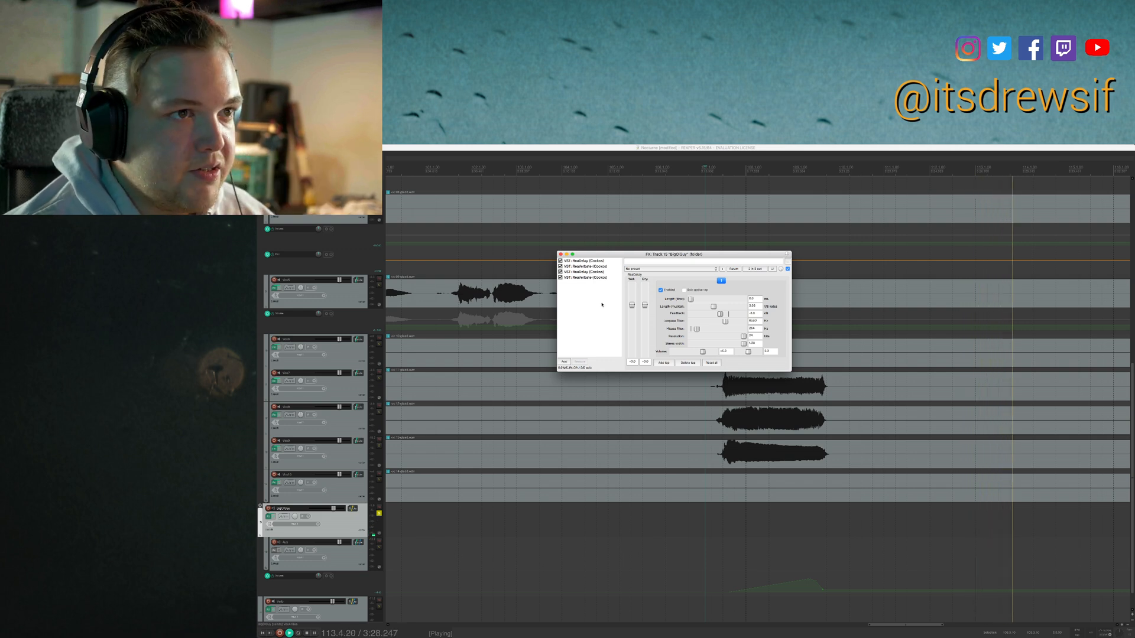
{"action": "key", "text": "space"}
Add a ReaEQ at the end of the effect chain and set its first band to High Pass.
{"action": "right_click", "coordinate": [593, 308]}
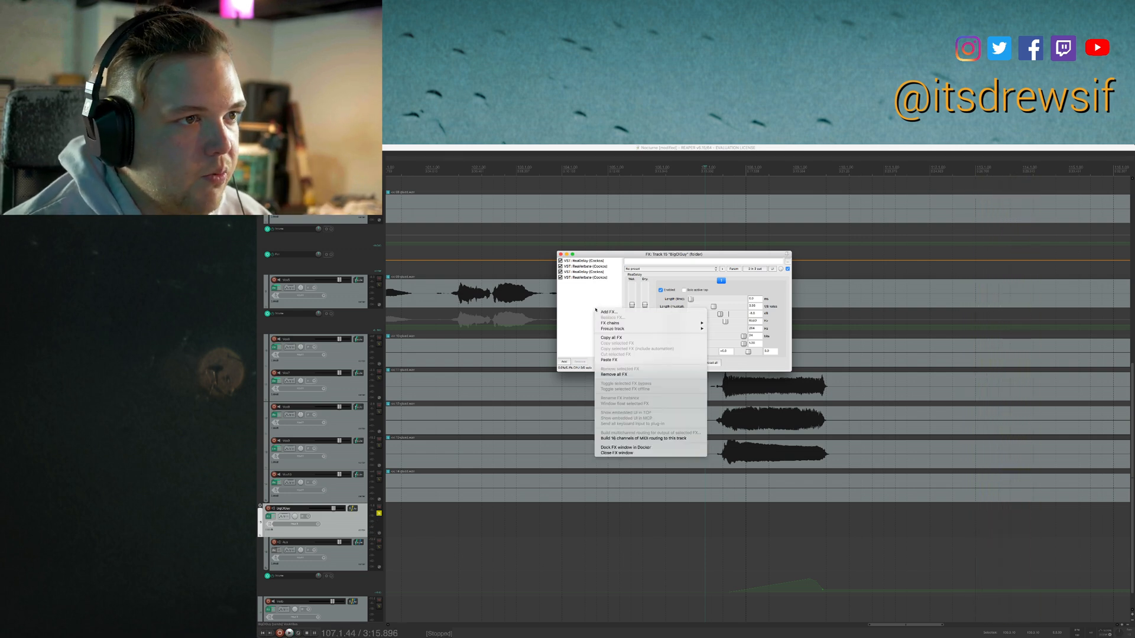
{"action": "left_click", "coordinate": [621, 313]}
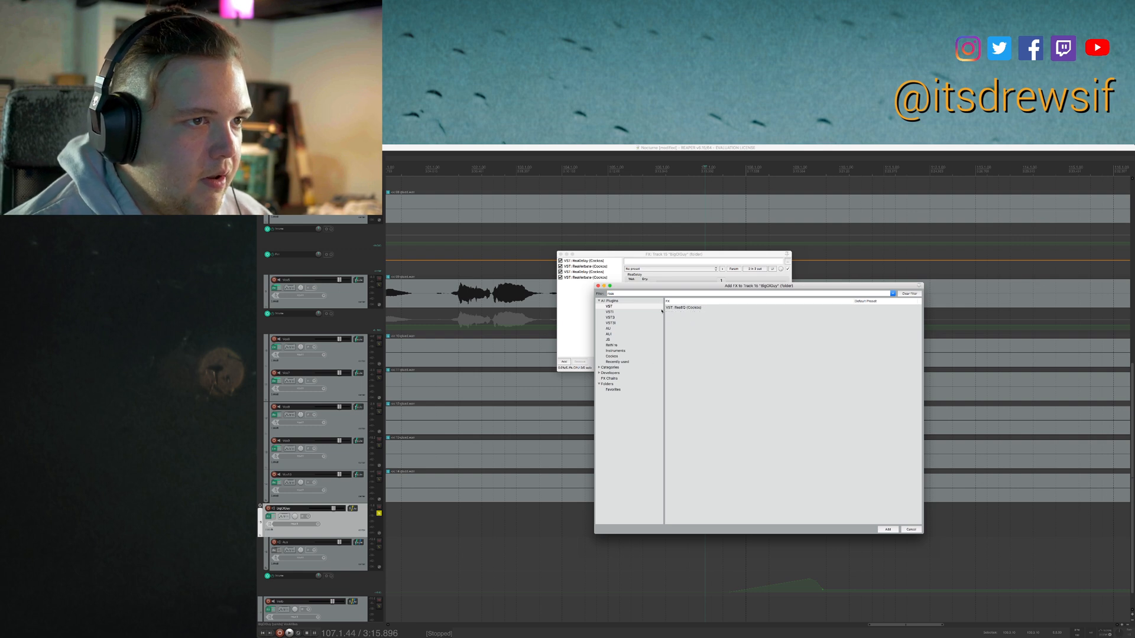
{"action": "double_click", "coordinate": [684, 308]}
{"action": "left_click", "coordinate": [692, 331]}
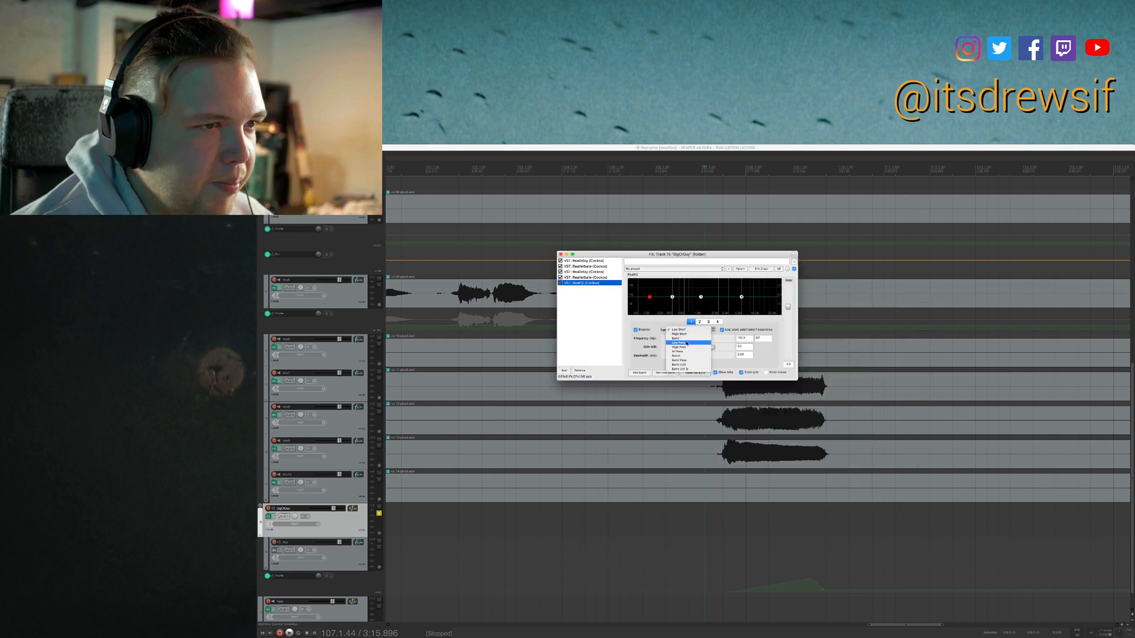
{"action": "left_click", "coordinate": [690, 343]}
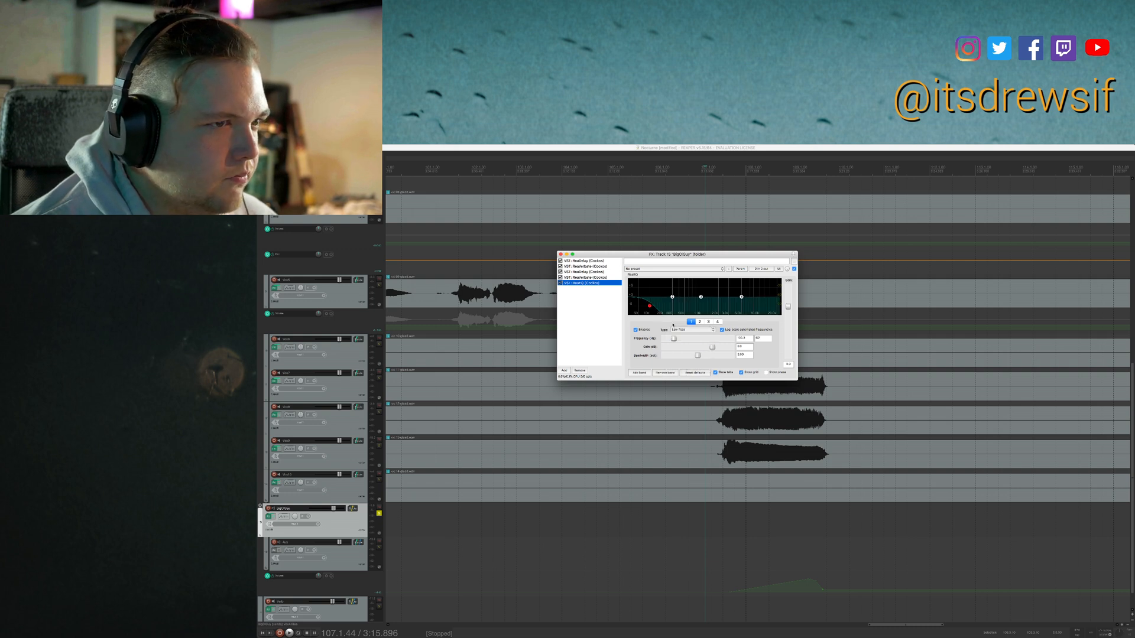
{"action": "left_click", "coordinate": [649, 305]}
{"action": "left_click", "coordinate": [686, 330]}
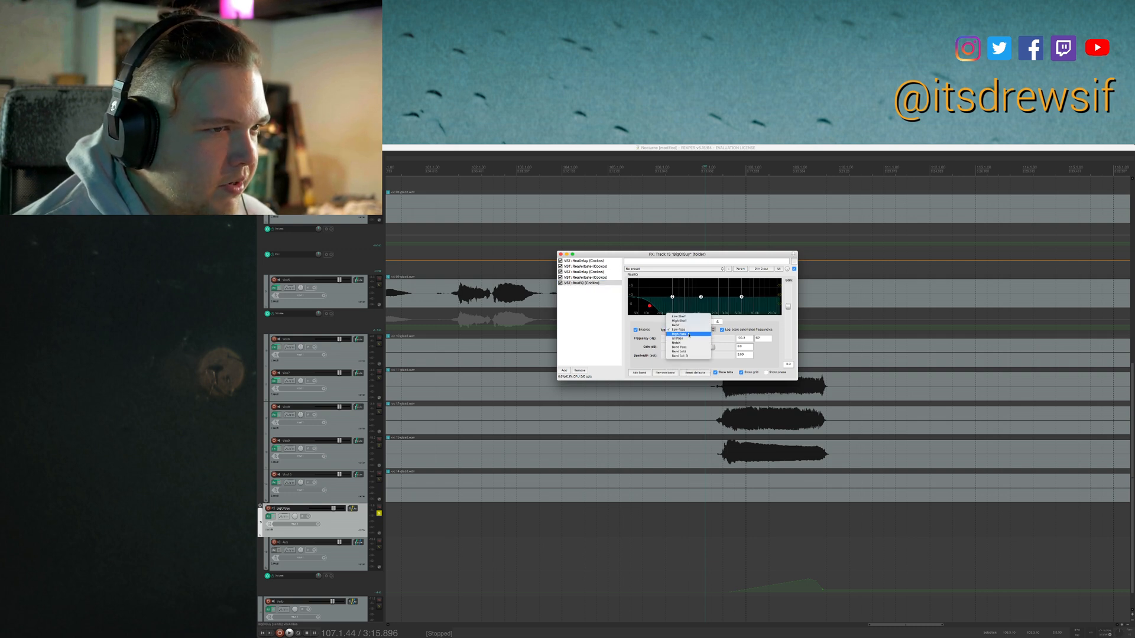
{"action": "left_click", "coordinate": [688, 345]}
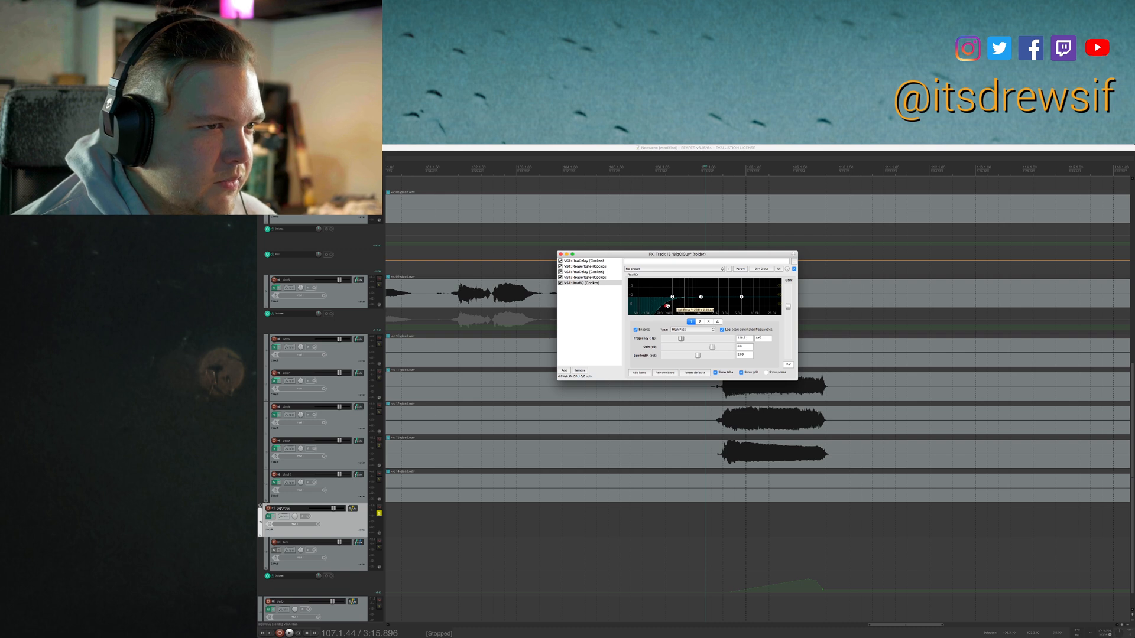
Set ReaEQ's fourth band to Low Pass and adjust its cutoff while the held notes play.
{"action": "left_click", "coordinate": [688, 333]}
{"action": "left_click", "coordinate": [689, 338]}
{"action": "key", "text": "space"}
{"action": "left_click_drag", "start_coordinate": [742, 305], "coordinate": [746, 305]}
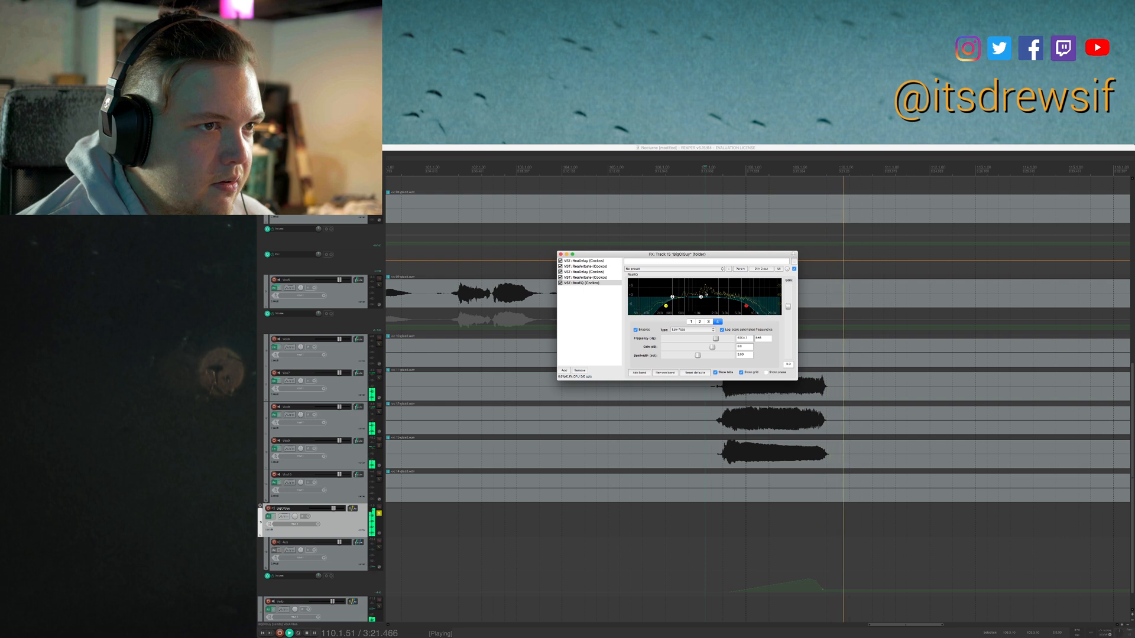
Narrow ReaEQ's third band in the midrange and turn its gain into a deep cut.
{"action": "key", "text": "space"}
{"action": "left_click", "coordinate": [701, 296]}
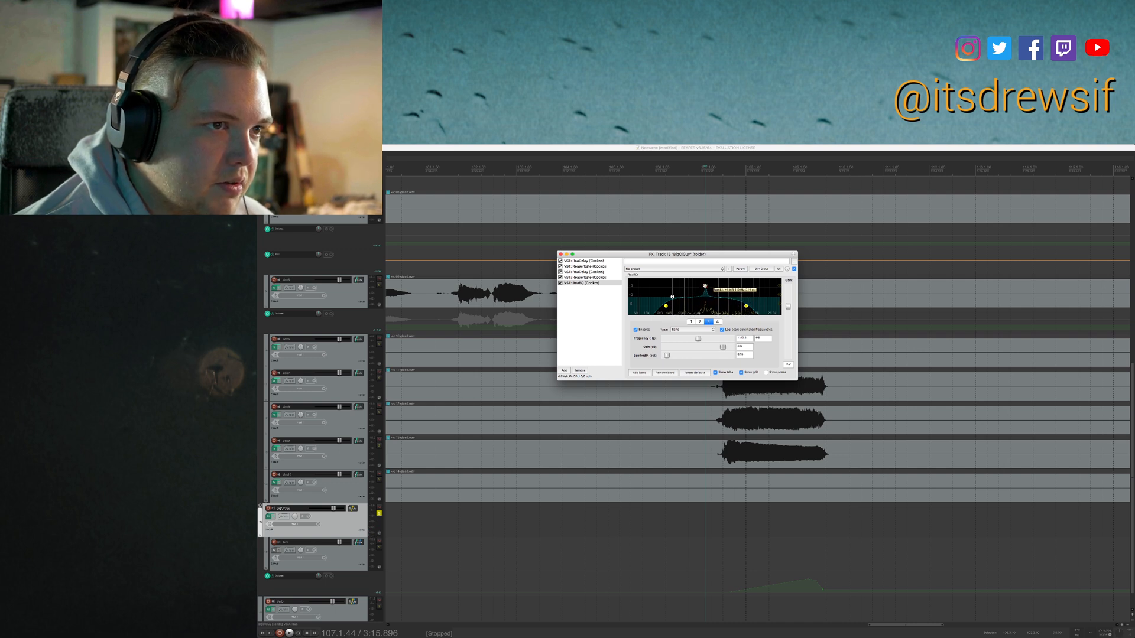
{"action": "key", "text": "space"}
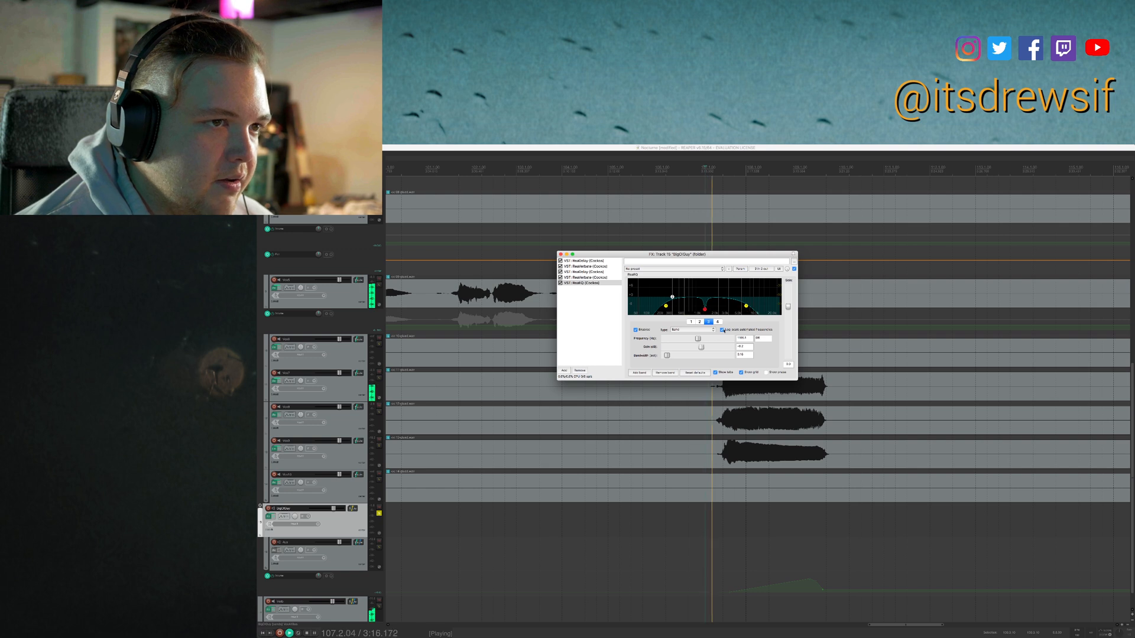
Move ReaEQ's second band just above the third, narrow its bandwidth, find the resonance with a boost, and cut it.
{"action": "mouse_move", "coordinate": [702, 307]}
{"action": "left_mouse_down"}
{"action": "mouse_move", "coordinate": [695, 296]}
{"action": "mouse_move", "coordinate": [713, 296]}
{"action": "left_mouse_up"}
{"action": "left_click_drag", "start_coordinate": [697, 355], "coordinate": [672, 355]}
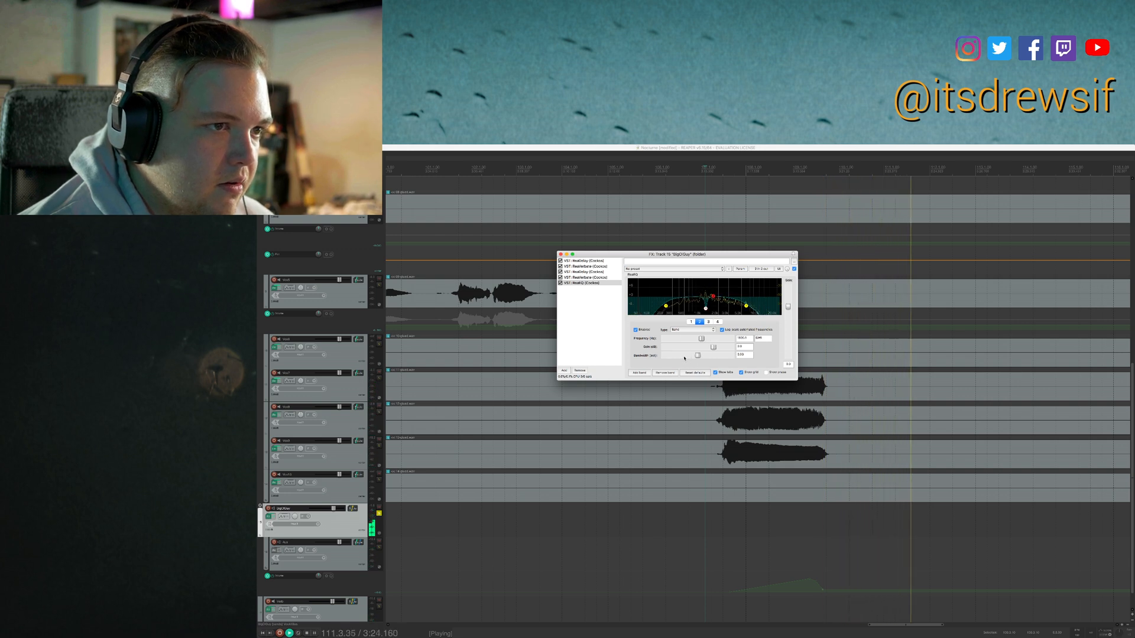
{"action": "left_click_drag", "start_coordinate": [712, 296], "coordinate": [711, 286]}
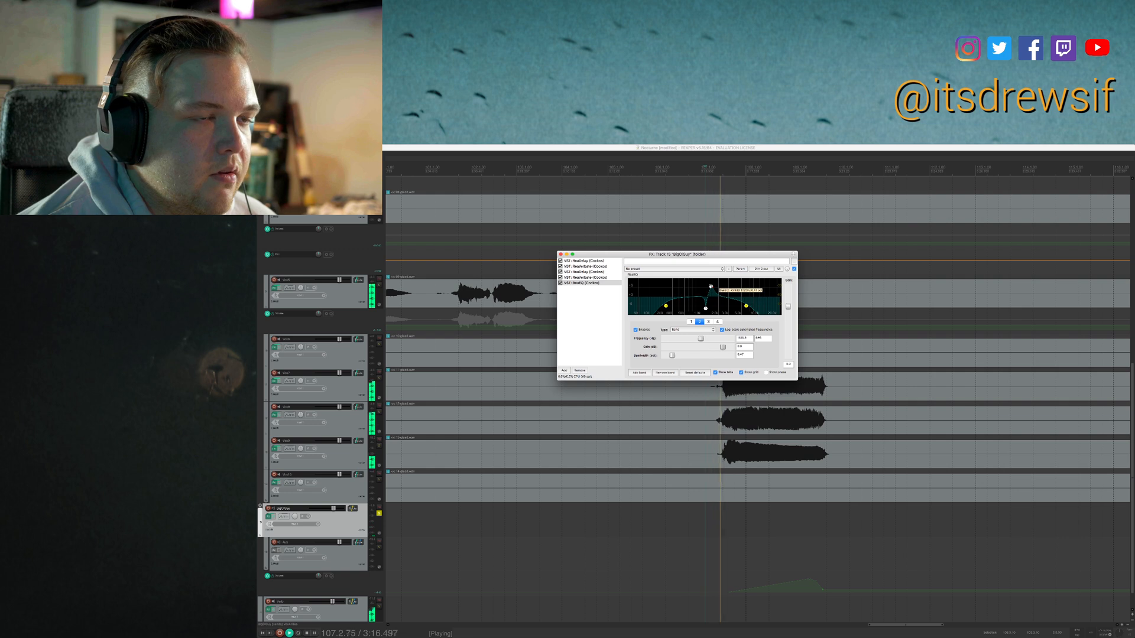
{"action": "left_click_drag", "start_coordinate": [672, 355], "coordinate": [667, 356]}
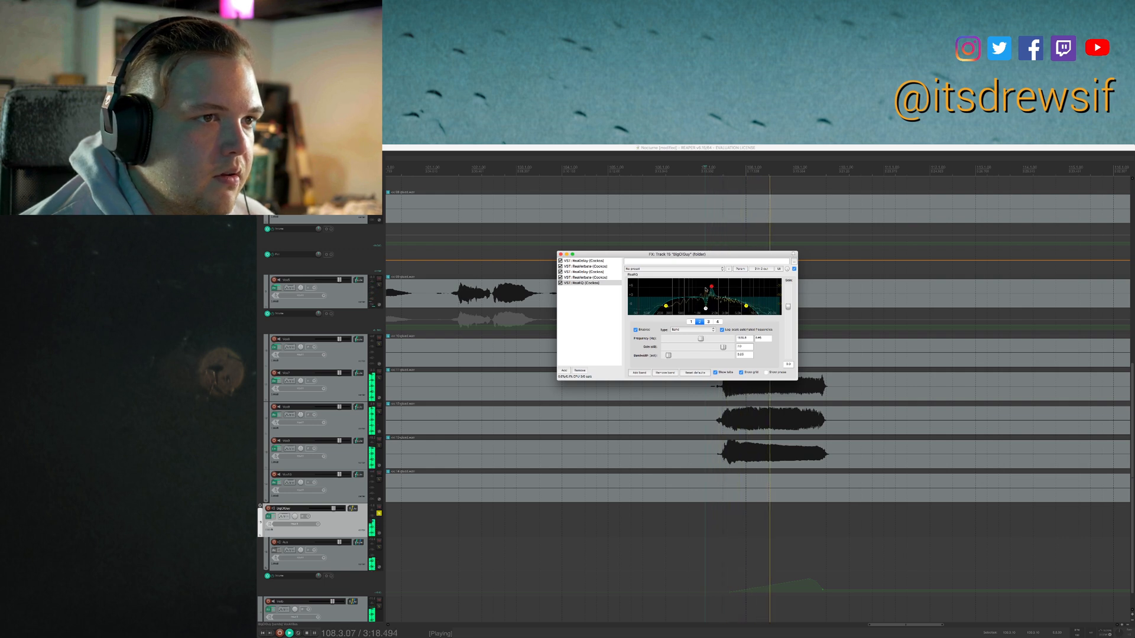
{"action": "left_click_drag", "start_coordinate": [710, 287], "coordinate": [711, 308]}
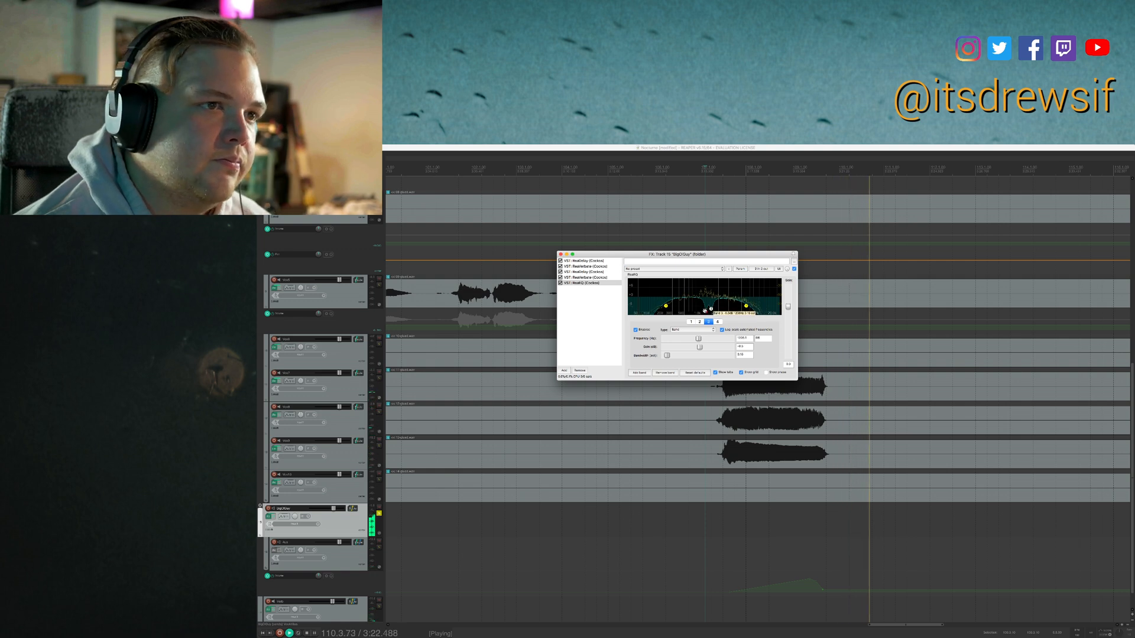
Rebalance the cut on ReaEQ's third band while replaying the held notes from about bar 107.1.
{"action": "left_click", "coordinate": [745, 314]}
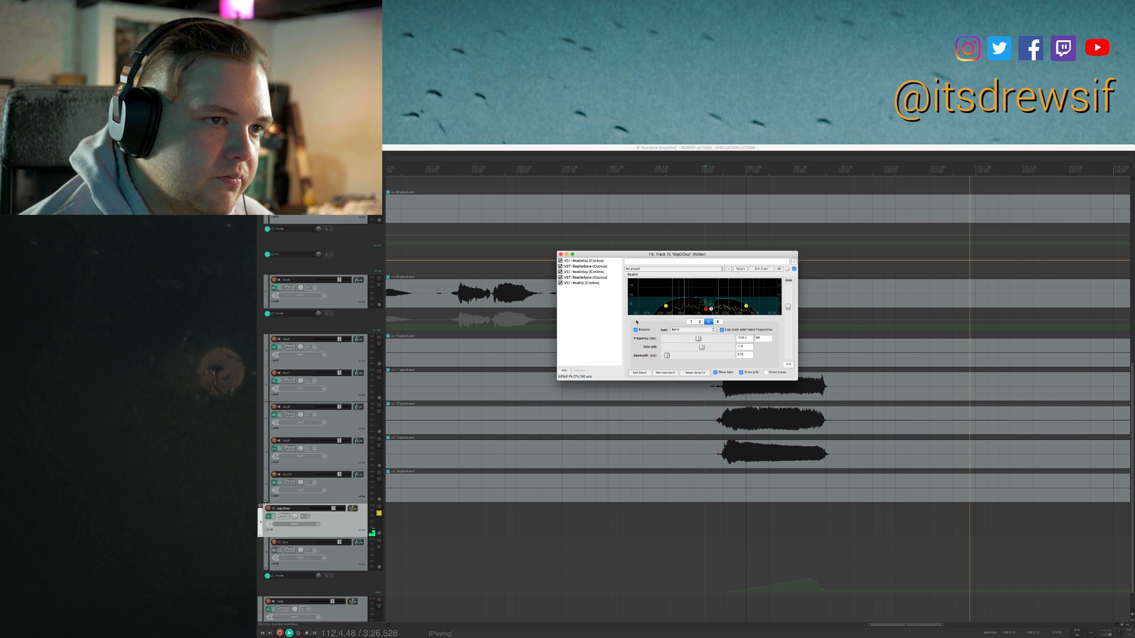
{"action": "key", "text": "space"}
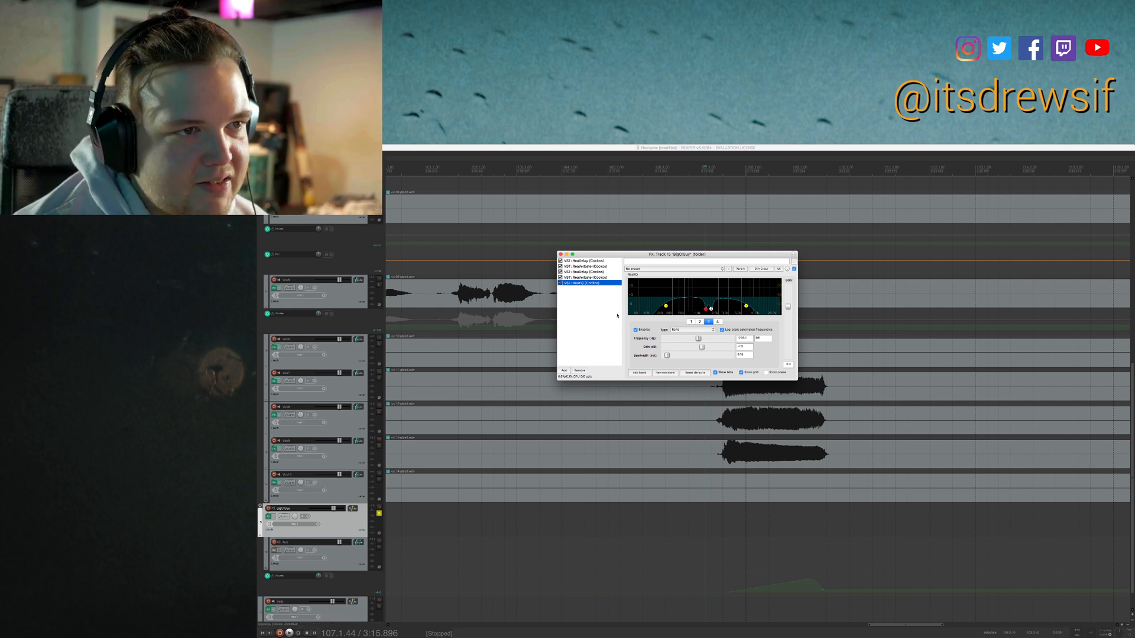
{"action": "key", "text": "space"}
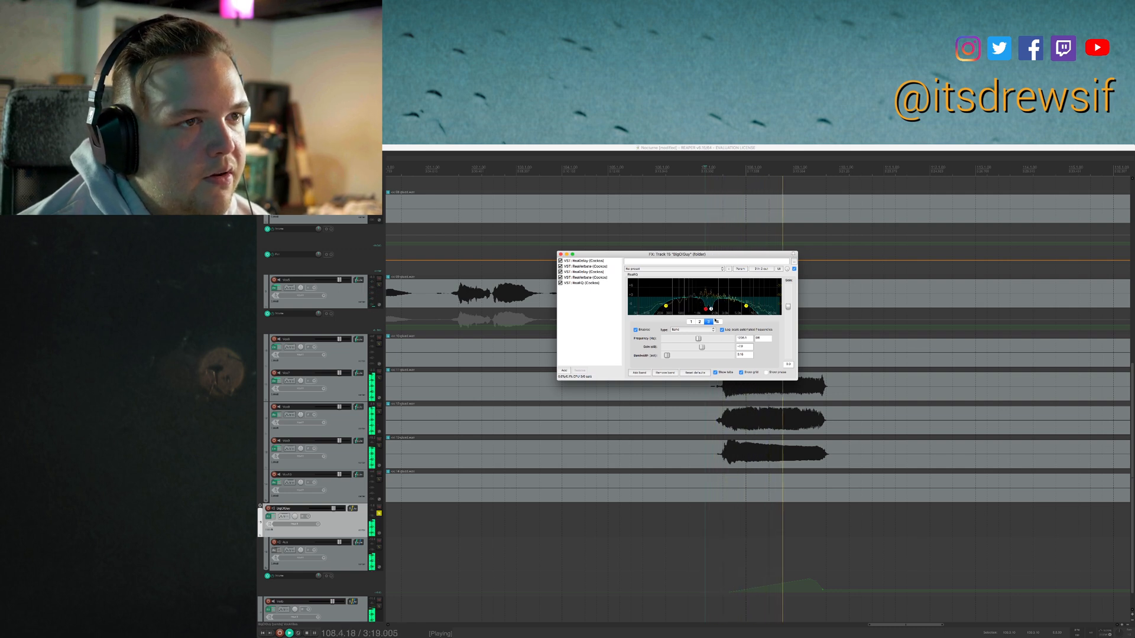
{"action": "scroll", "coordinate": [674, 350], "scroll_direction": "down", "scroll_amount": 3}
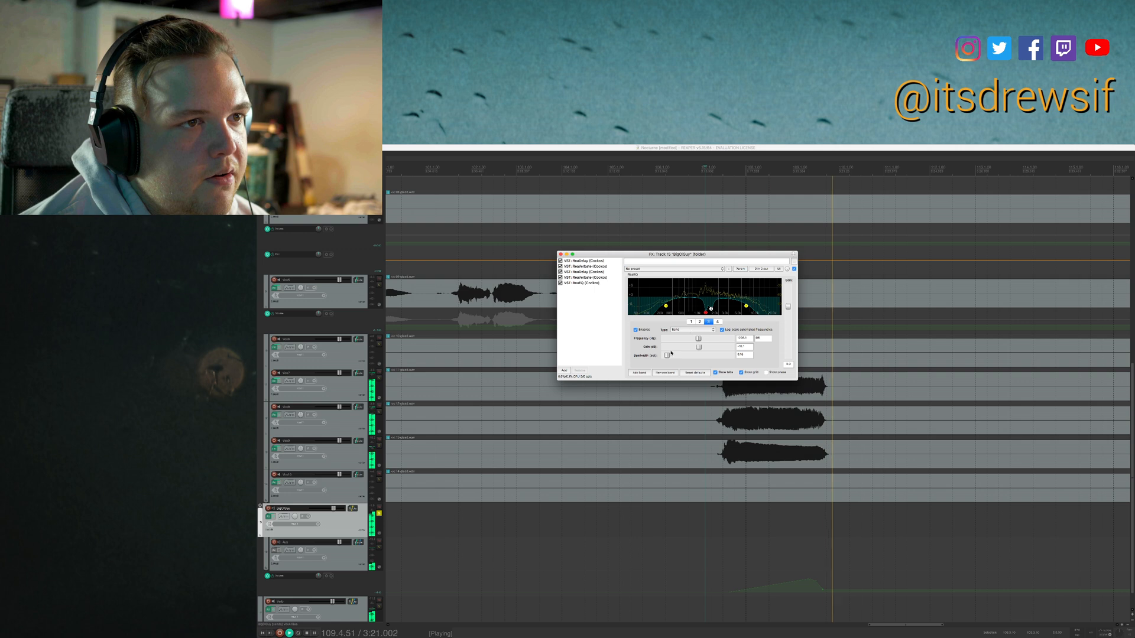
Raise ReaEQ's low-pass cutoff slightly and lower its high-pass cutoff on the delay send folder while the held notes play.
{"action": "left_click", "coordinate": [708, 311]}
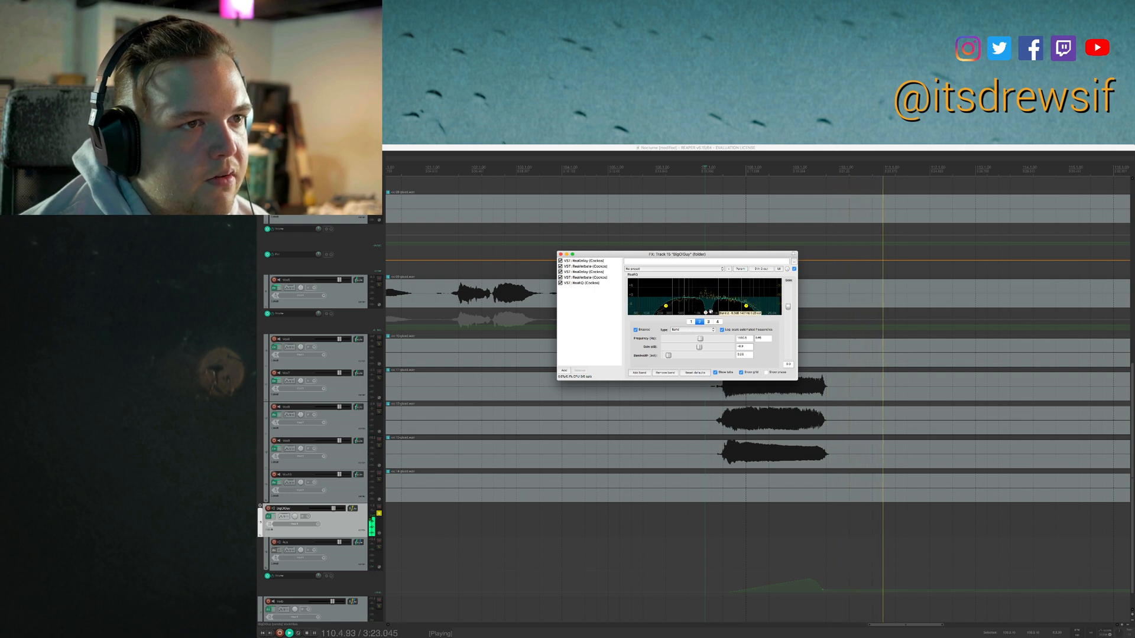
{"action": "key", "text": "Escape"}
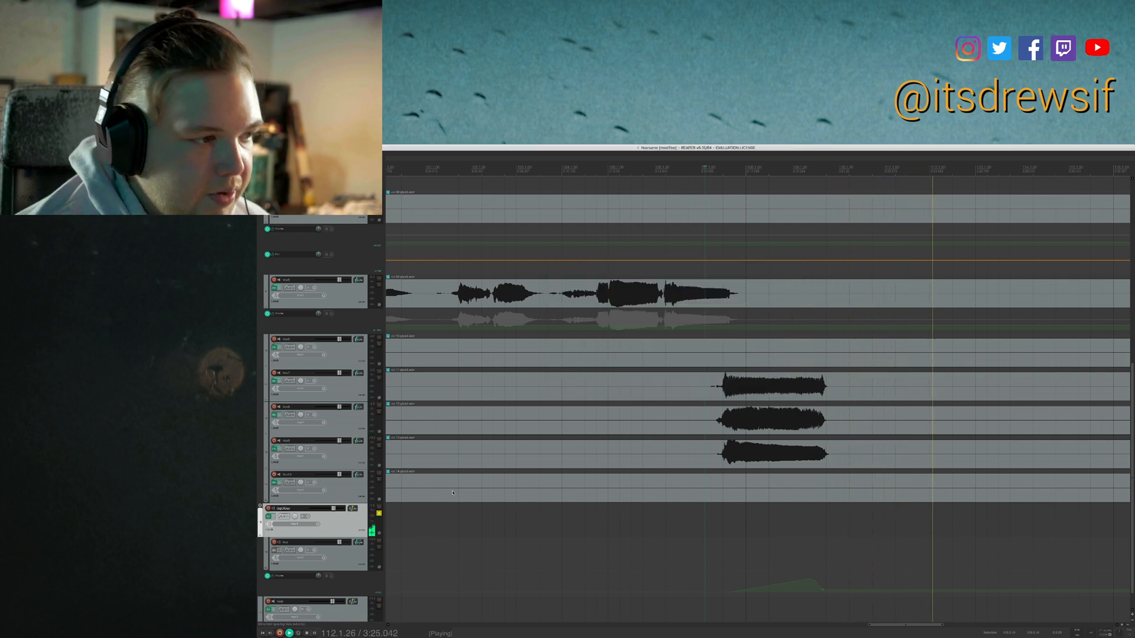
{"action": "key", "text": "f"}
{"action": "left_click", "coordinate": [717, 322]}
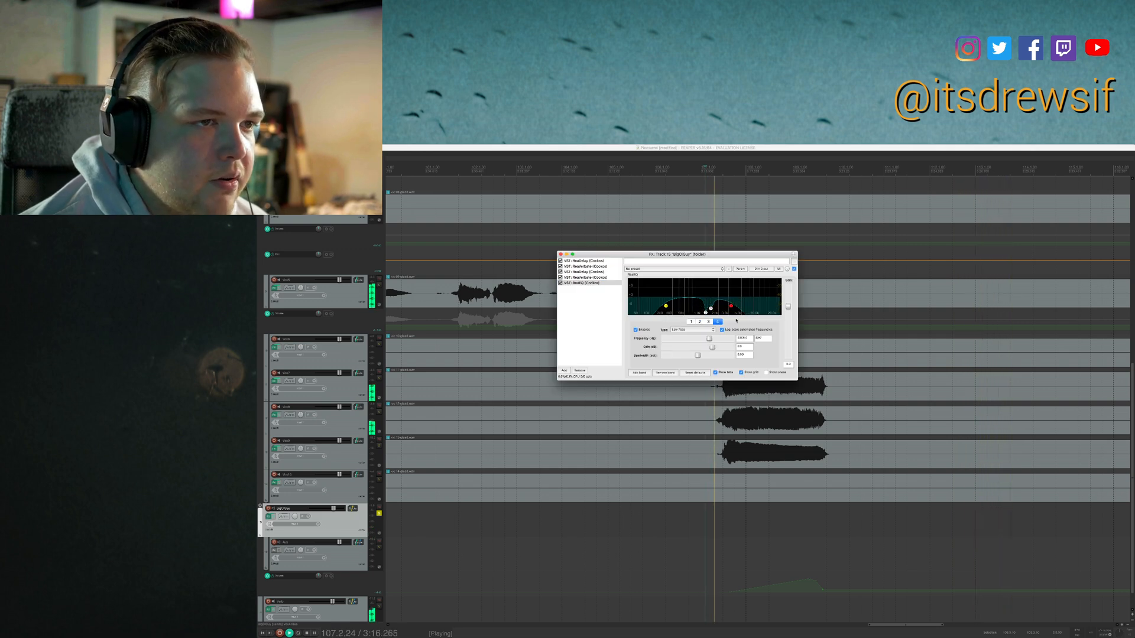
{"action": "left_click_drag", "start_coordinate": [731, 306], "coordinate": [737, 306]}
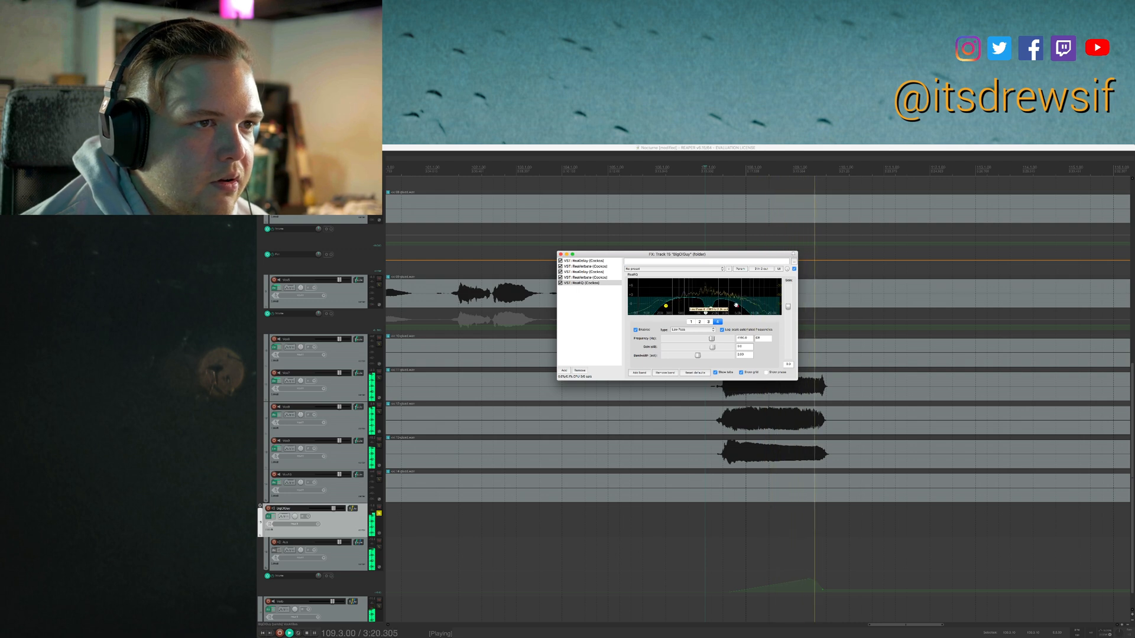
{"action": "left_click_drag", "start_coordinate": [665, 306], "coordinate": [656, 306]}
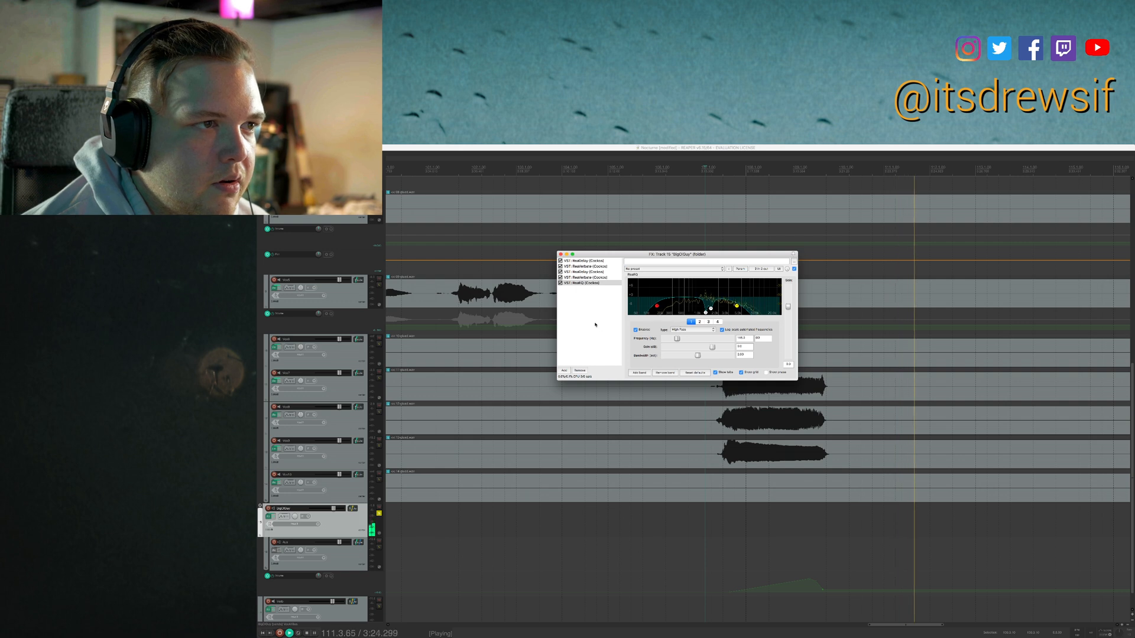
{"action": "key", "text": "Escape"}
Play the lead-in and held vocal notes in context, and replay the delay tail from about bar 109.1.
{"action": "key", "text": "space"}
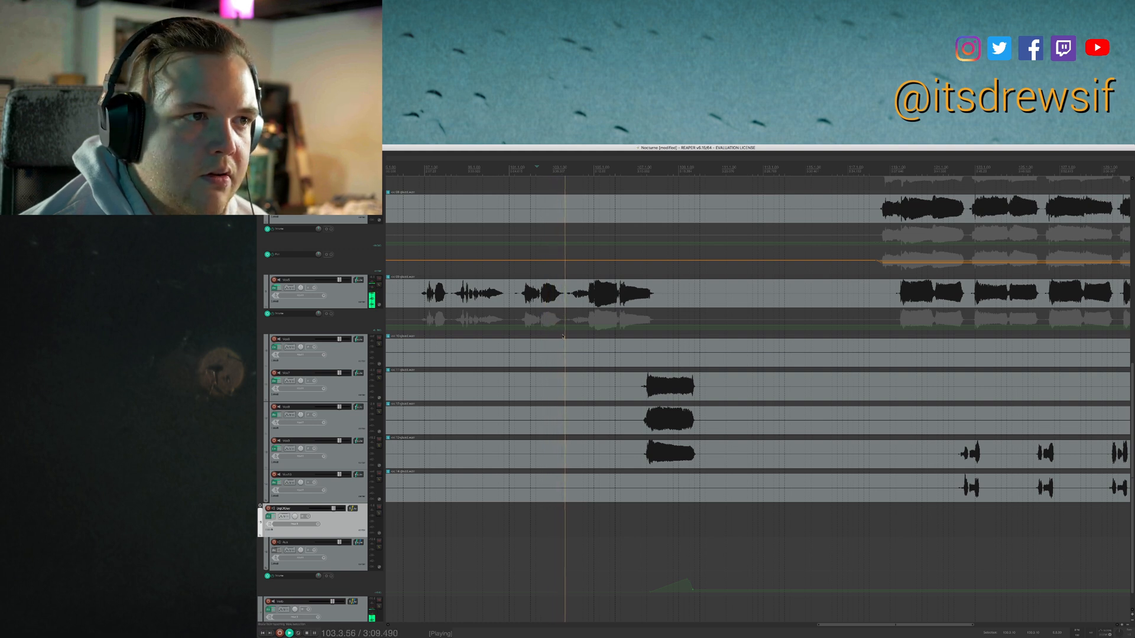
{"action": "left_click", "coordinate": [891, 263]}
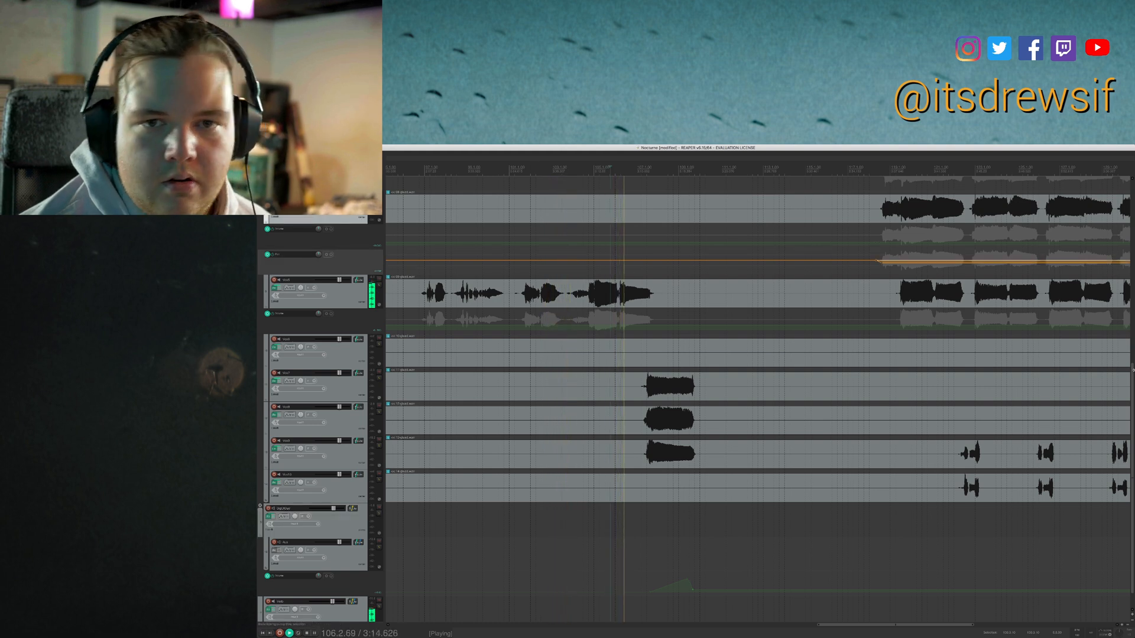
{"action": "scroll", "coordinate": [1132, 385], "scroll_direction": "up", "scroll_amount": 1}
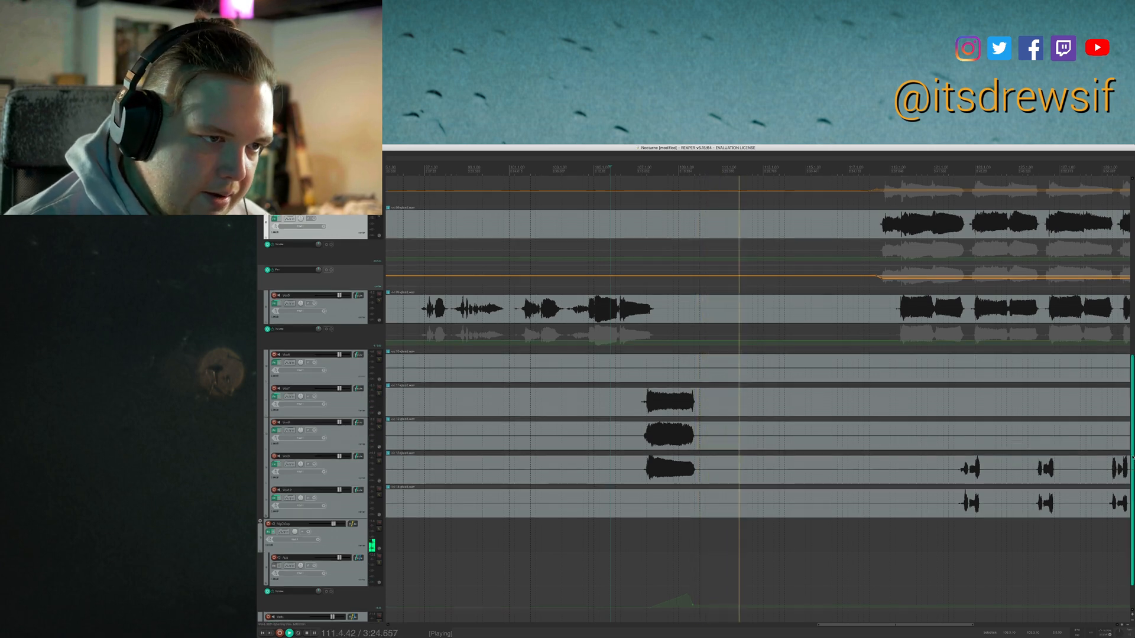
{"action": "scroll", "coordinate": [828, 449], "scroll_direction": "up", "scroll_amount": 2}
{"action": "left_click", "coordinate": [702, 440]}
{"action": "scroll", "coordinate": [702, 440], "scroll_direction": "up", "scroll_amount": 3}
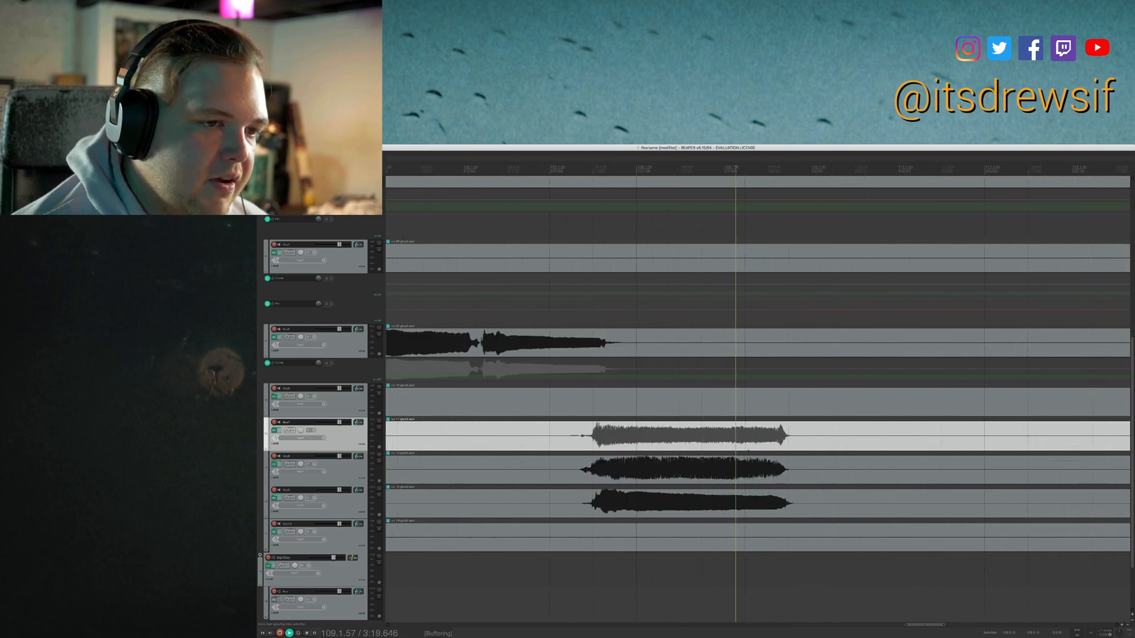
{"action": "key", "text": "space"}
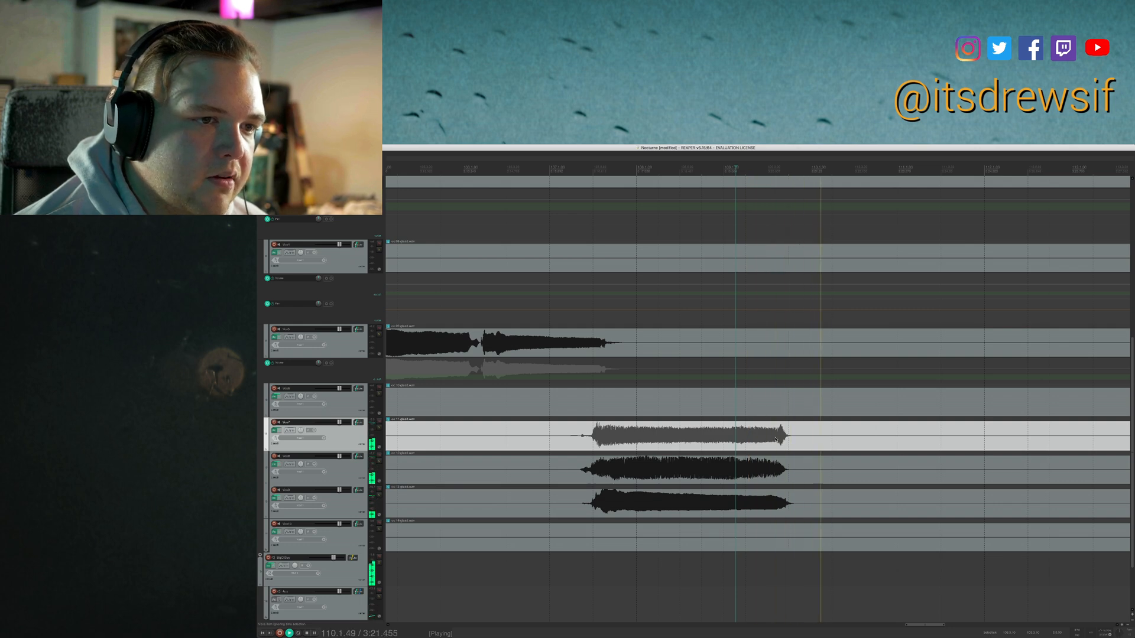
{"action": "scroll", "coordinate": [776, 439], "scroll_direction": "down", "scroll_amount": 2}
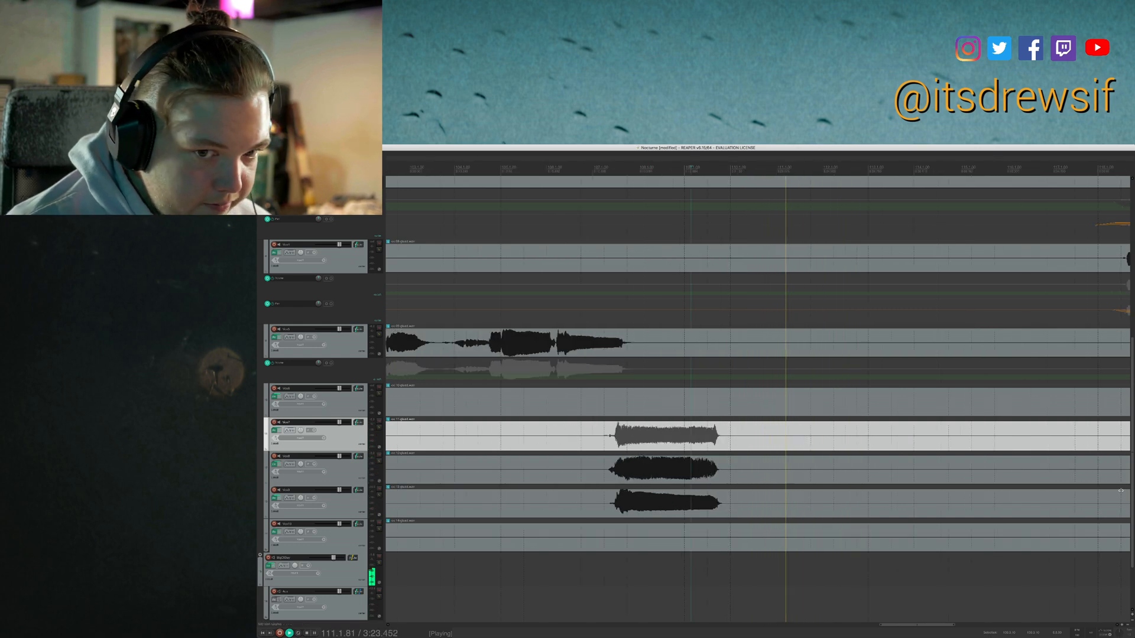
{"action": "scroll", "coordinate": [597, 563], "scroll_direction": "down", "scroll_amount": 3}
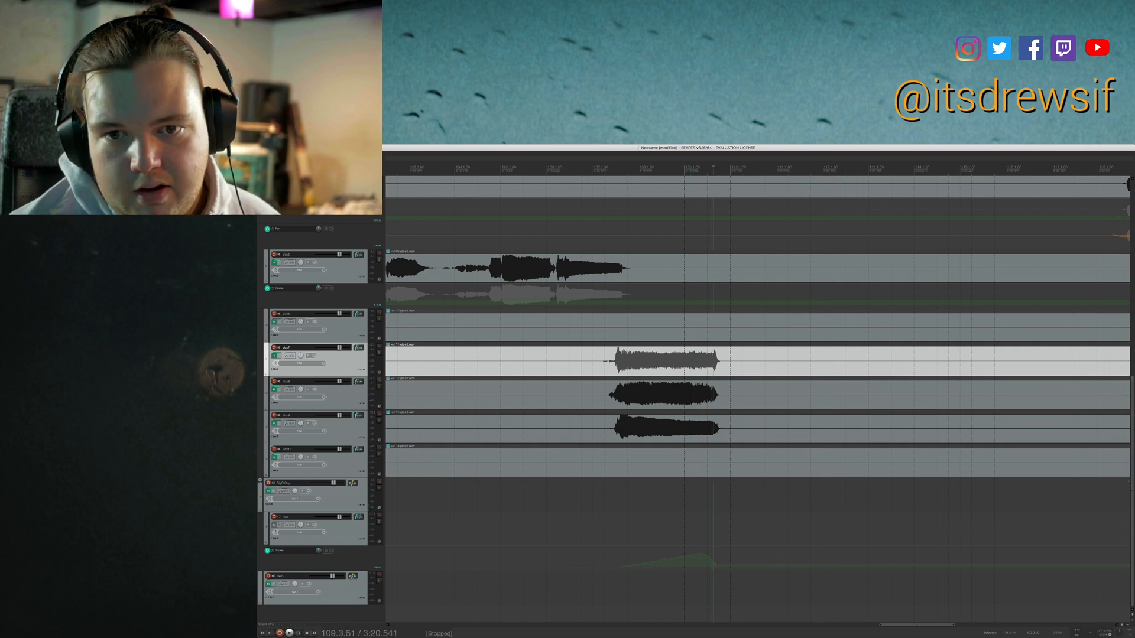
Shape the vocal folder's volume envelope into a gradual dip across the held notes, lowest near bar 109.3.
{"action": "scroll", "coordinate": [920, 341], "scroll_direction": "up", "scroll_amount": 10}
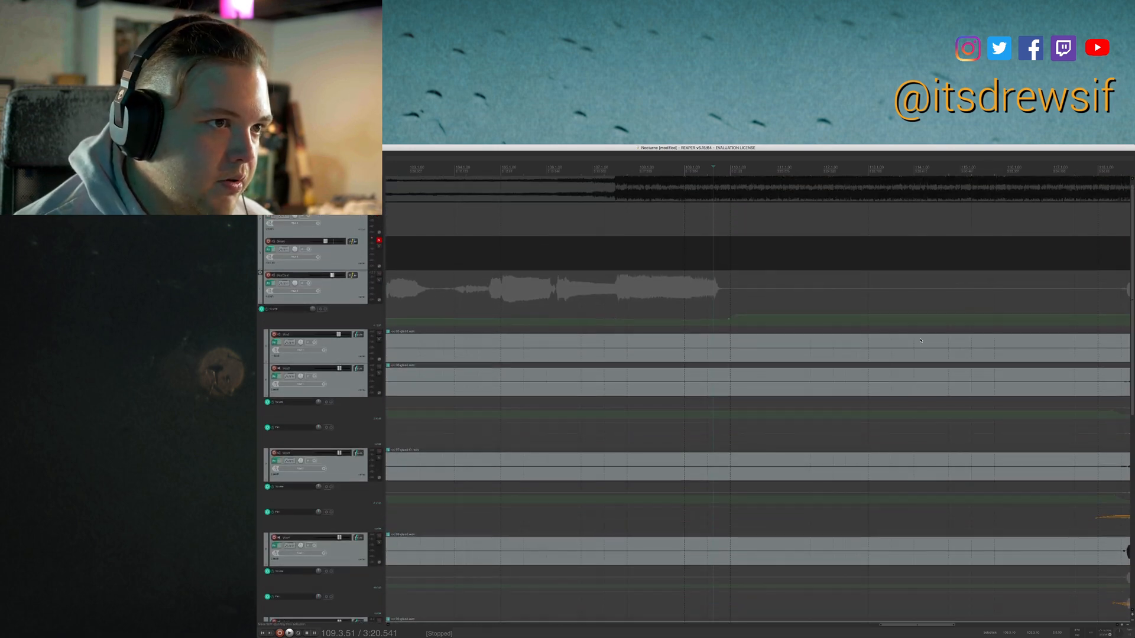
{"action": "left_click", "coordinate": [628, 318]}
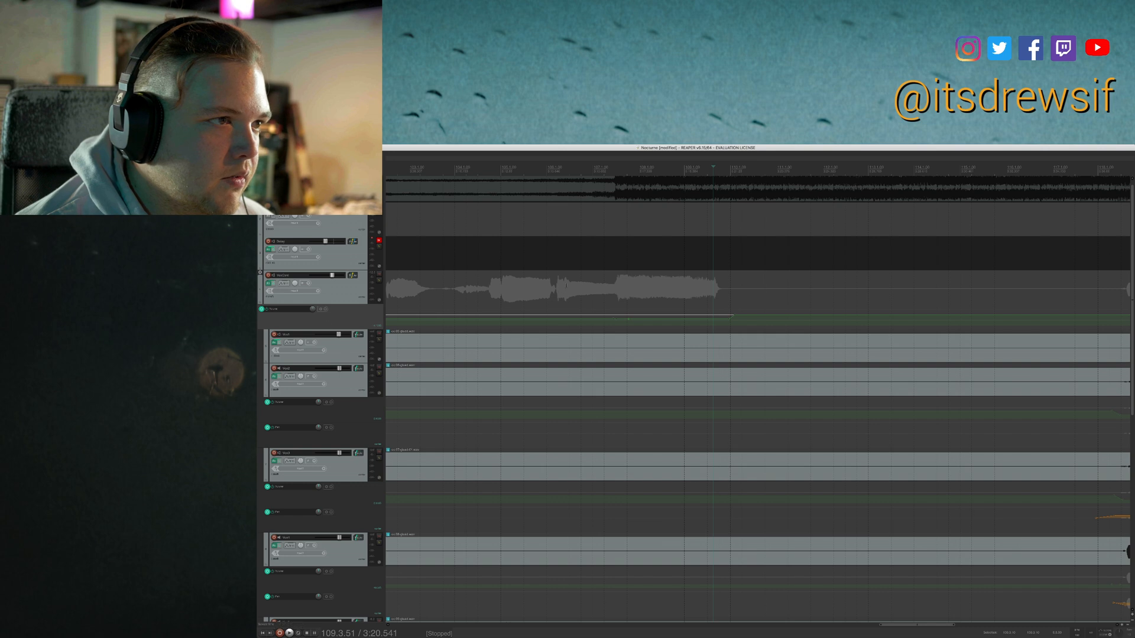
{"action": "left_click_drag", "start_coordinate": [729, 319], "coordinate": [714, 331]}
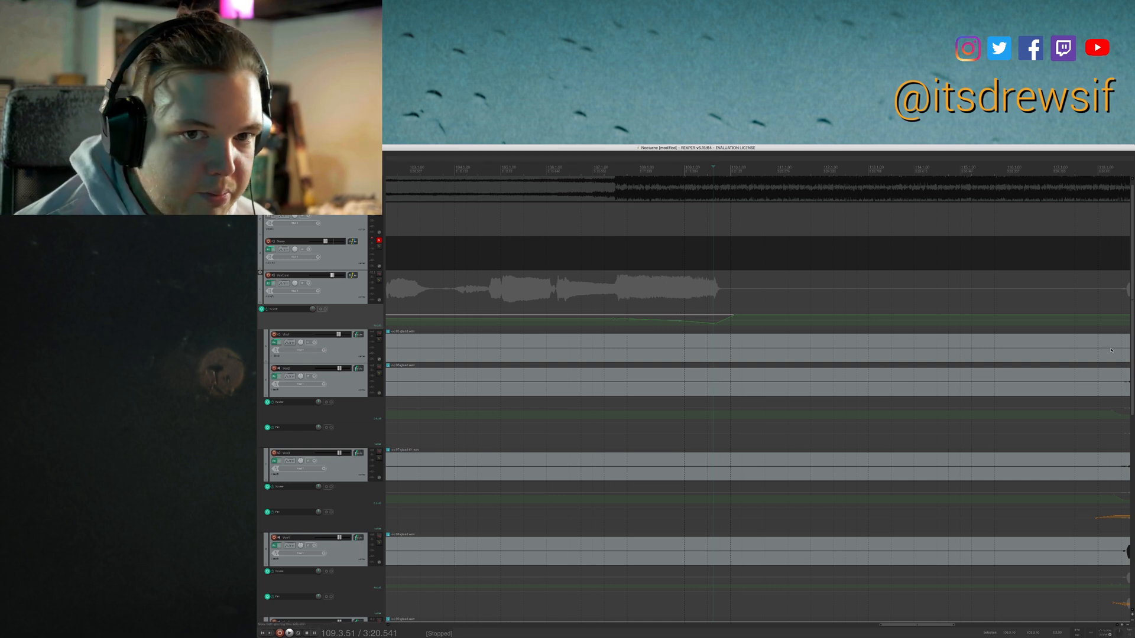
Inspect the receive settings in the routing of the child track inside the delay send folder.
{"action": "scroll", "coordinate": [1131, 348], "scroll_direction": "down", "scroll_amount": 10}
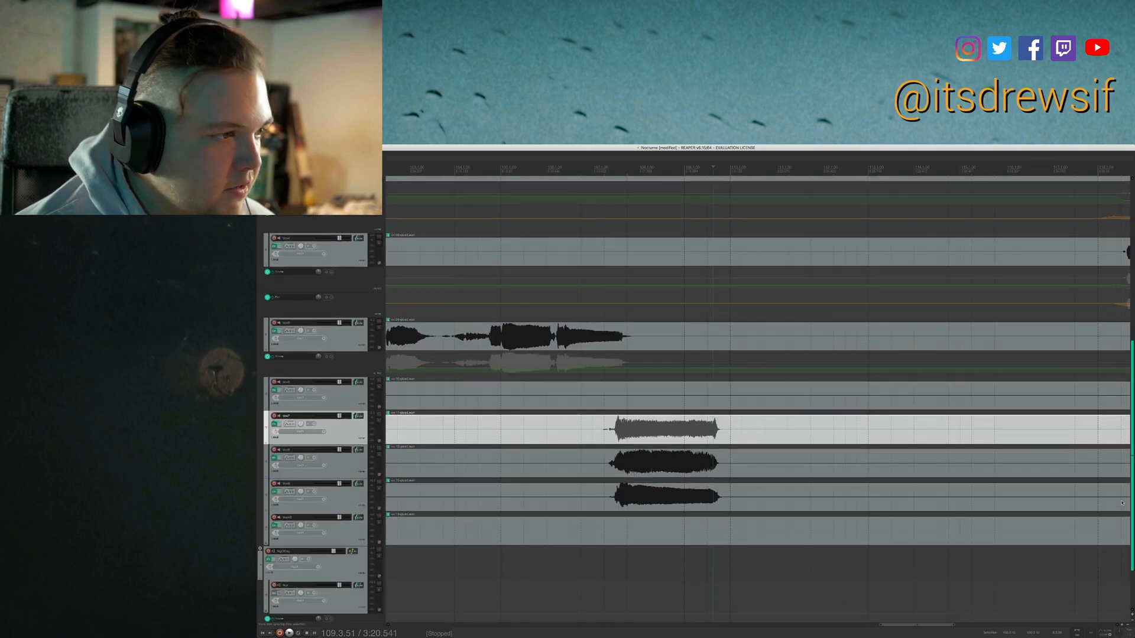
{"action": "scroll", "coordinate": [1122, 505], "scroll_direction": "down", "scroll_amount": 3}
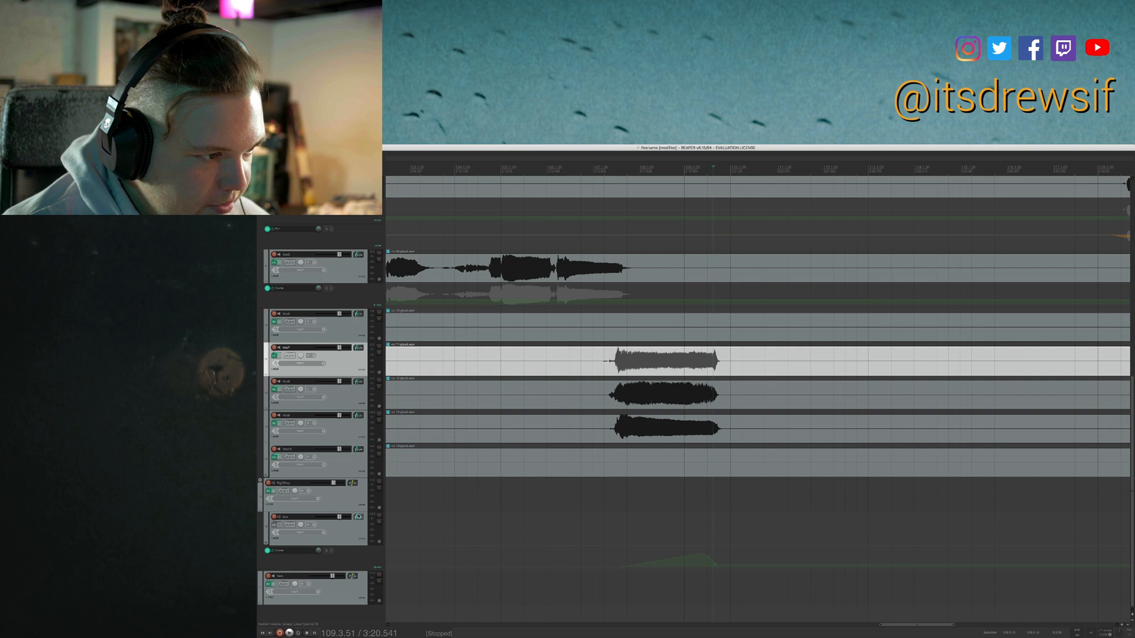
{"action": "left_click", "coordinate": [360, 518]}
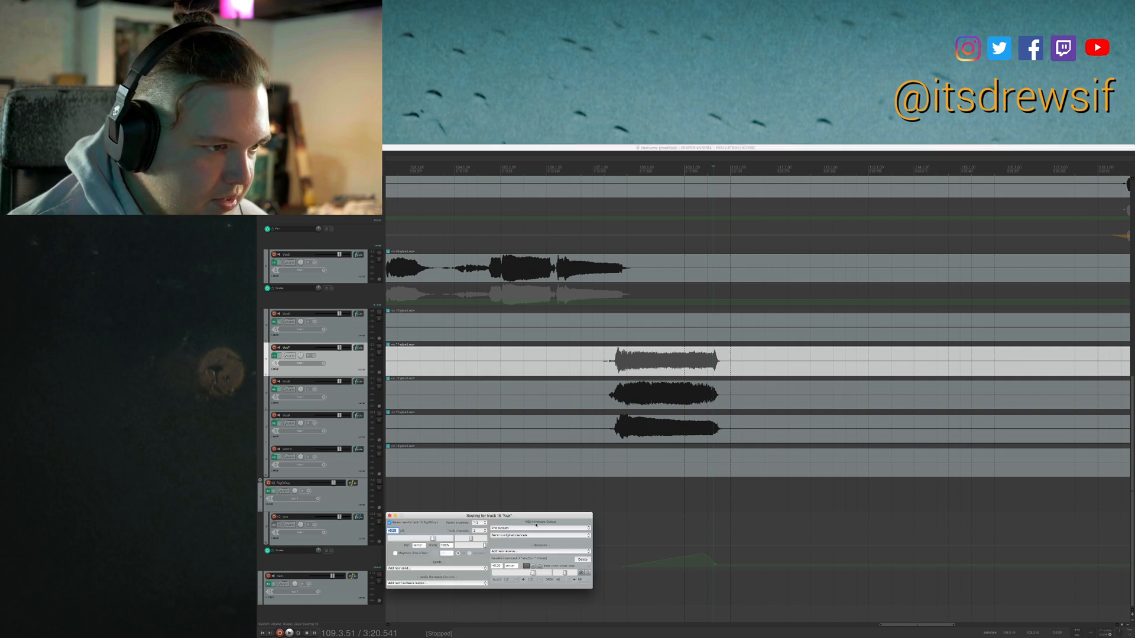
{"action": "left_click", "coordinate": [360, 518]}
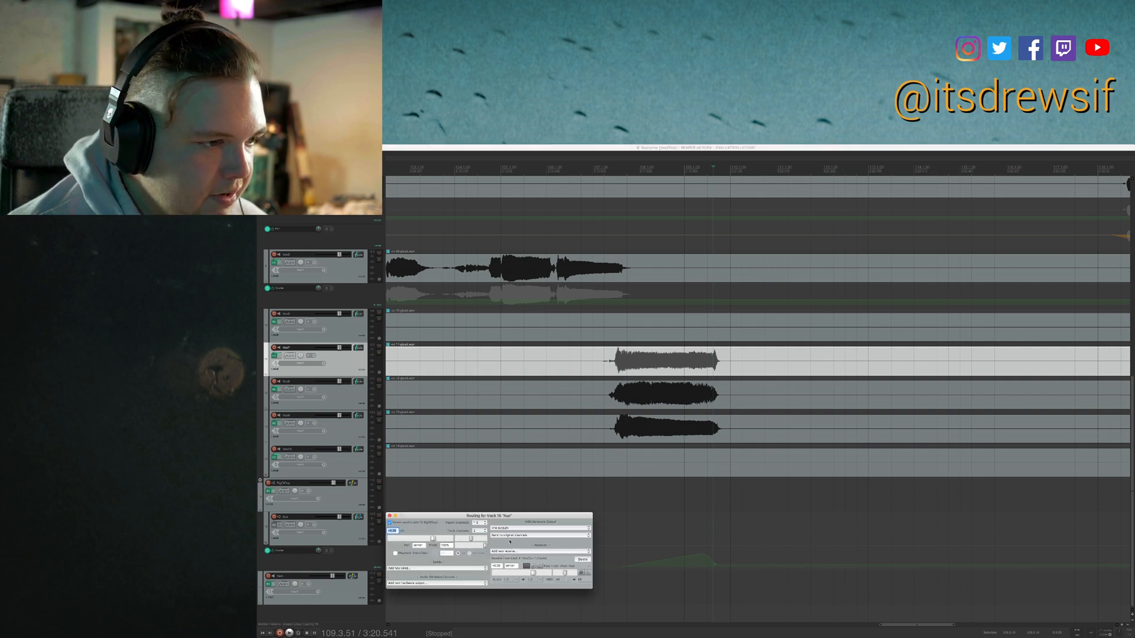
{"action": "left_click", "coordinate": [565, 568]}
{"action": "left_click", "coordinate": [577, 578]}
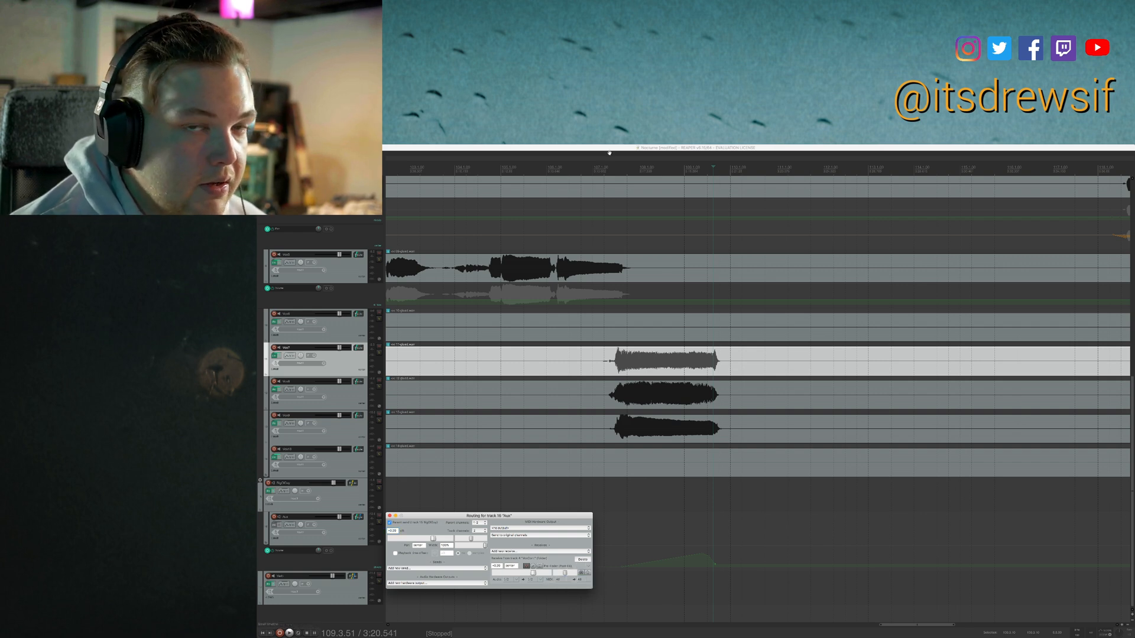
{"action": "key", "text": "Escape"}
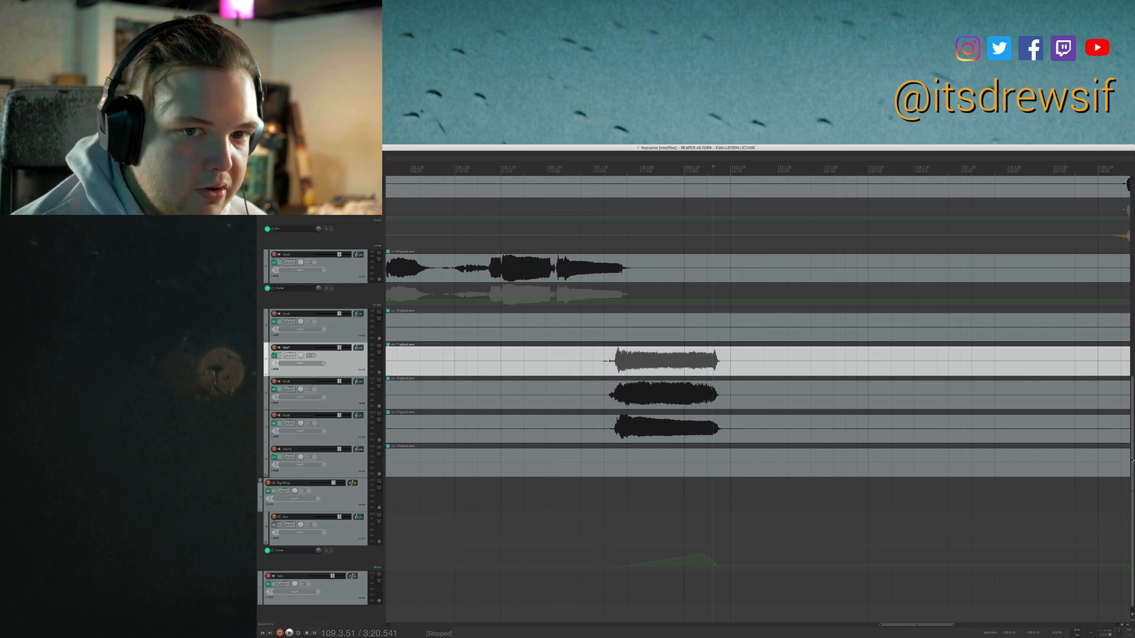
Replay the held notes and their delay tail from about bar 106.1 to judge the vocal dip.
{"action": "scroll", "coordinate": [1133, 482], "scroll_direction": "up", "scroll_amount": 10}
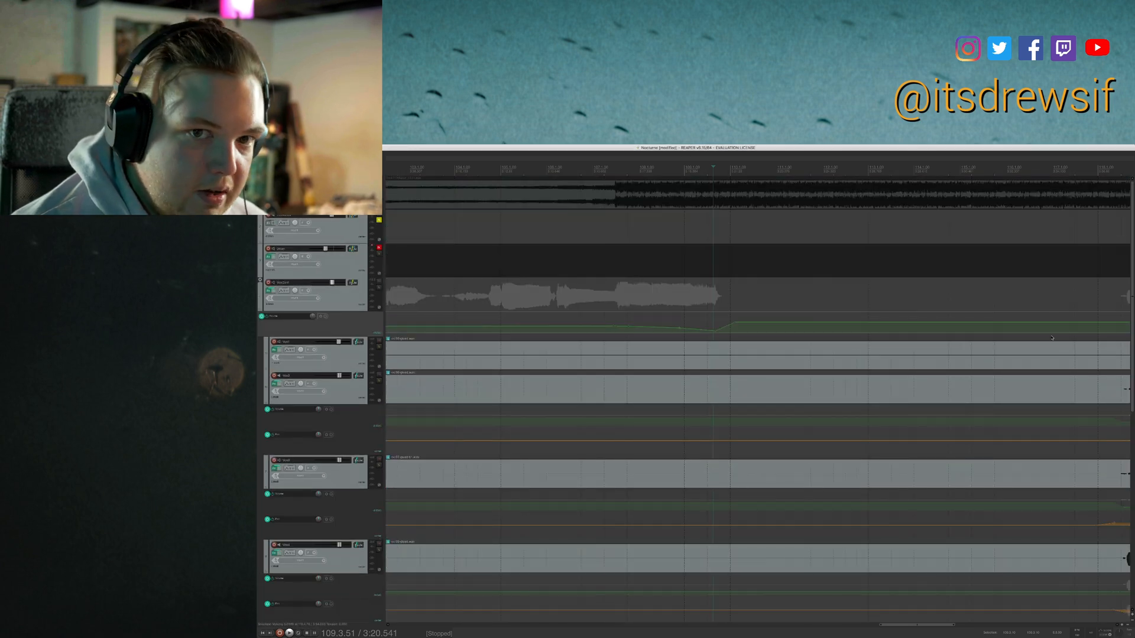
{"action": "scroll", "coordinate": [1131, 350], "scroll_direction": "down", "scroll_amount": 5}
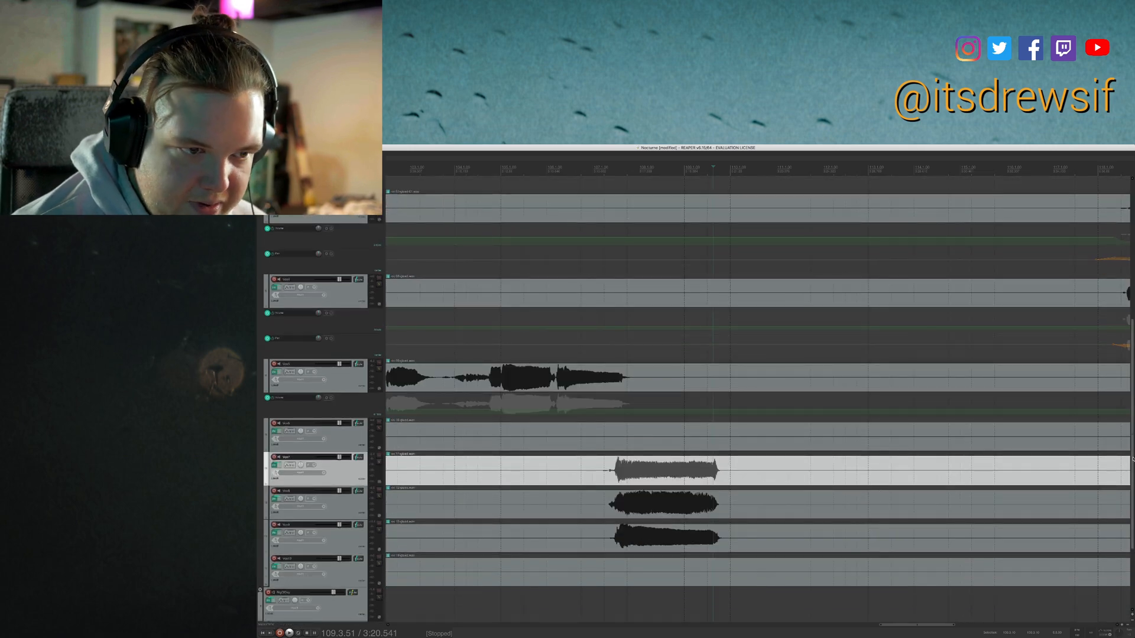
{"action": "scroll", "coordinate": [1132, 458], "scroll_direction": "down", "scroll_amount": 3}
{"action": "left_click", "coordinate": [555, 491]}
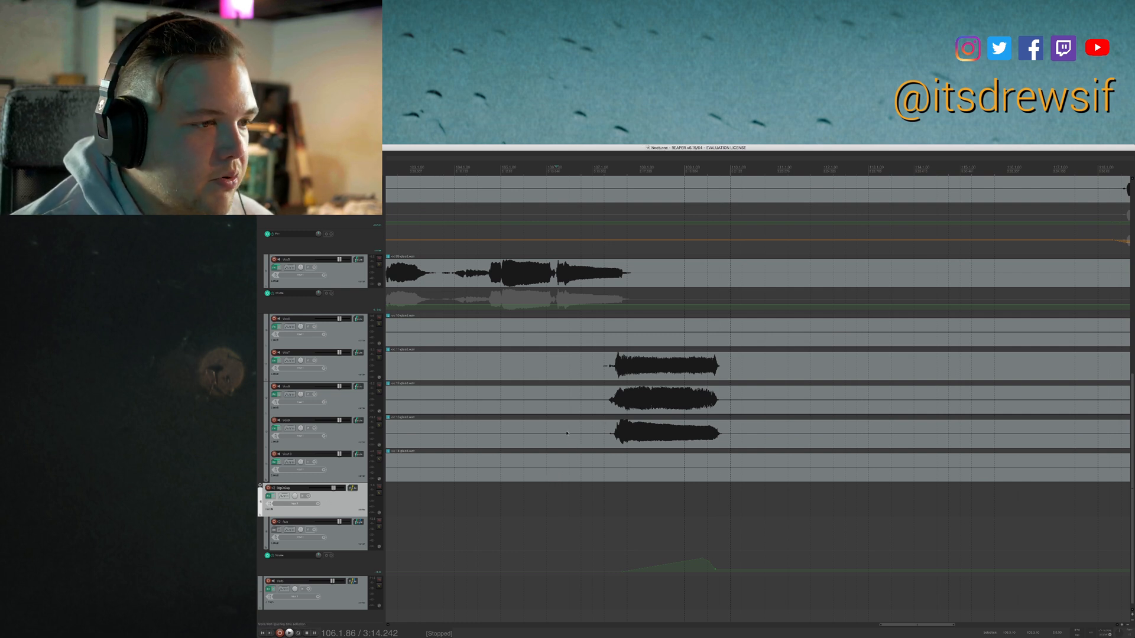
{"action": "key", "text": "space"}
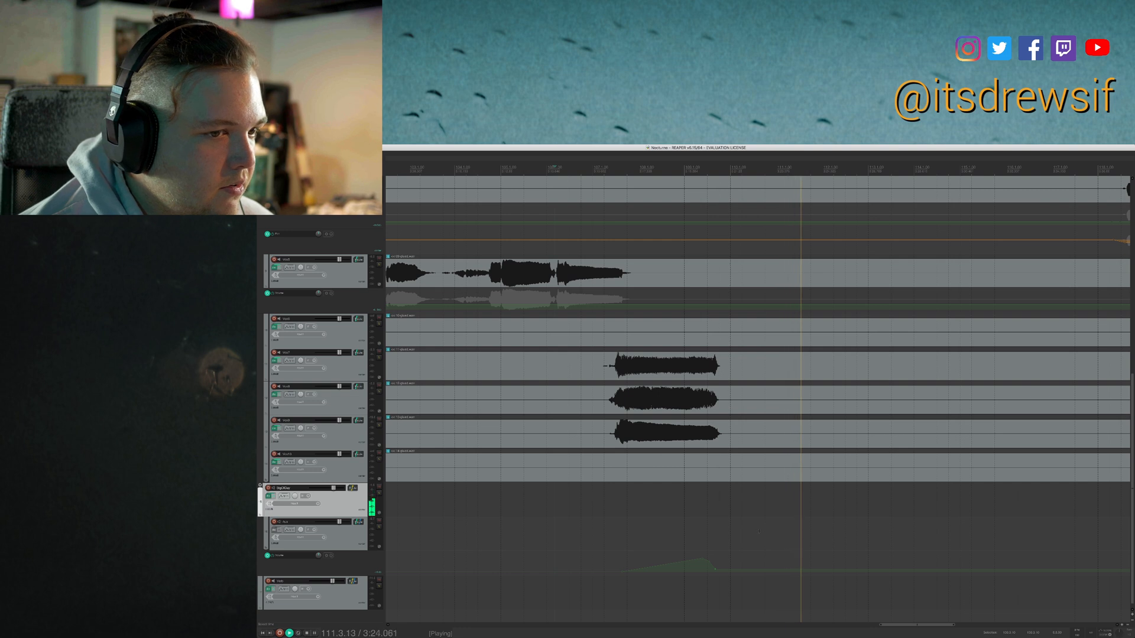
{"action": "key", "text": "space"}
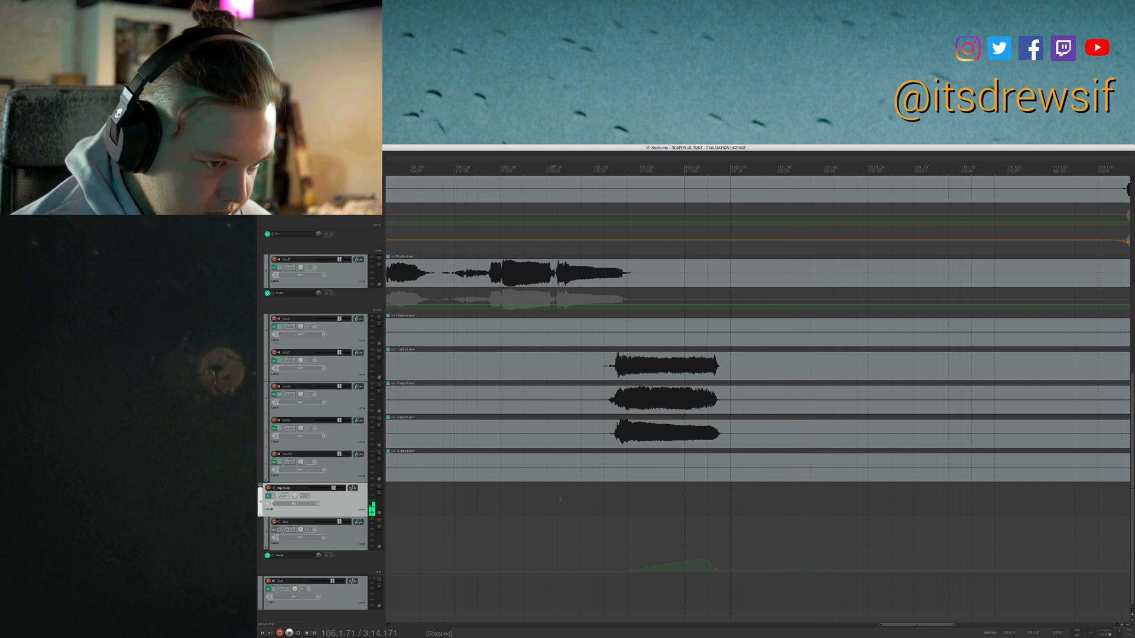
Reshape the swell on the send child track's volume envelope around its start, peak and end, and replay from bar 106.2.
{"action": "left_click", "coordinate": [702, 559]}
{"action": "left_click", "coordinate": [715, 566]}
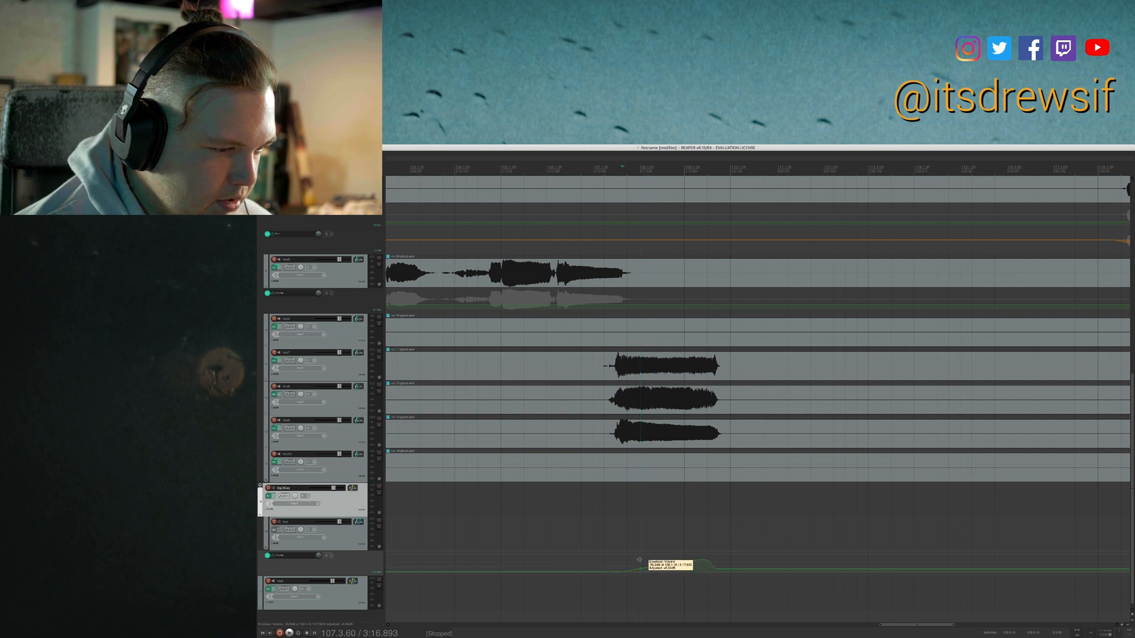
{"action": "left_click", "coordinate": [566, 531]}
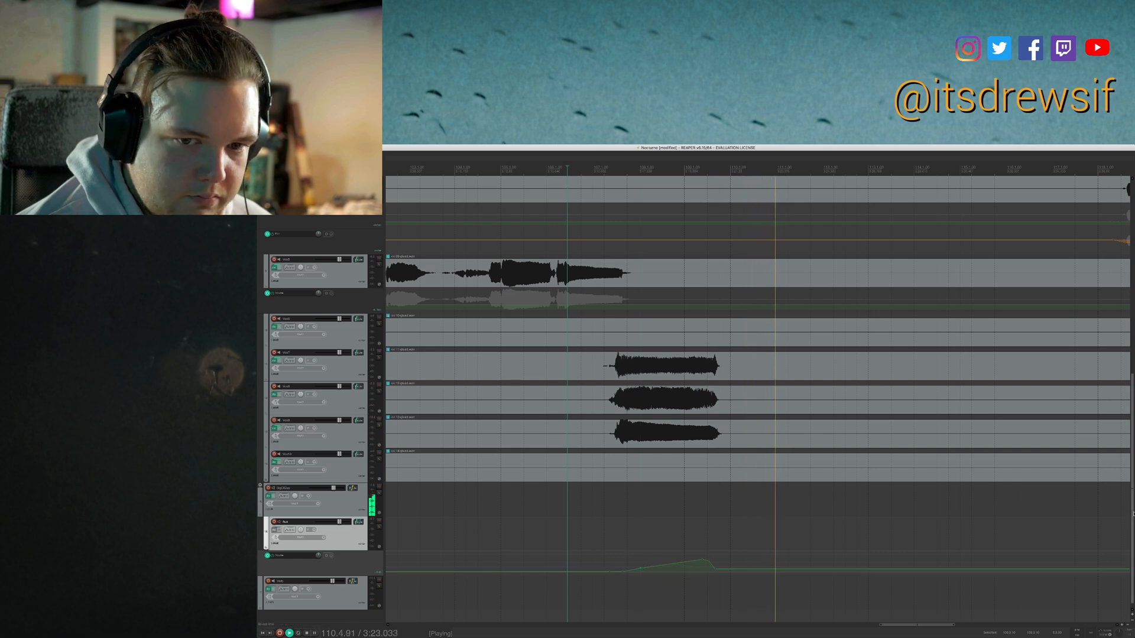
Adjust the vocal folder's volume envelope so it falls more evenly through the held notes, and replay the section.
{"action": "scroll", "coordinate": [946, 413], "scroll_direction": "up", "scroll_amount": 10}
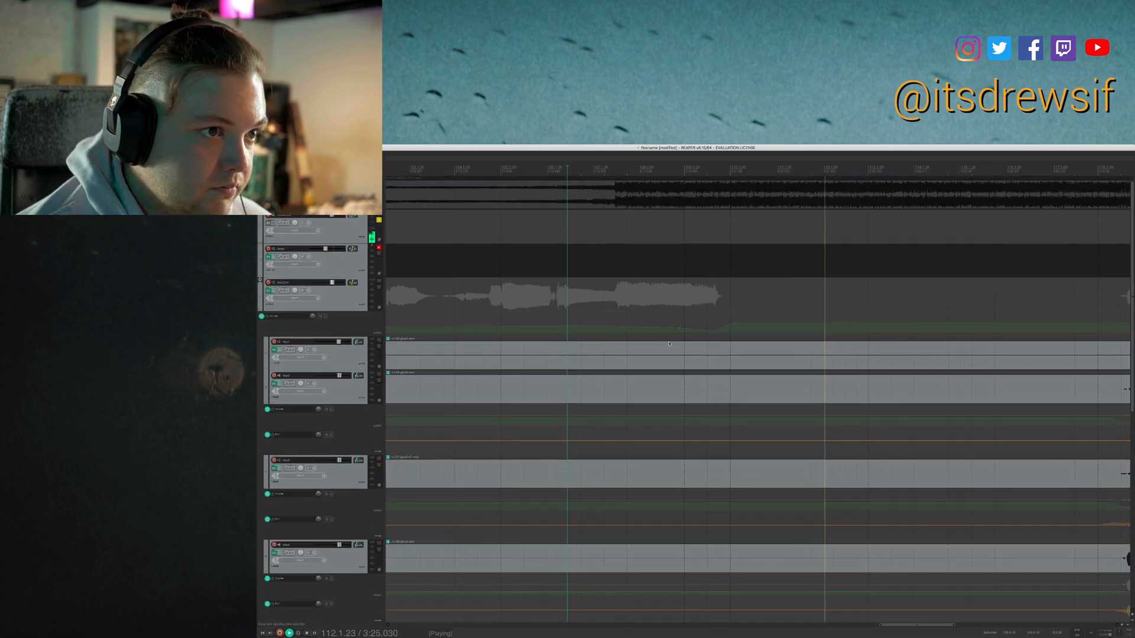
{"action": "left_click_drag", "start_coordinate": [627, 326], "coordinate": [681, 334]}
{"action": "key", "text": "space"}
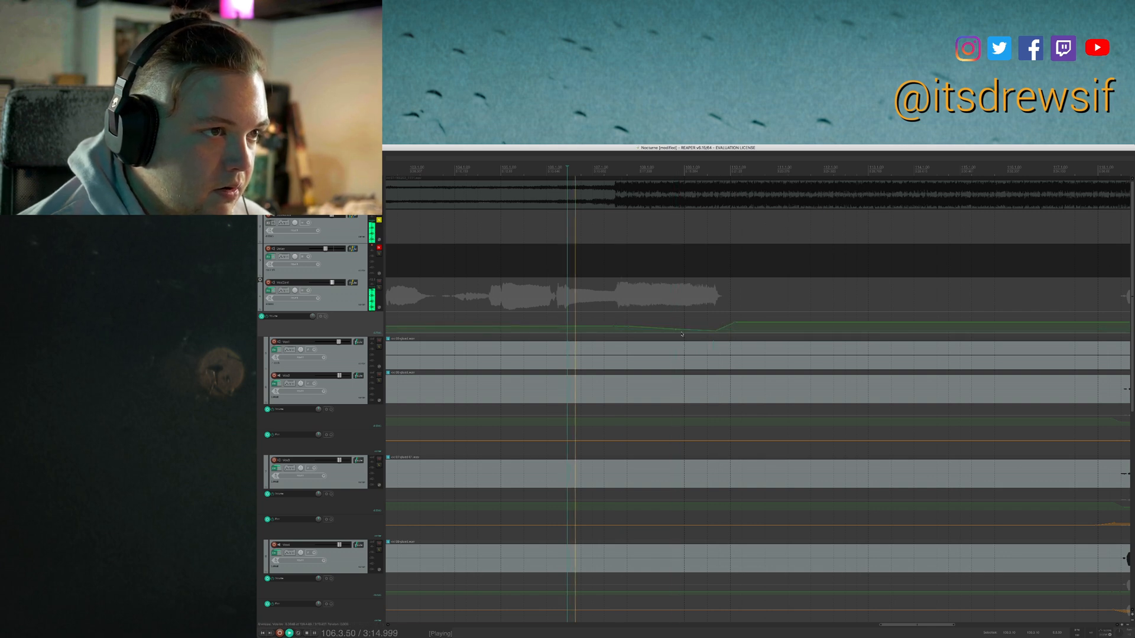
{"action": "mouse_move", "coordinate": [677, 329]}
{"action": "left_click_drag", "start_coordinate": [677, 329], "coordinate": [715, 331]}
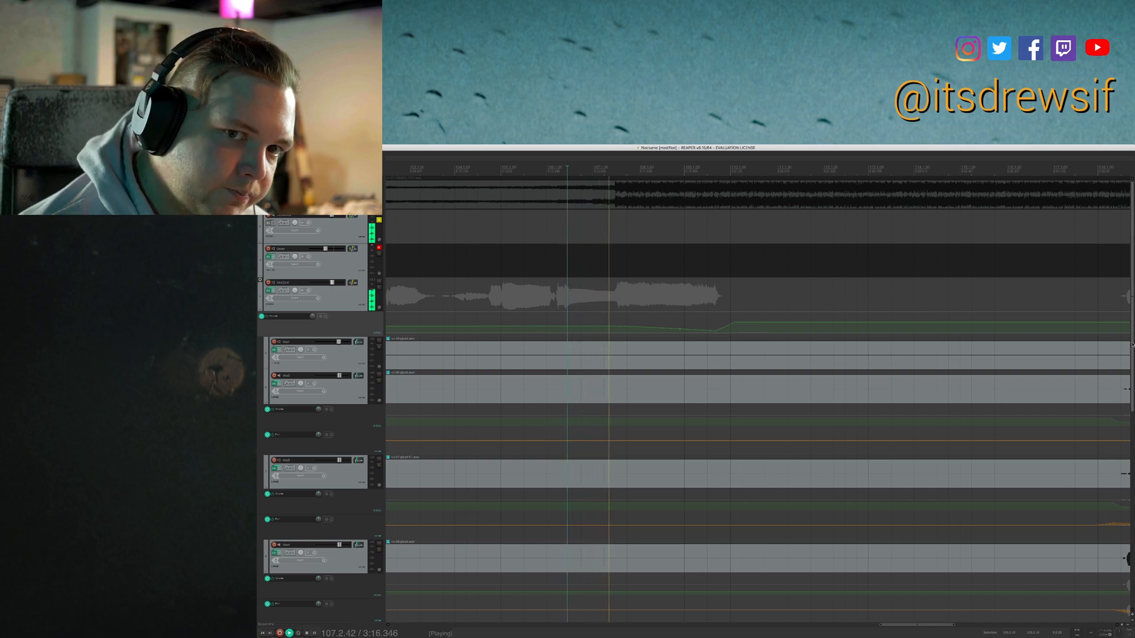
Fine-tune the rise and peak of the swell on the send child track's volume envelope while replaying the held notes.
{"action": "scroll", "coordinate": [716, 331], "scroll_direction": "down", "scroll_amount": 5}
{"action": "mouse_move", "coordinate": [684, 557]}
{"action": "left_click_drag", "start_coordinate": [685, 557], "coordinate": [695, 559]}
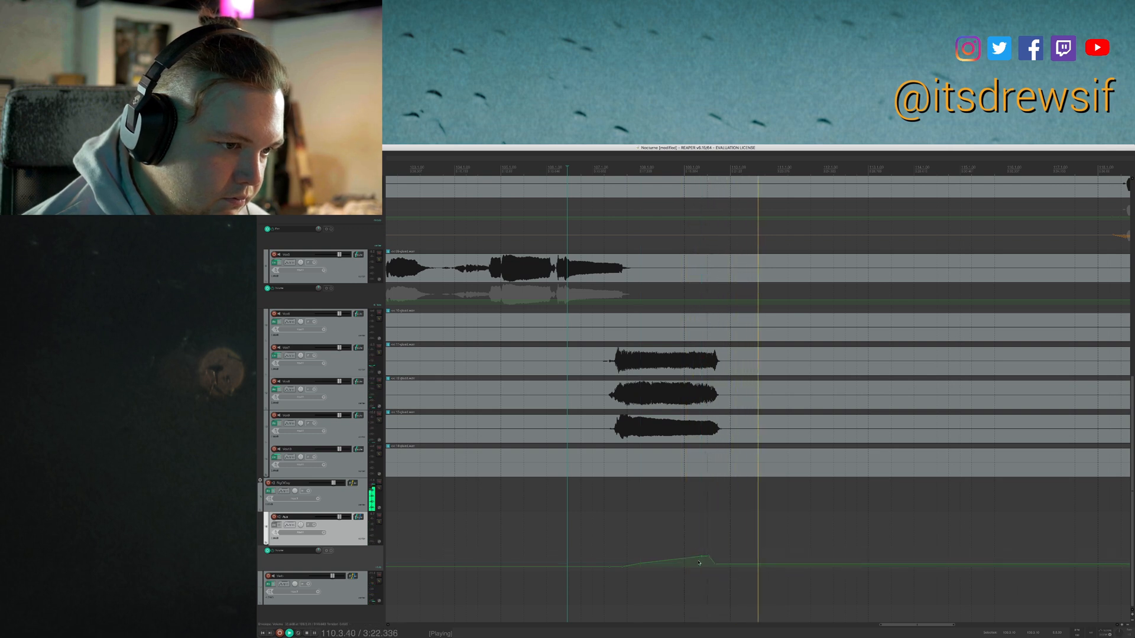
{"action": "key", "text": "space"}
{"action": "mouse_move", "coordinate": [708, 557]}
{"action": "left_click_drag", "start_coordinate": [709, 557], "coordinate": [708, 558]}
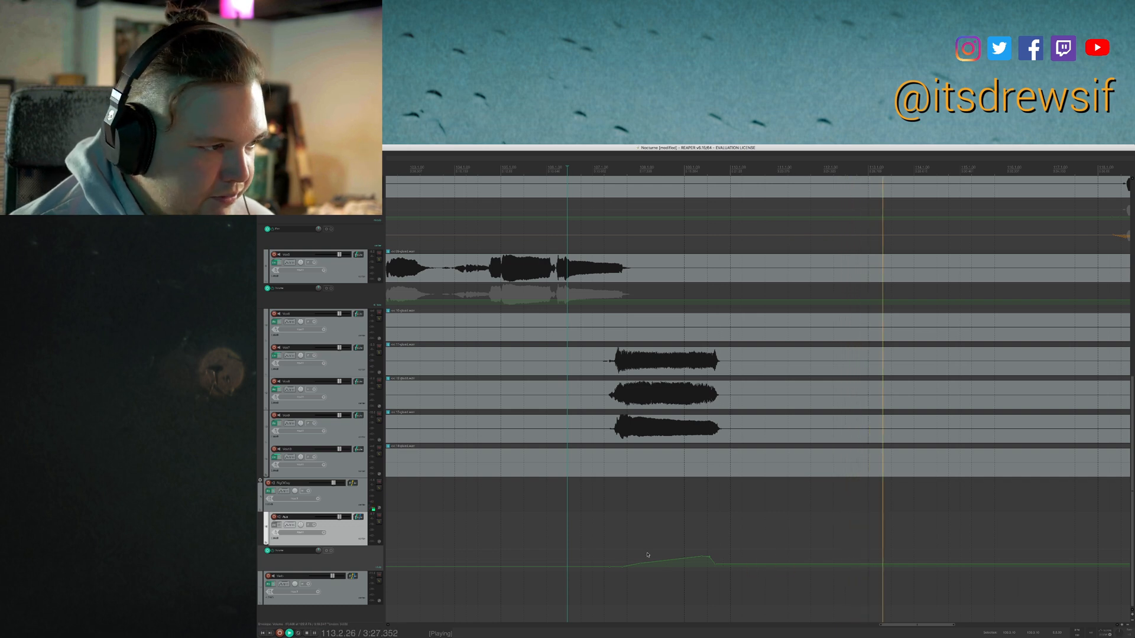
{"action": "left_click", "coordinate": [366, 508]}
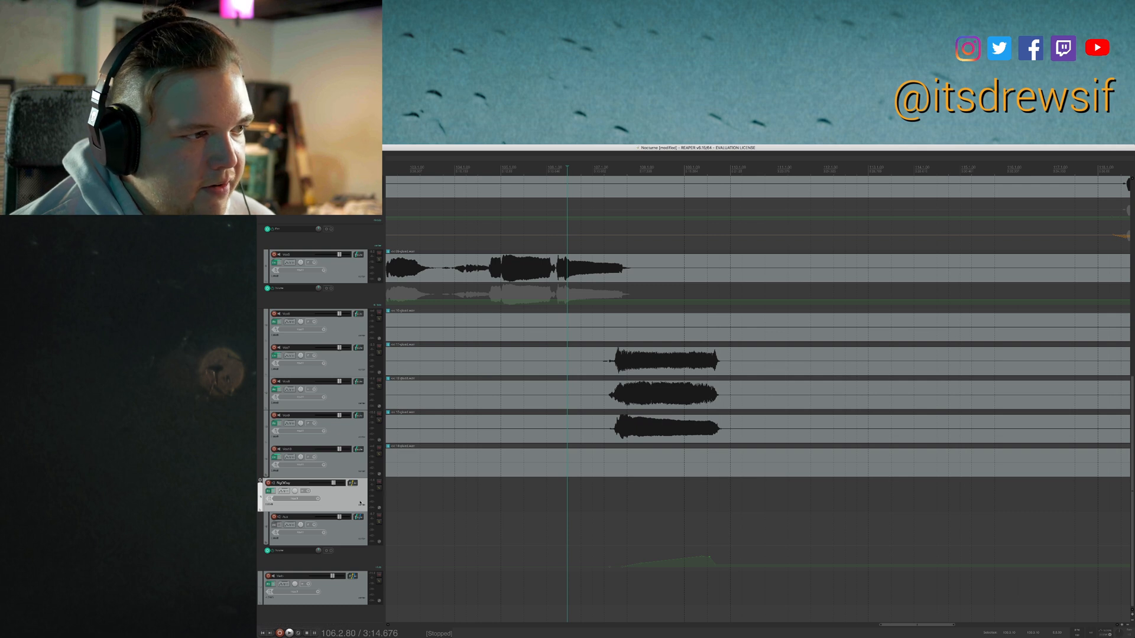
{"action": "key", "text": "v"}
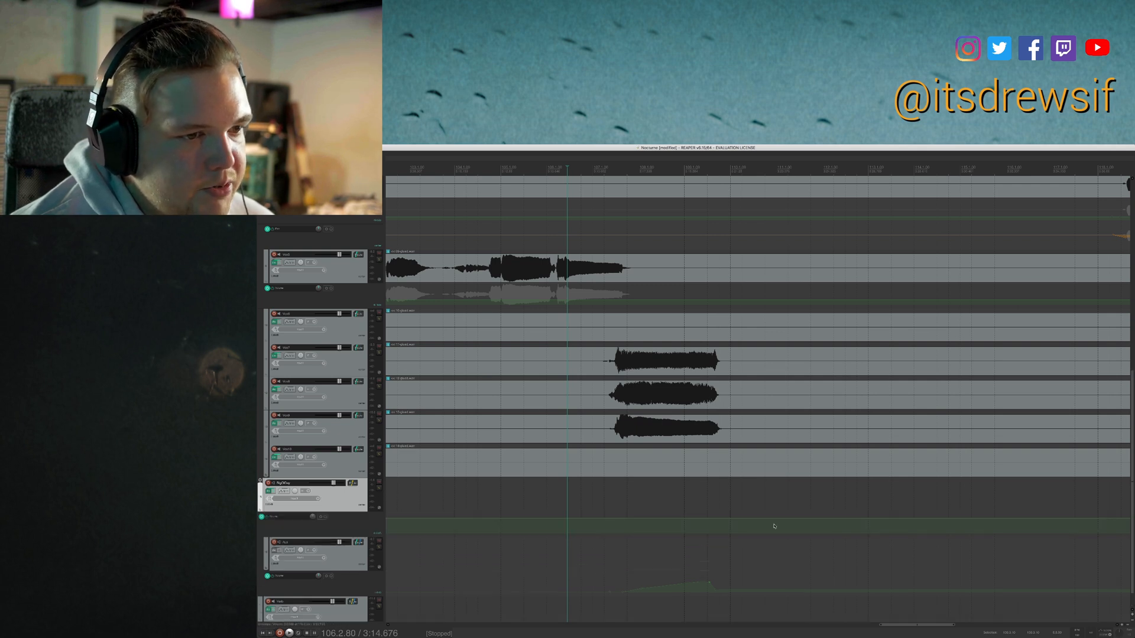
{"action": "left_click_drag", "start_coordinate": [722, 518], "coordinate": [722, 512]}
{"action": "left_click", "coordinate": [737, 519]}
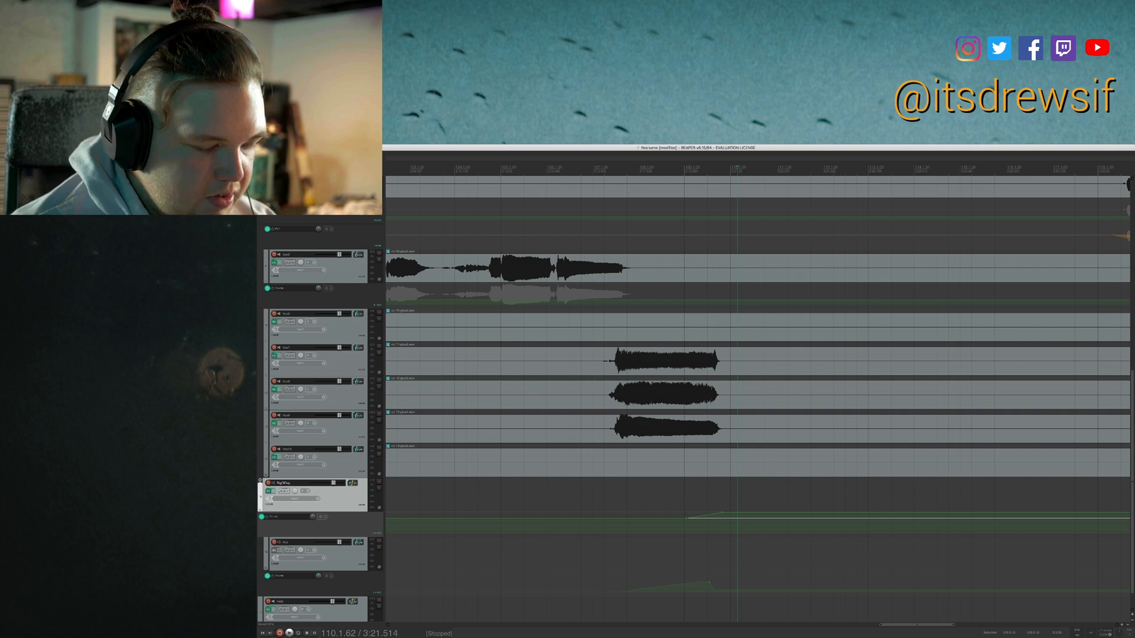
{"action": "key", "text": "ctrl+z"}
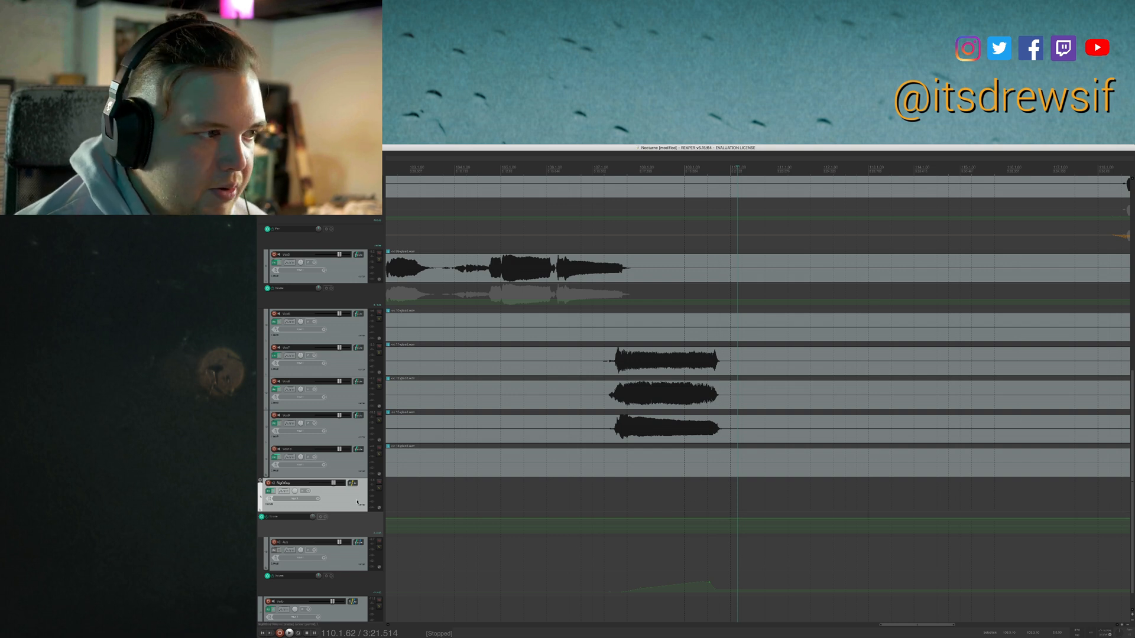
{"action": "key", "text": "ctrl+z"}
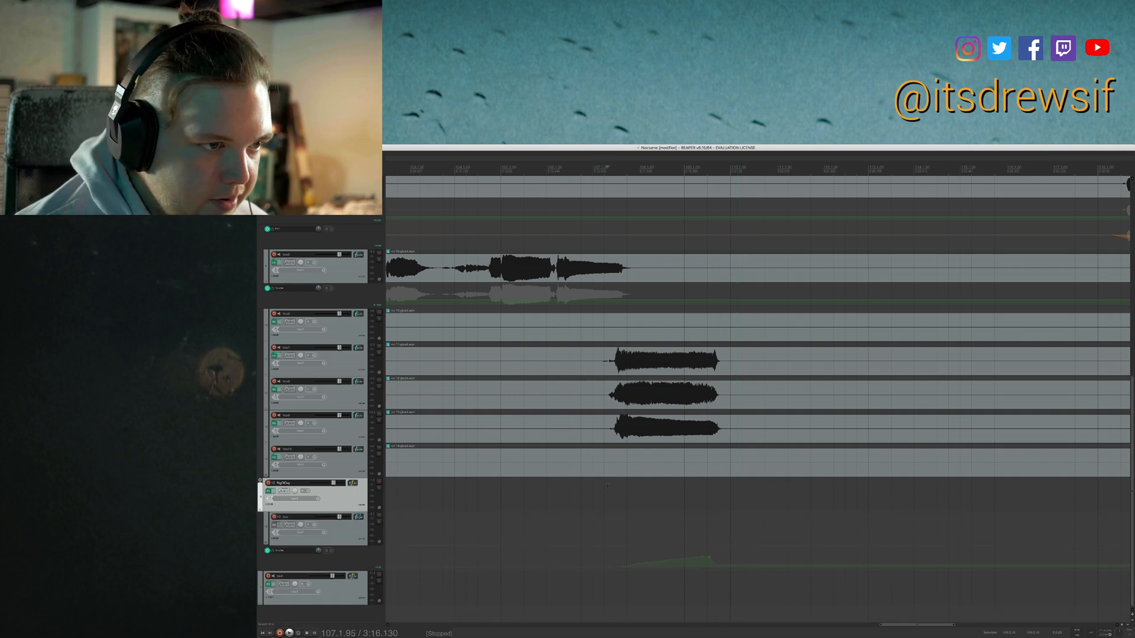
Replay the held notes and their delay tail from about bar 107.1 against the full mix.
{"action": "key", "text": "space"}
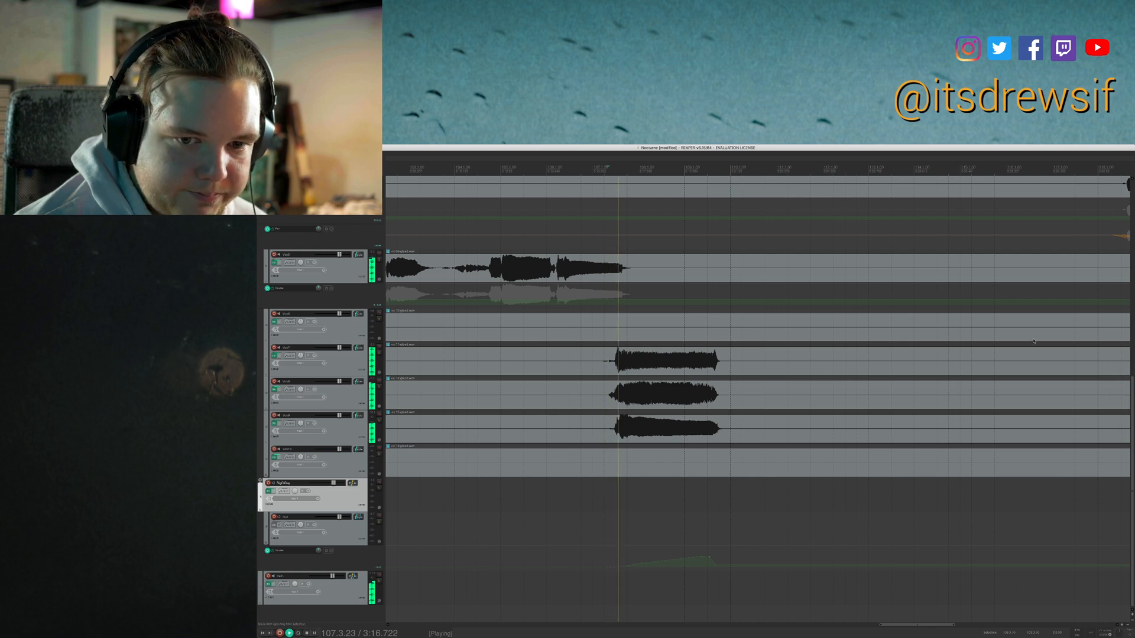
{"action": "scroll", "coordinate": [579, 318], "scroll_direction": "up", "scroll_amount": 10}
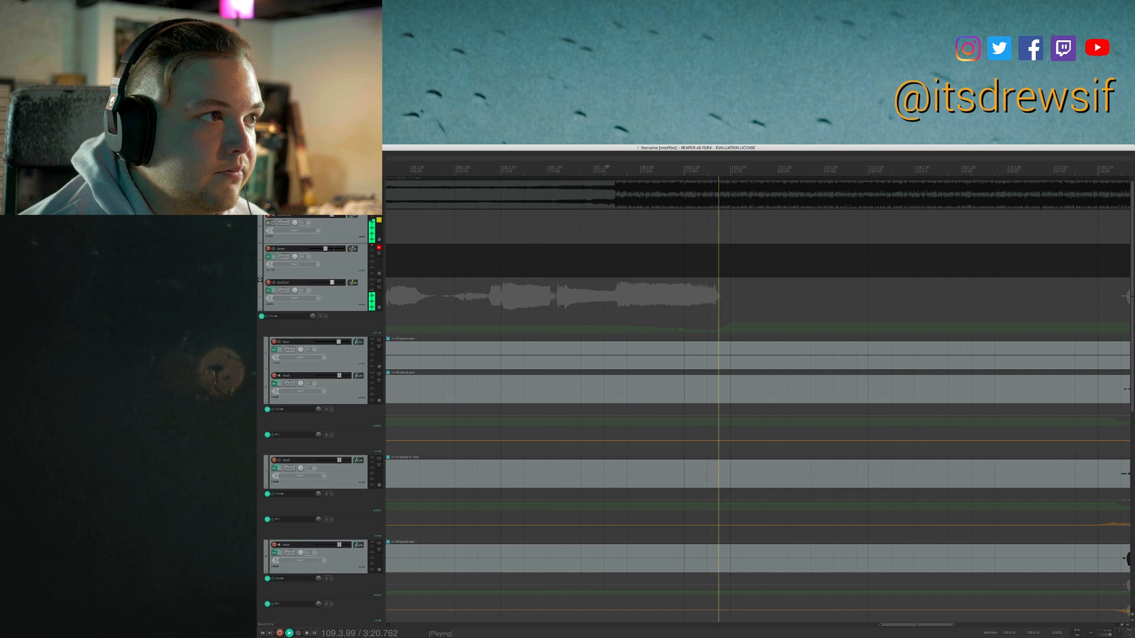
{"action": "key", "text": "space"}
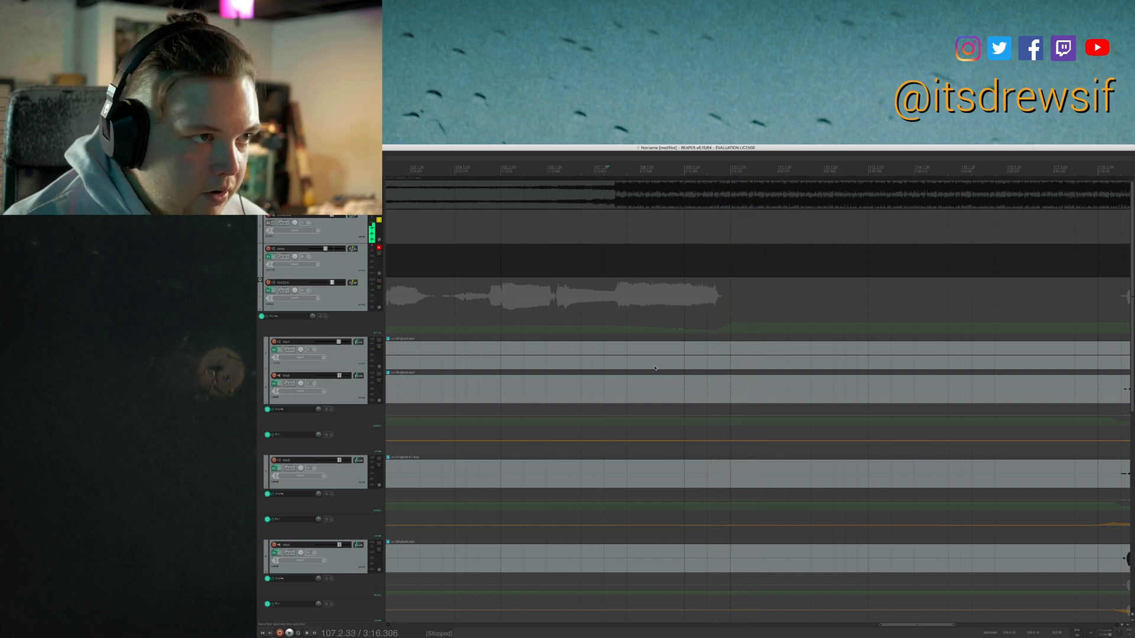
Replay from about bar 106.1, temporarily unmuting the track above the vocal folder to compare, and mute it again.
{"action": "left_click", "coordinate": [552, 291]}
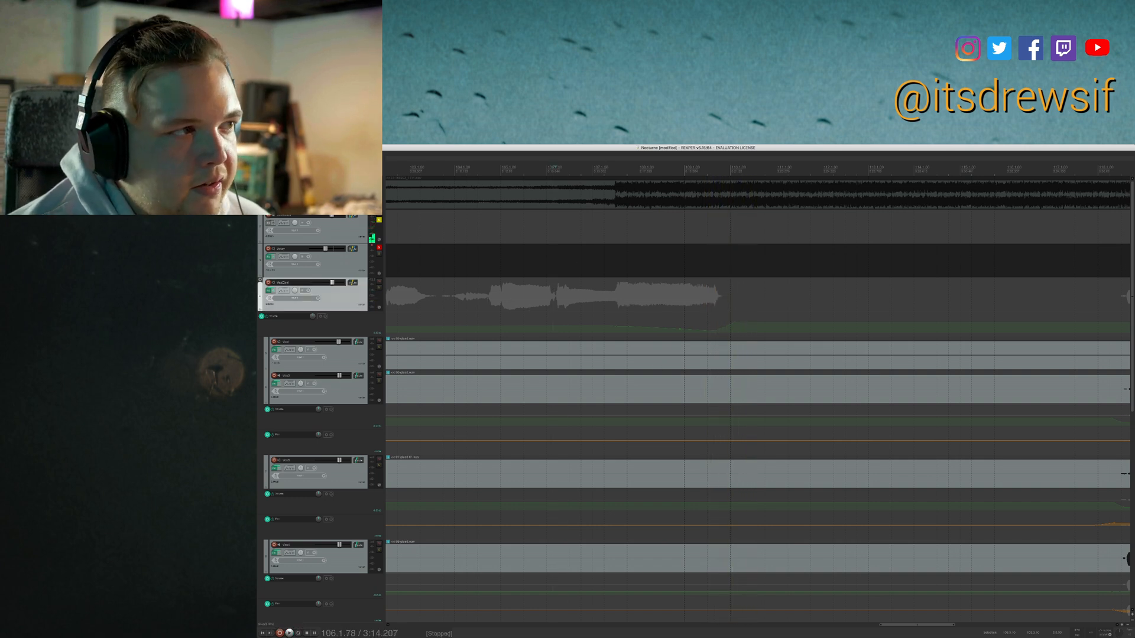
{"action": "left_click", "coordinate": [379, 249]}
{"action": "key", "text": "space"}
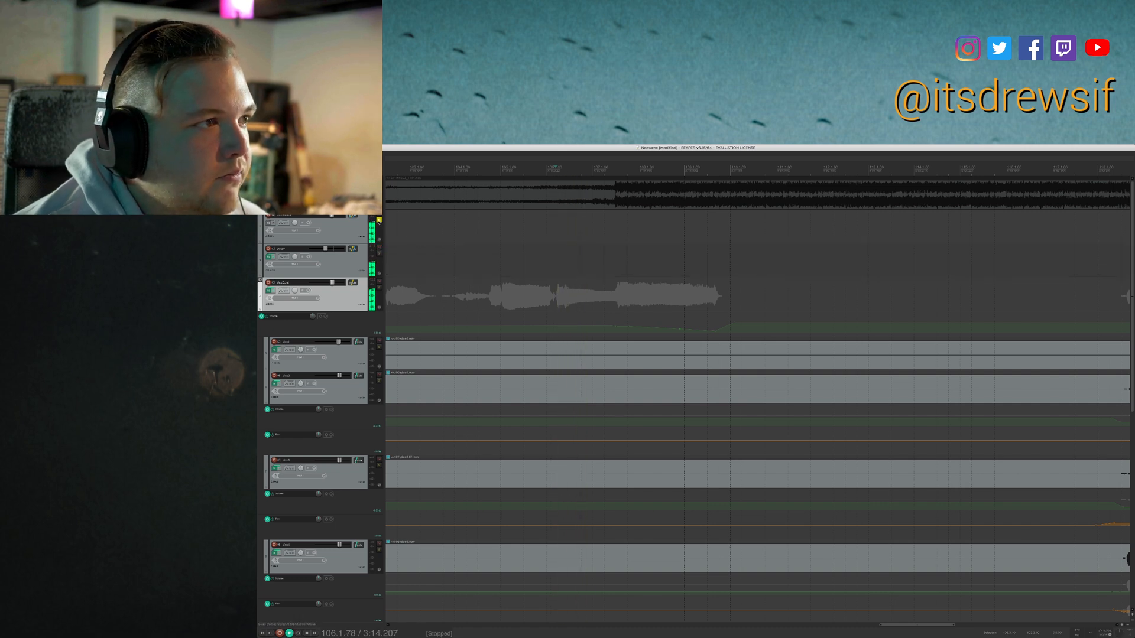
{"action": "key", "text": "space"}
{"action": "left_click", "coordinate": [379, 247]}
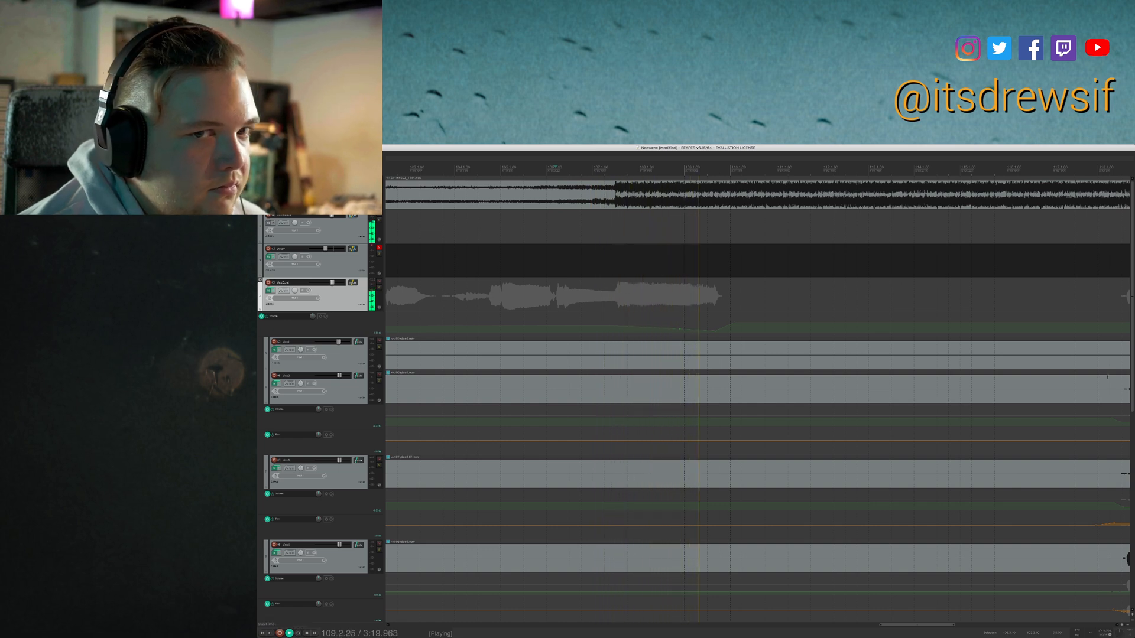
{"action": "scroll", "coordinate": [1056, 537], "scroll_direction": "down", "scroll_amount": 6}
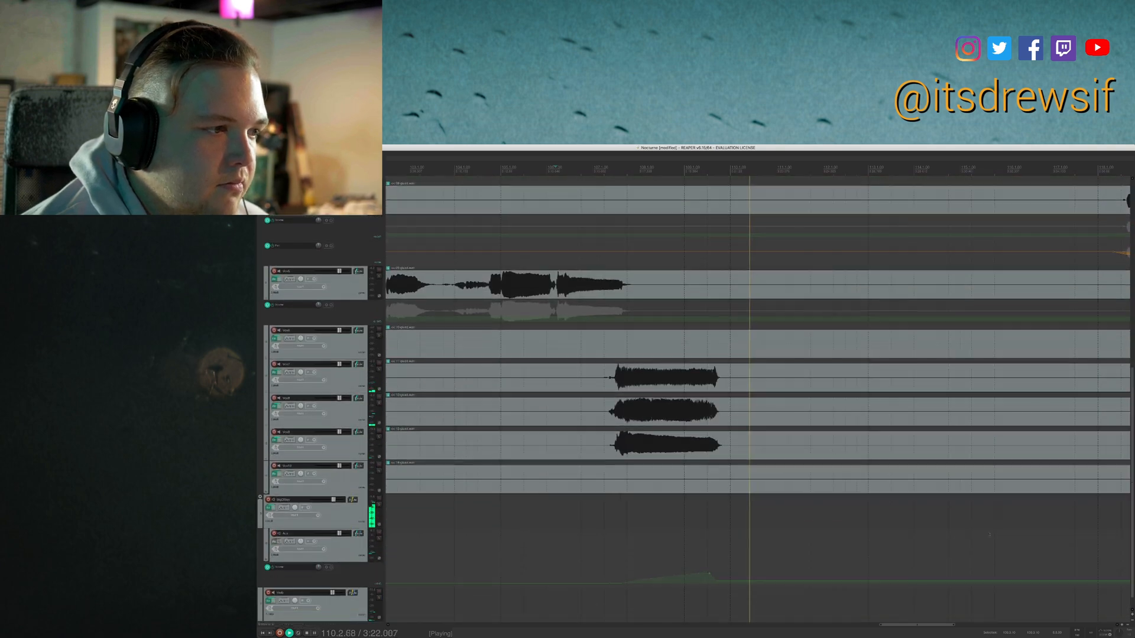
{"action": "key", "text": "space"}
Show the send folder track's volume envelope, ramp it up slightly through the end of the held notes, and replay from about bar 106.1.
{"action": "left_click", "coordinate": [332, 519]}
{"action": "key", "text": "v"}
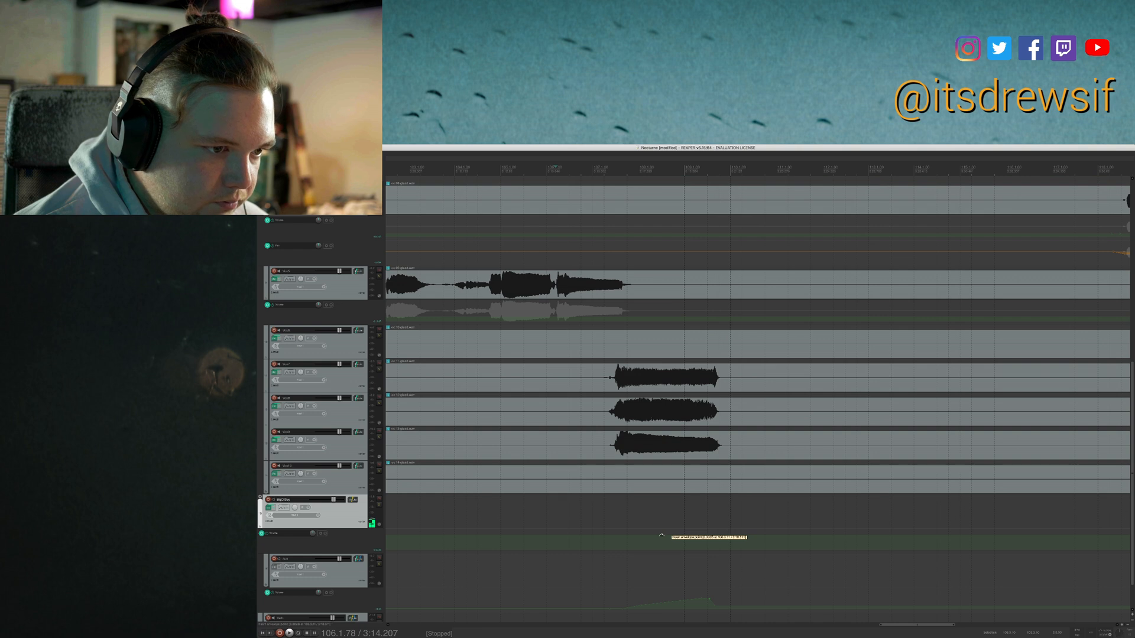
{"action": "left_click", "coordinate": [688, 535]}
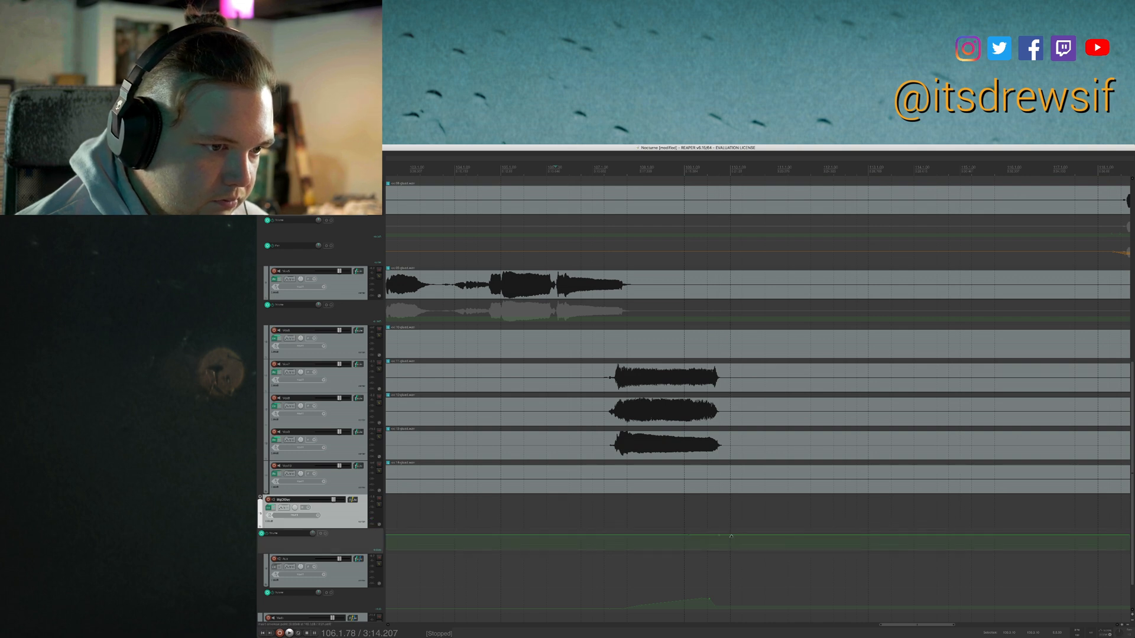
{"action": "left_click_drag", "start_coordinate": [735, 535], "coordinate": [737, 526]}
{"action": "key", "text": "space"}
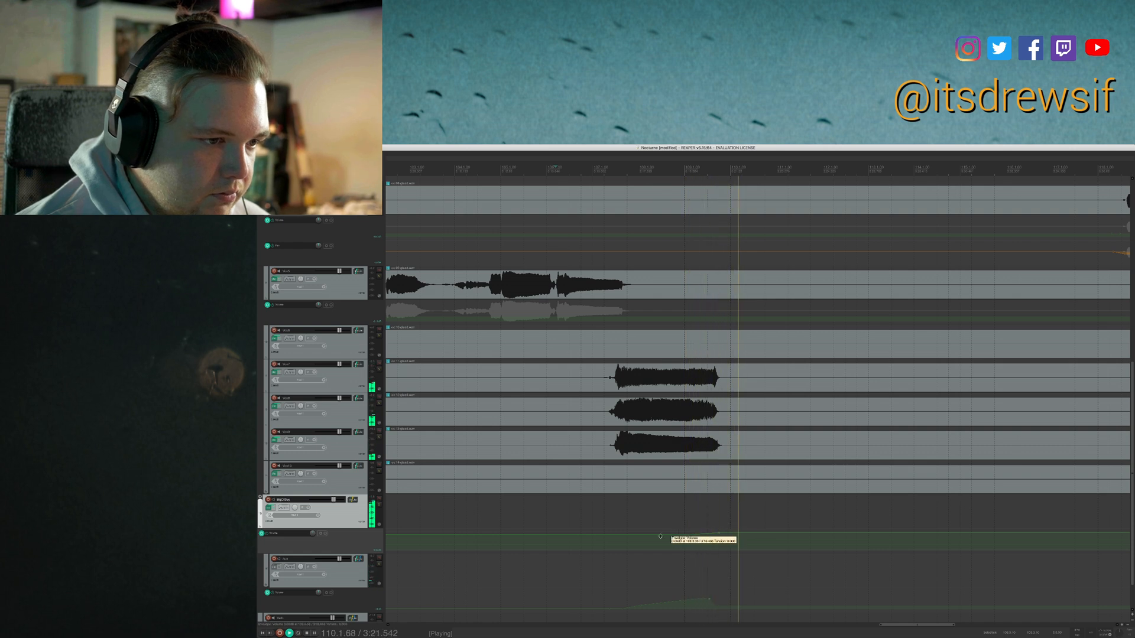
{"action": "key", "text": "space"}
{"action": "key", "text": "space"}
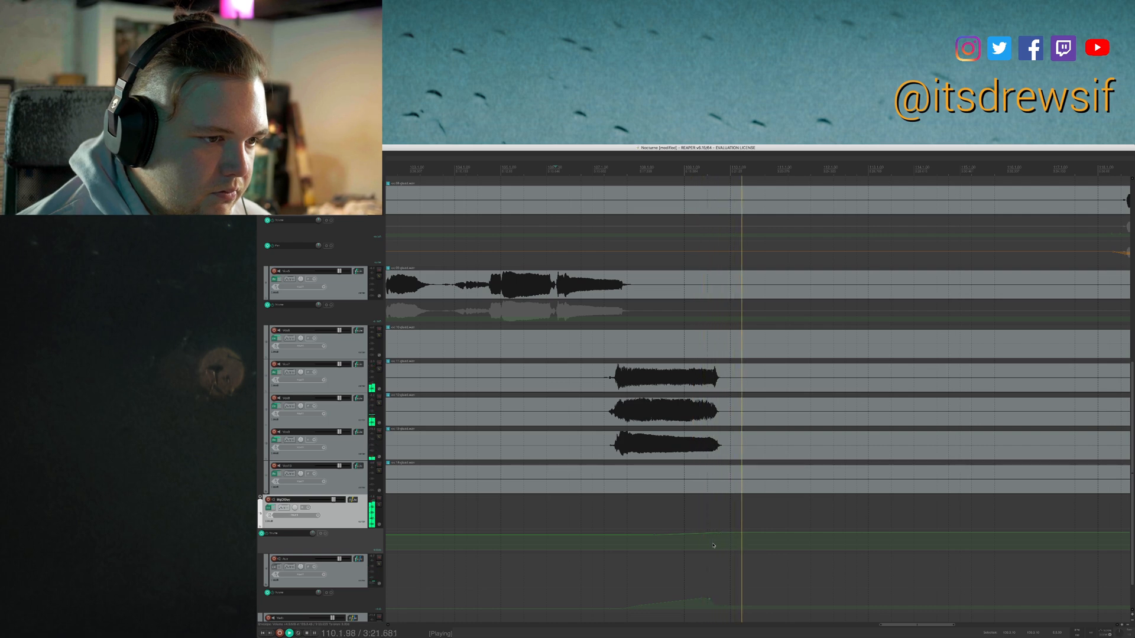
Raise the vocal folder's volume envelope slightly at the start of the held notes so the dip falls from there.
{"action": "scroll", "coordinate": [1133, 253], "scroll_direction": "up", "scroll_amount": 5}
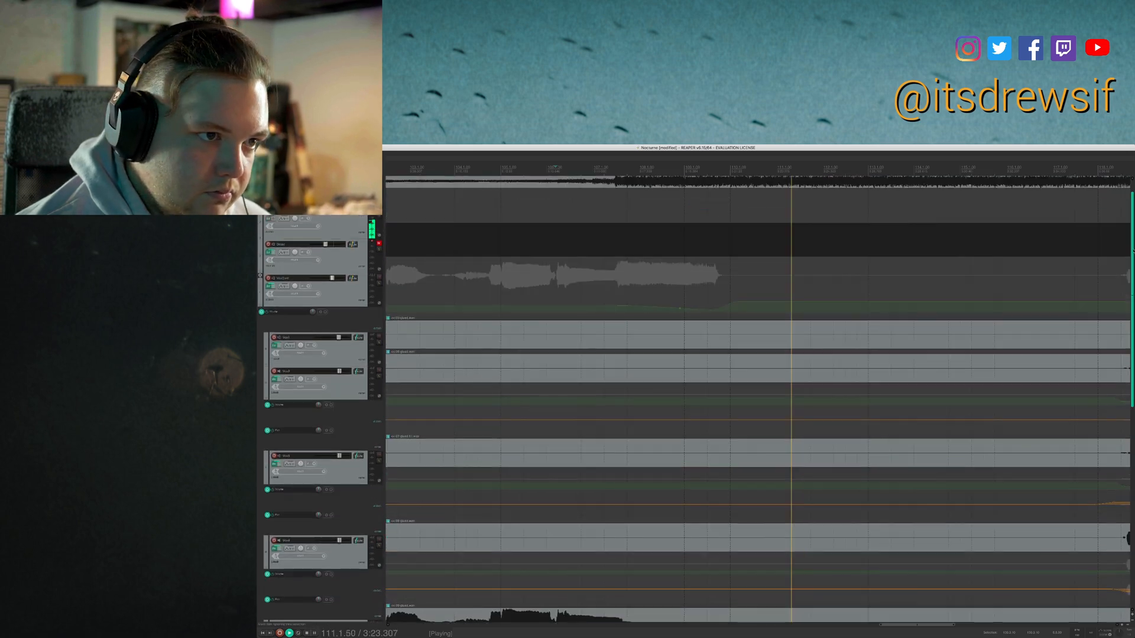
{"action": "scroll", "coordinate": [1132, 253], "scroll_direction": "up", "scroll_amount": 1}
{"action": "key", "text": "space"}
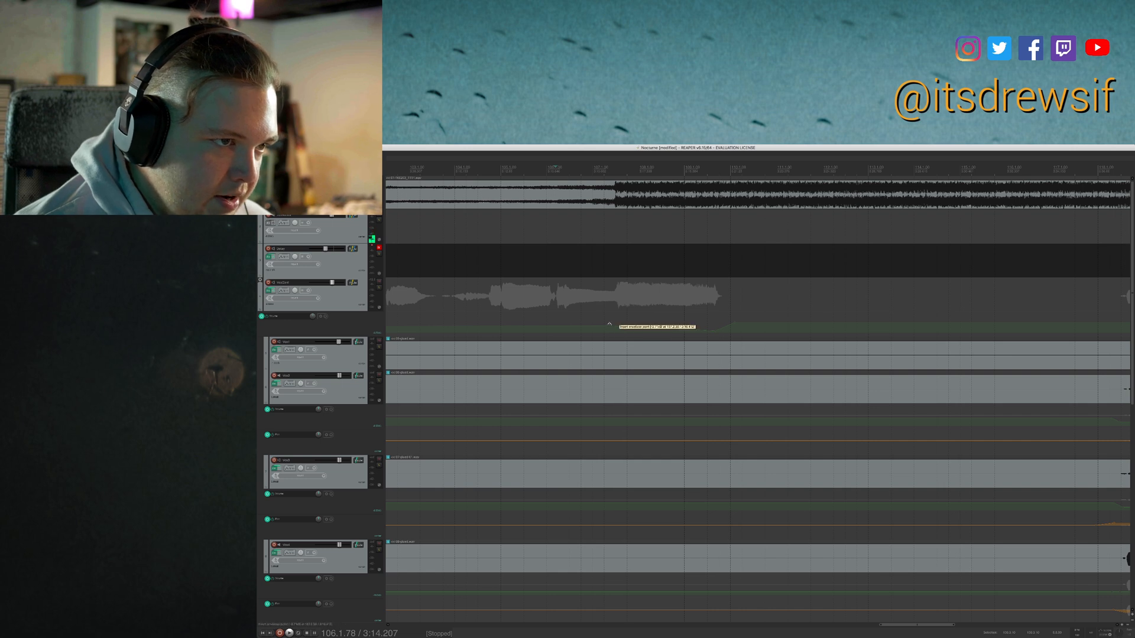
{"action": "left_click", "coordinate": [610, 325]}
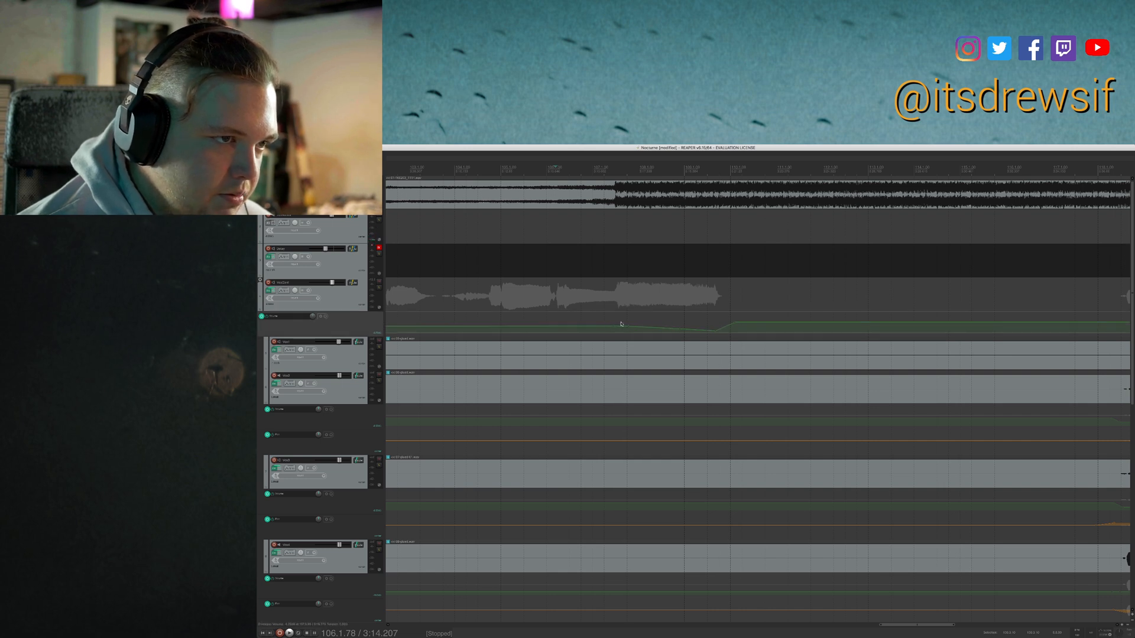
{"action": "left_click_drag", "start_coordinate": [617, 326], "coordinate": [632, 325]}
{"action": "key", "text": "ctrl+z"}
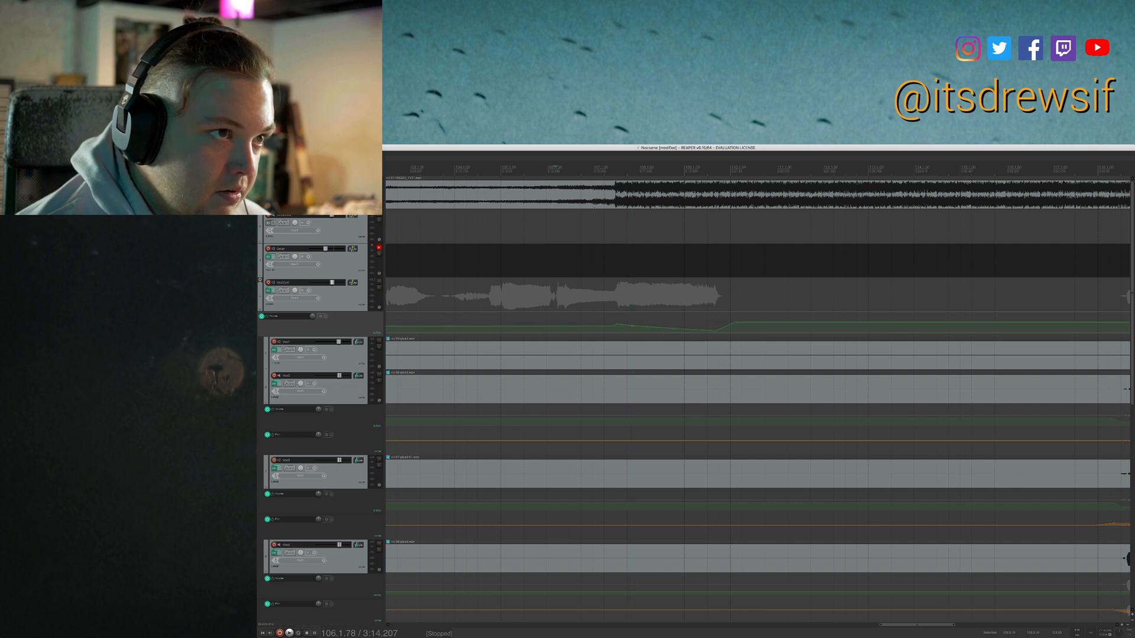
Replay from the phrase before the held notes to check the vocal dip and the delay tail together.
{"action": "left_click", "coordinate": [498, 260]}
{"action": "key", "text": "space"}
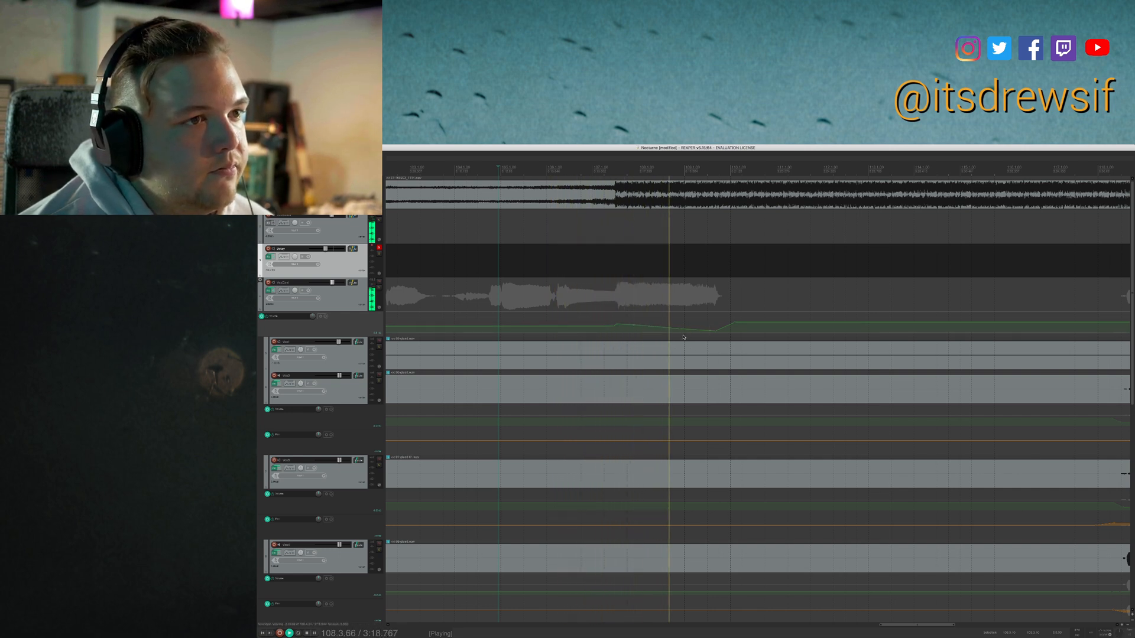
{"action": "mouse_move", "coordinate": [679, 330]}
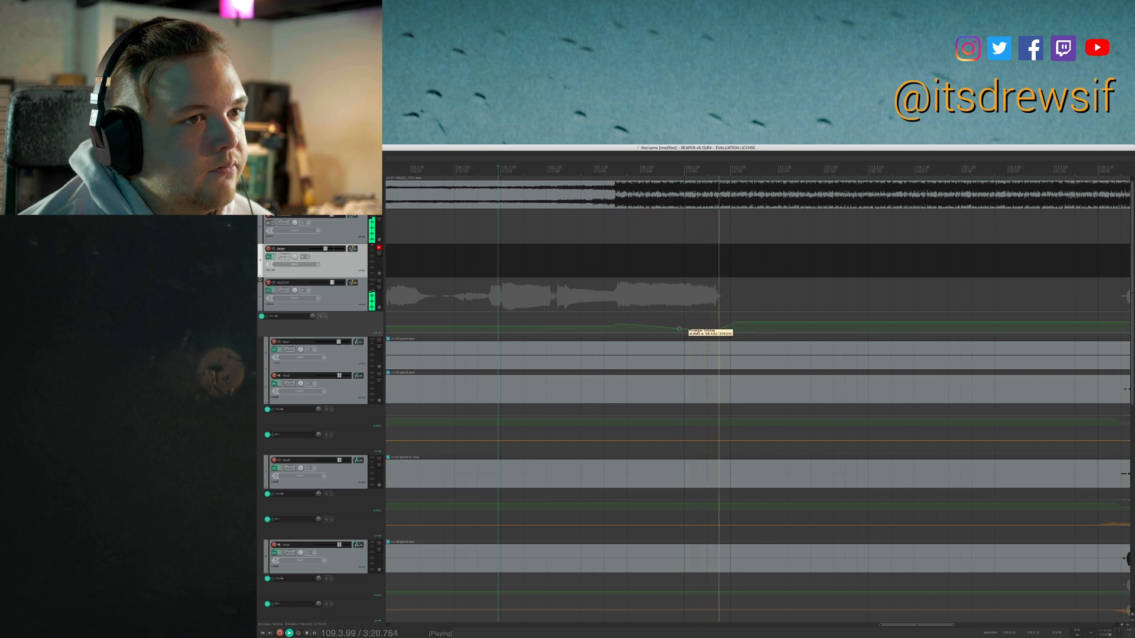
{"action": "left_click_drag", "start_coordinate": [1132, 360], "coordinate": [1125, 535]}
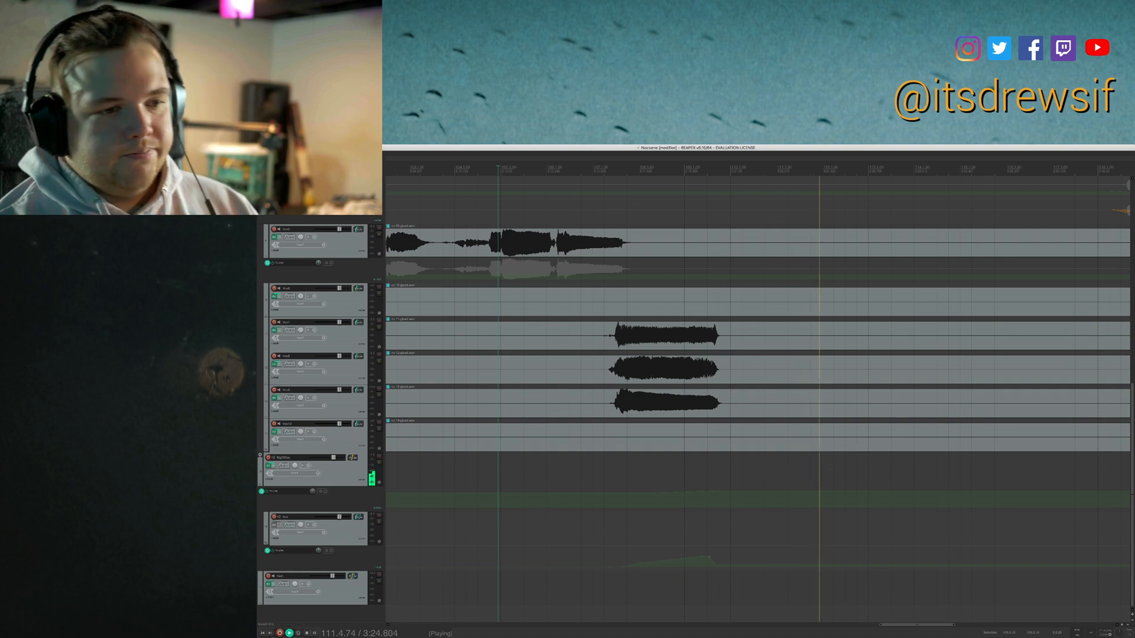
Review the held notes on the backing vocal tracks in a wider view and place the edit cursor at their start, about bar 107.2.
{"action": "scroll", "coordinate": [819, 474], "scroll_direction": "left", "scroll_amount": 5}
{"action": "scroll", "coordinate": [820, 473], "scroll_direction": "down", "scroll_amount": 8}
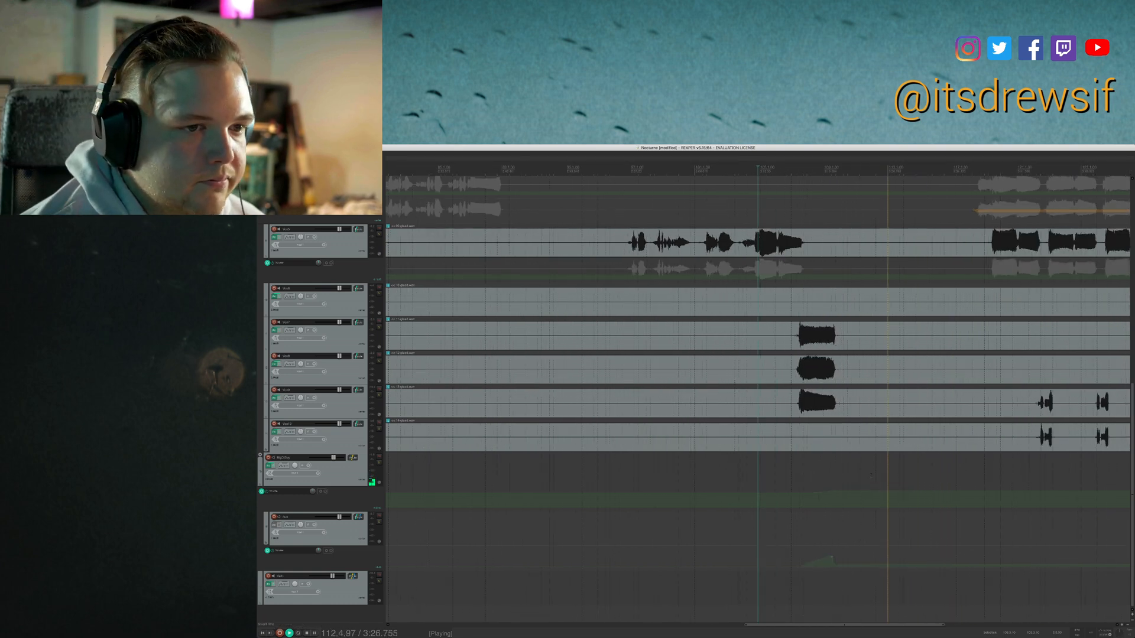
{"action": "left_click", "coordinate": [830, 408]}
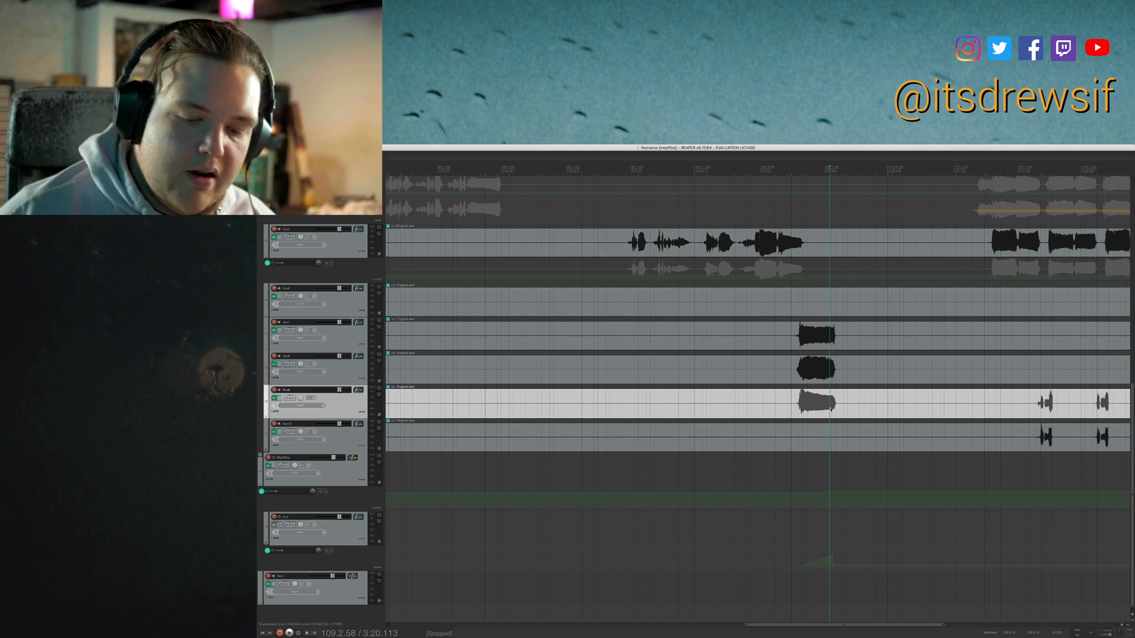
{"action": "left_click", "coordinate": [816, 336]}
{"action": "scroll", "coordinate": [822, 342], "scroll_direction": "down", "scroll_amount": 2}
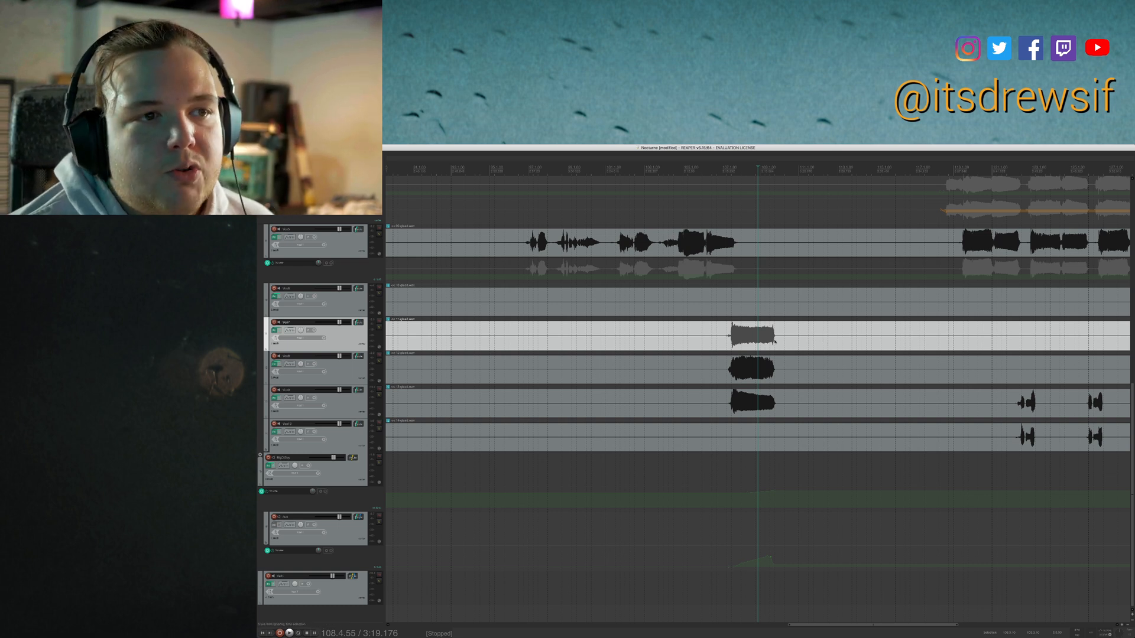
{"action": "left_click", "coordinate": [729, 341]}
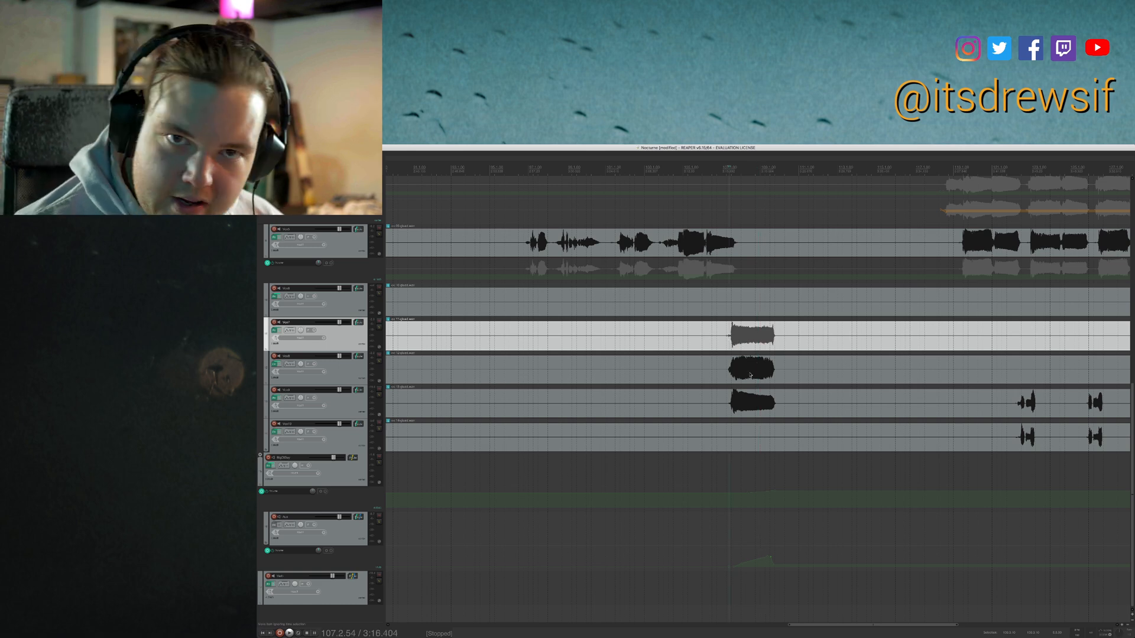